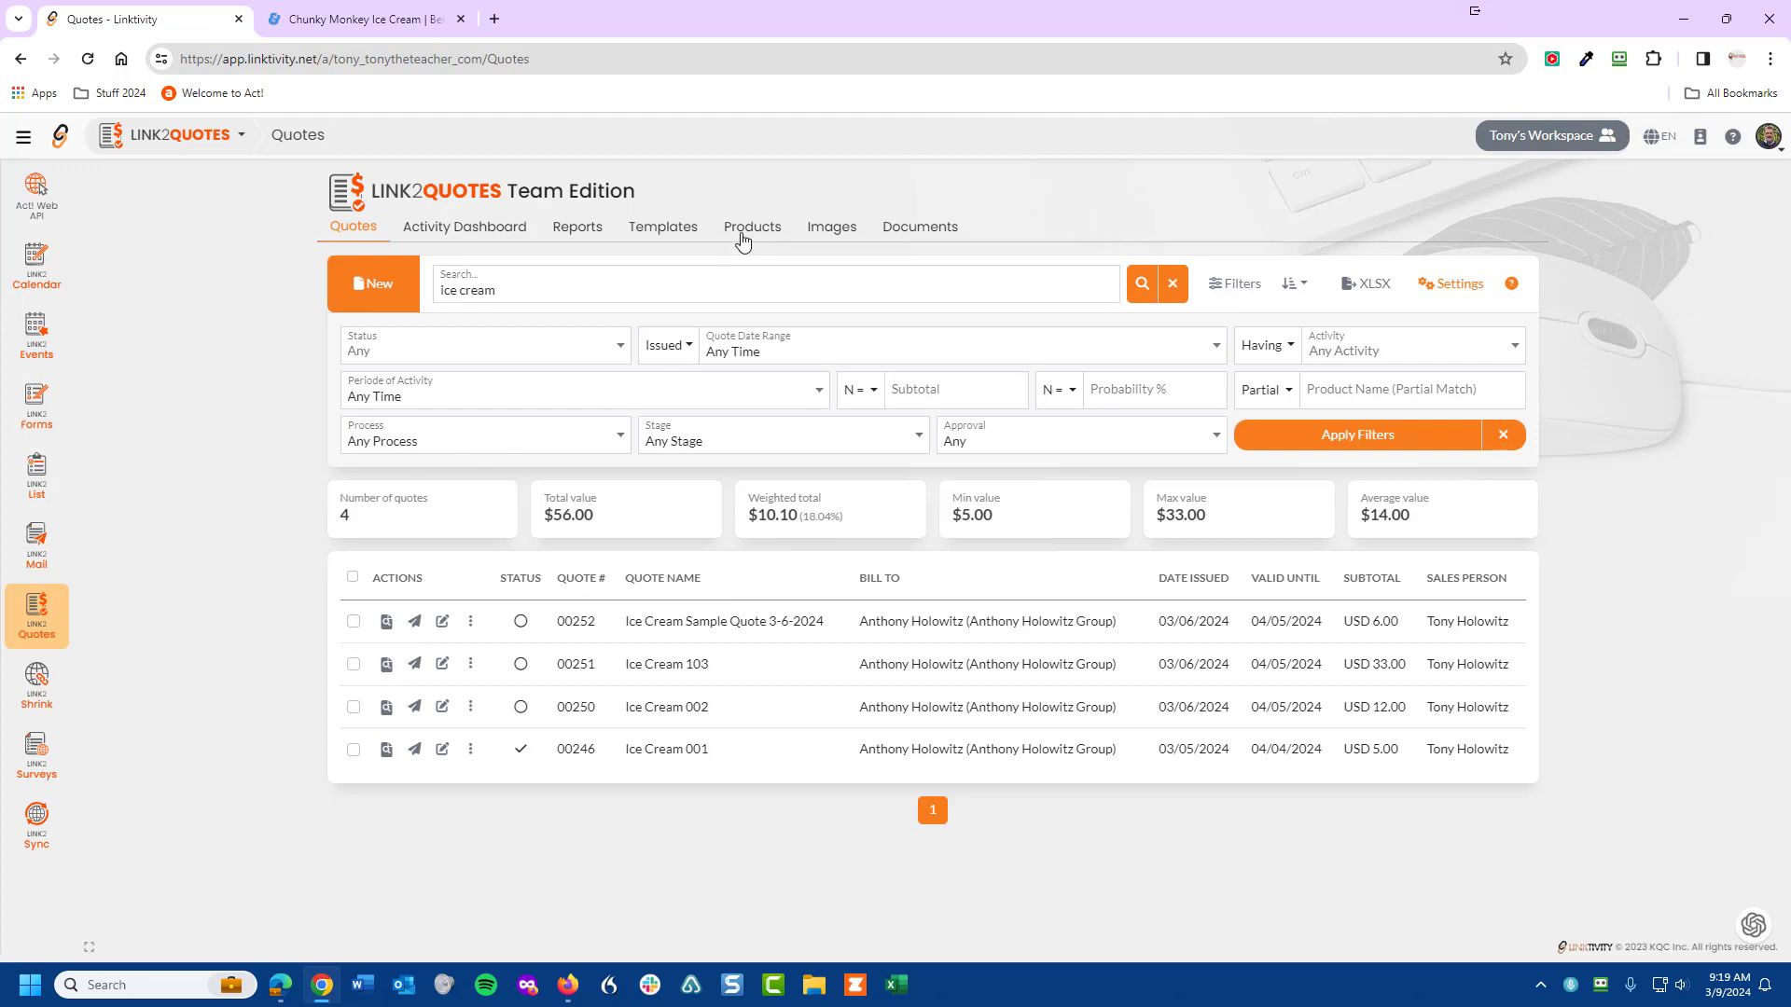
# - Show the Products list, filtered to the six ice cream products
pyautogui.click(747, 233)
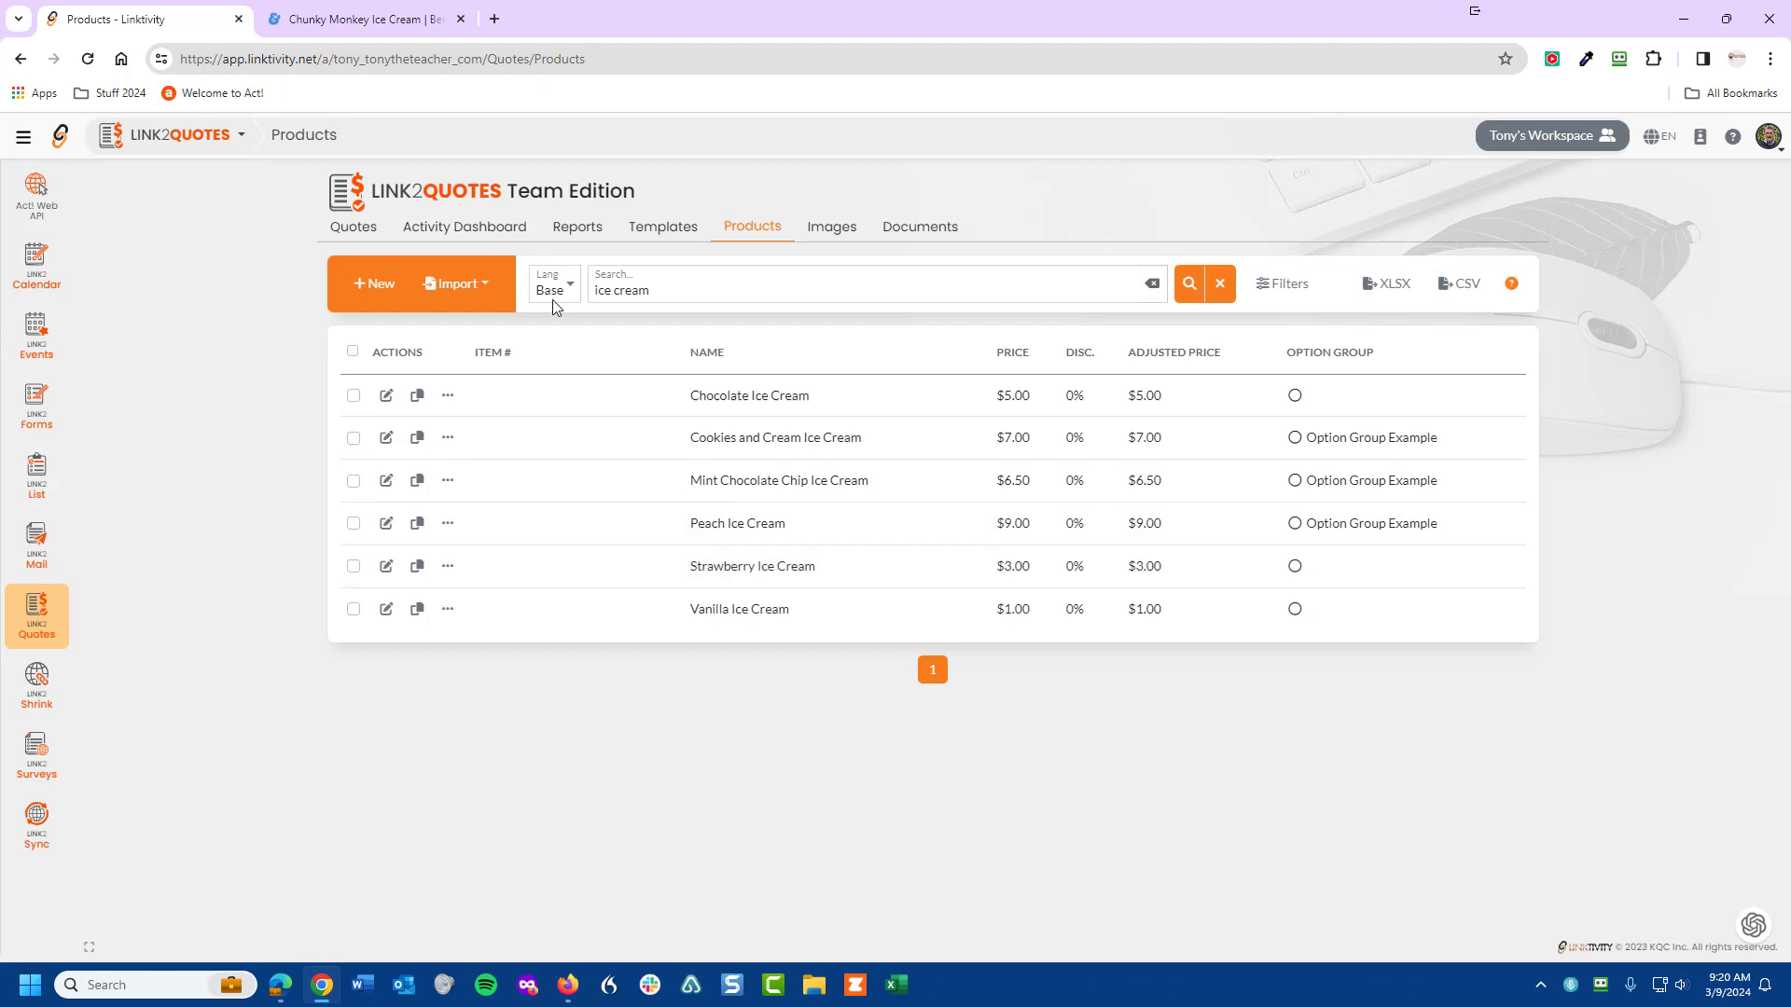
# - Go to the Ben & Jerry's Chunky Monkey pint page and scroll through its flavor description
pyautogui.click(364, 21)
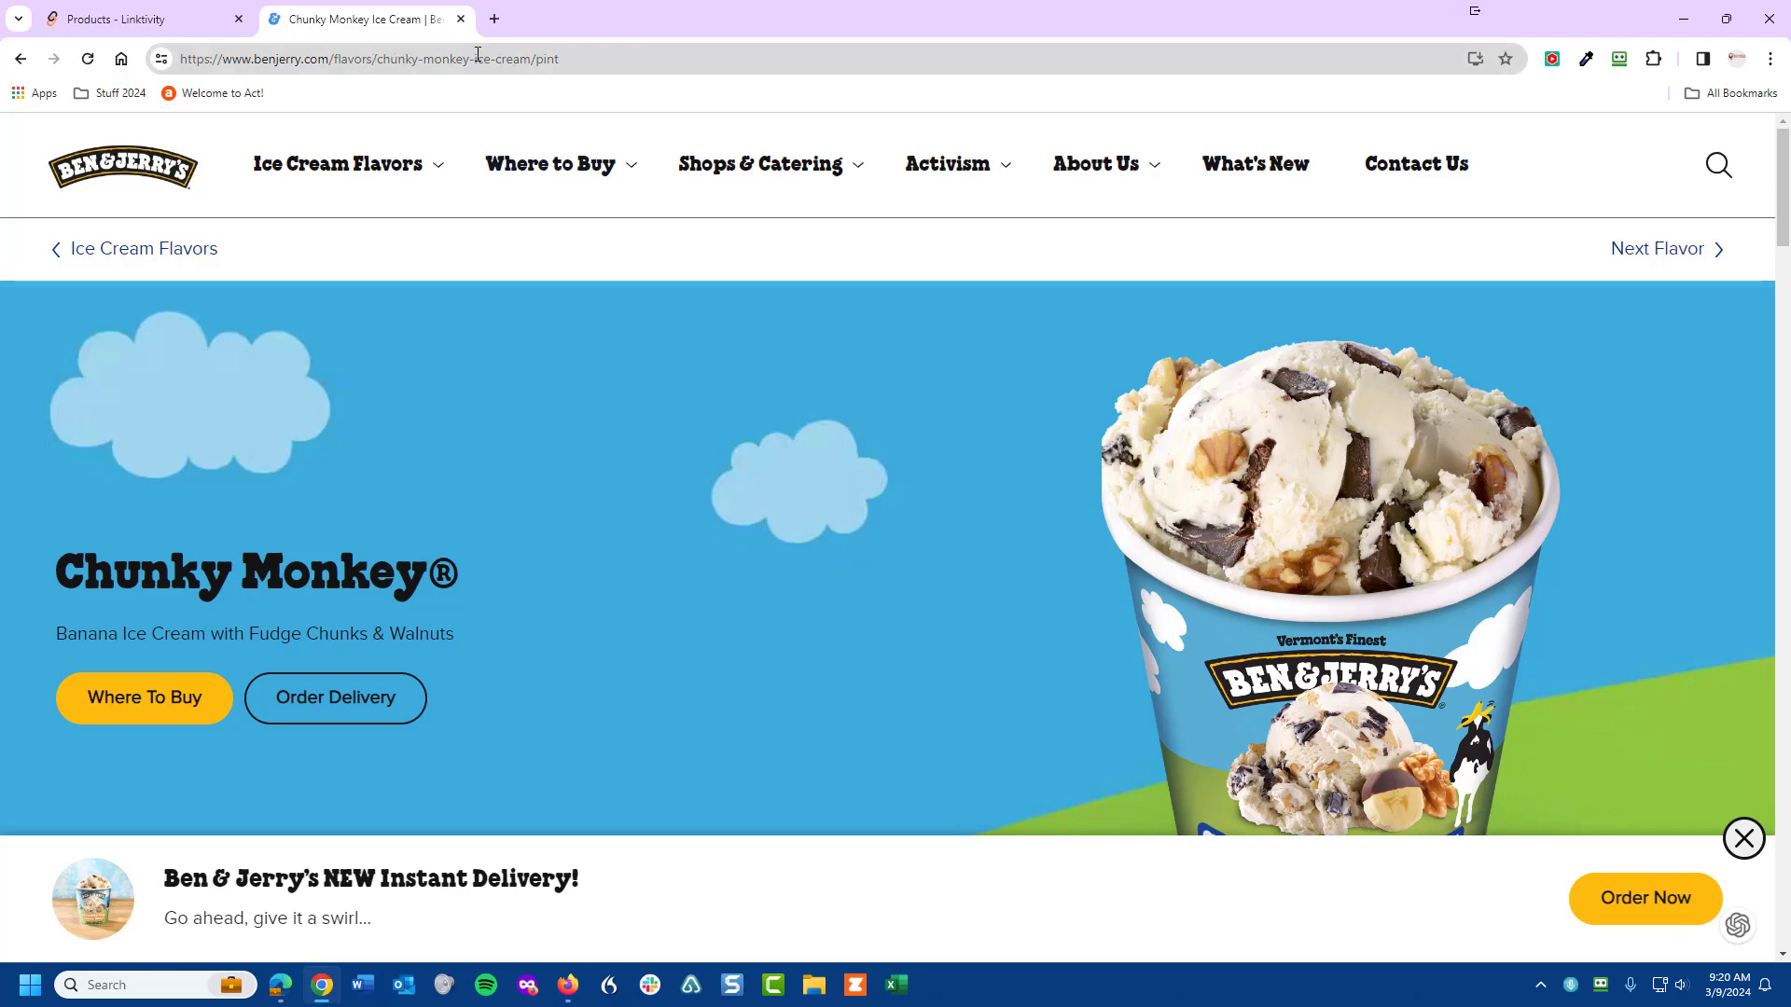
pyautogui.scroll(-3, 629, 797)
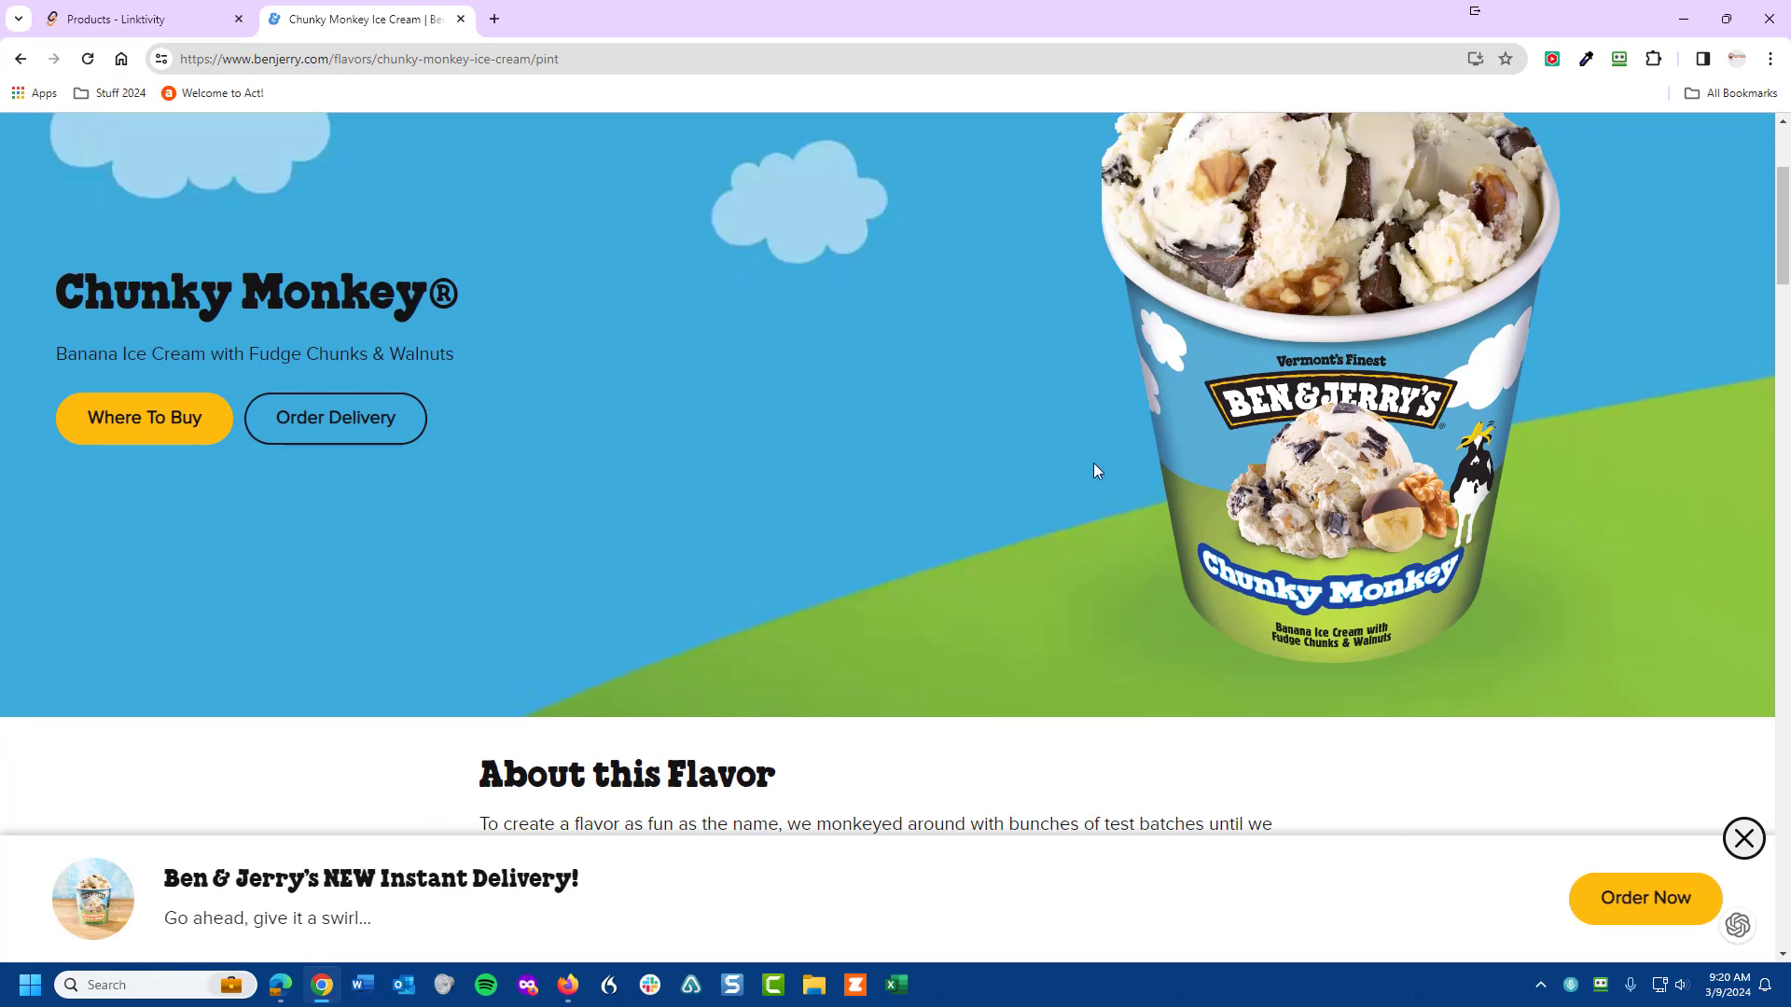
pyautogui.scroll(1, 1504, 504)
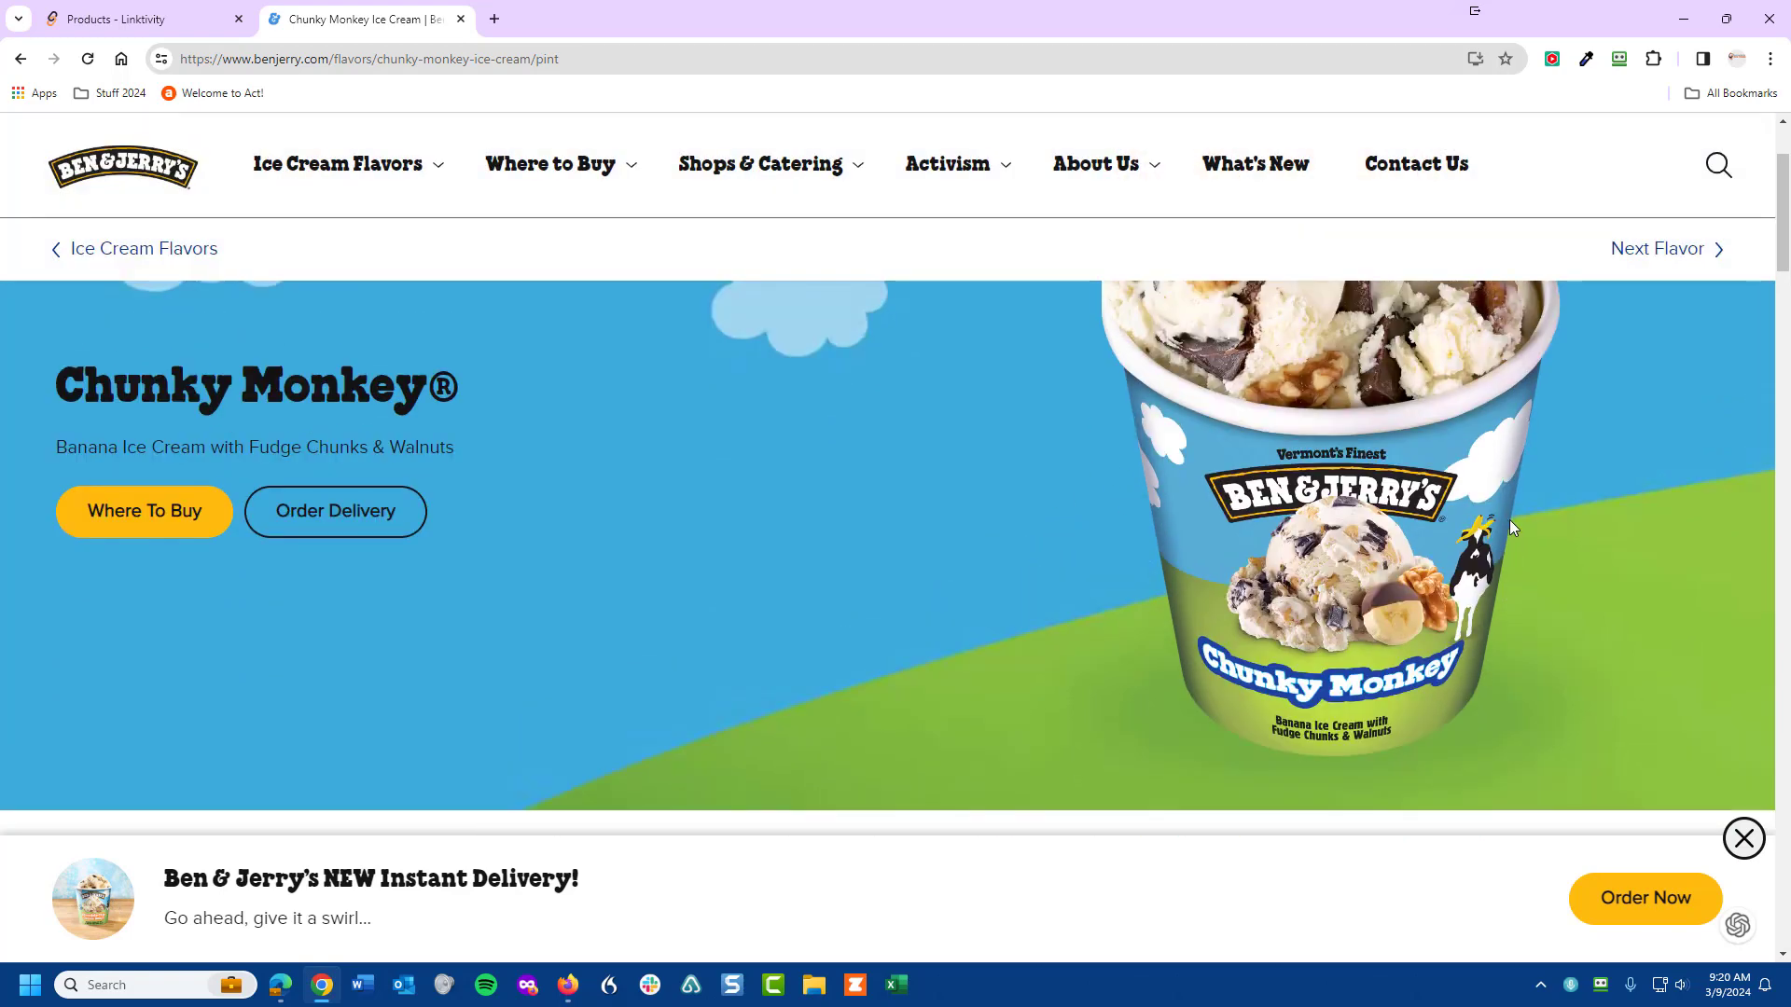
pyautogui.scroll(1, 1518, 528)
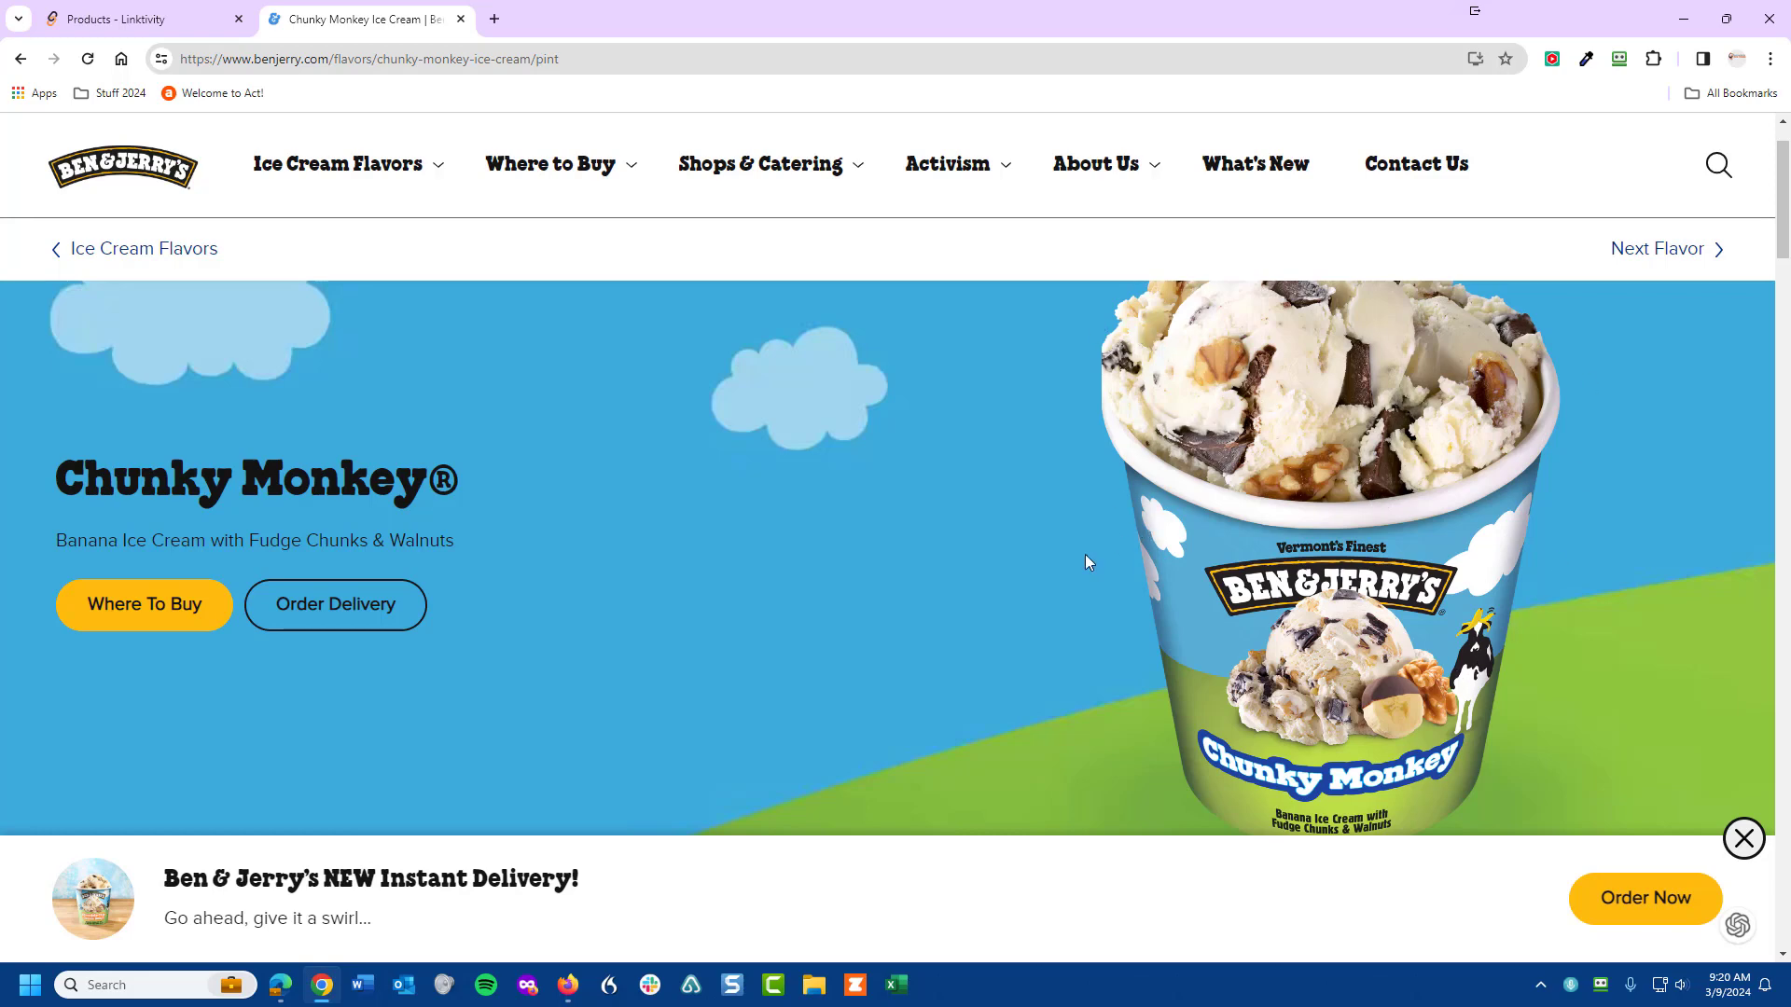
# - Save the Chunky Monkey banner image to the Desktop as 'Chunky Monkey' in AVIF format
pyautogui.rightClick(89, 899)
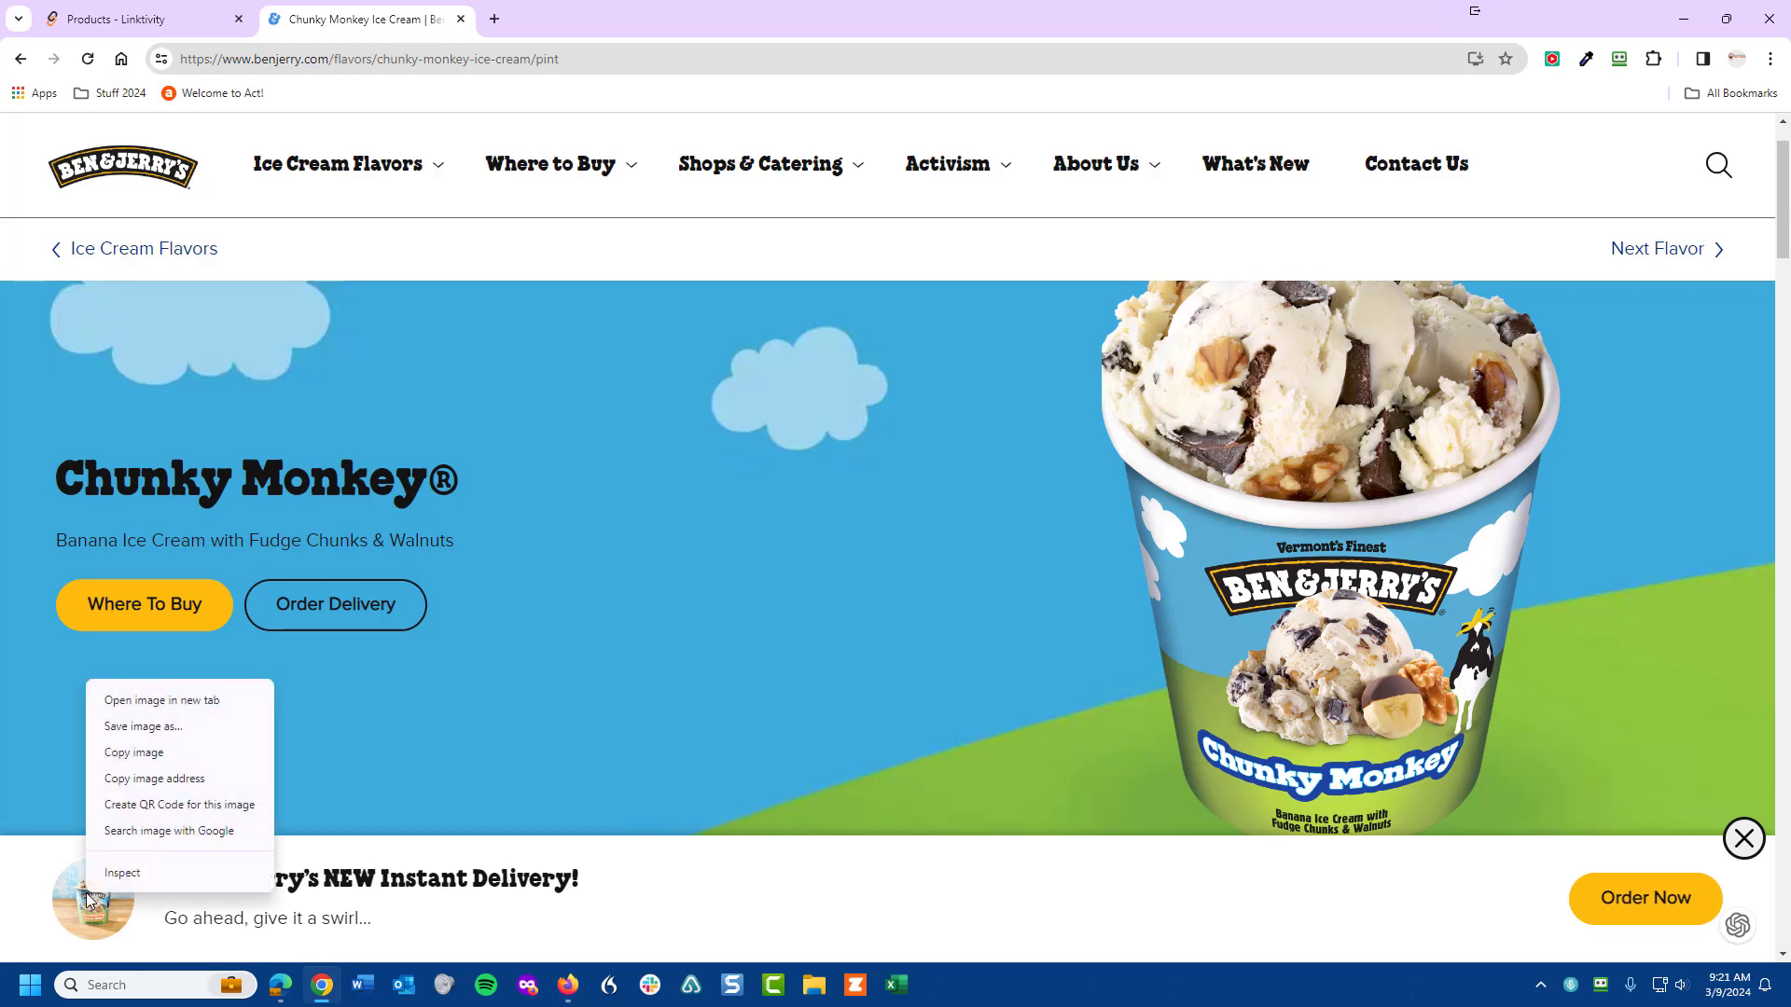
pyautogui.click(137, 733)
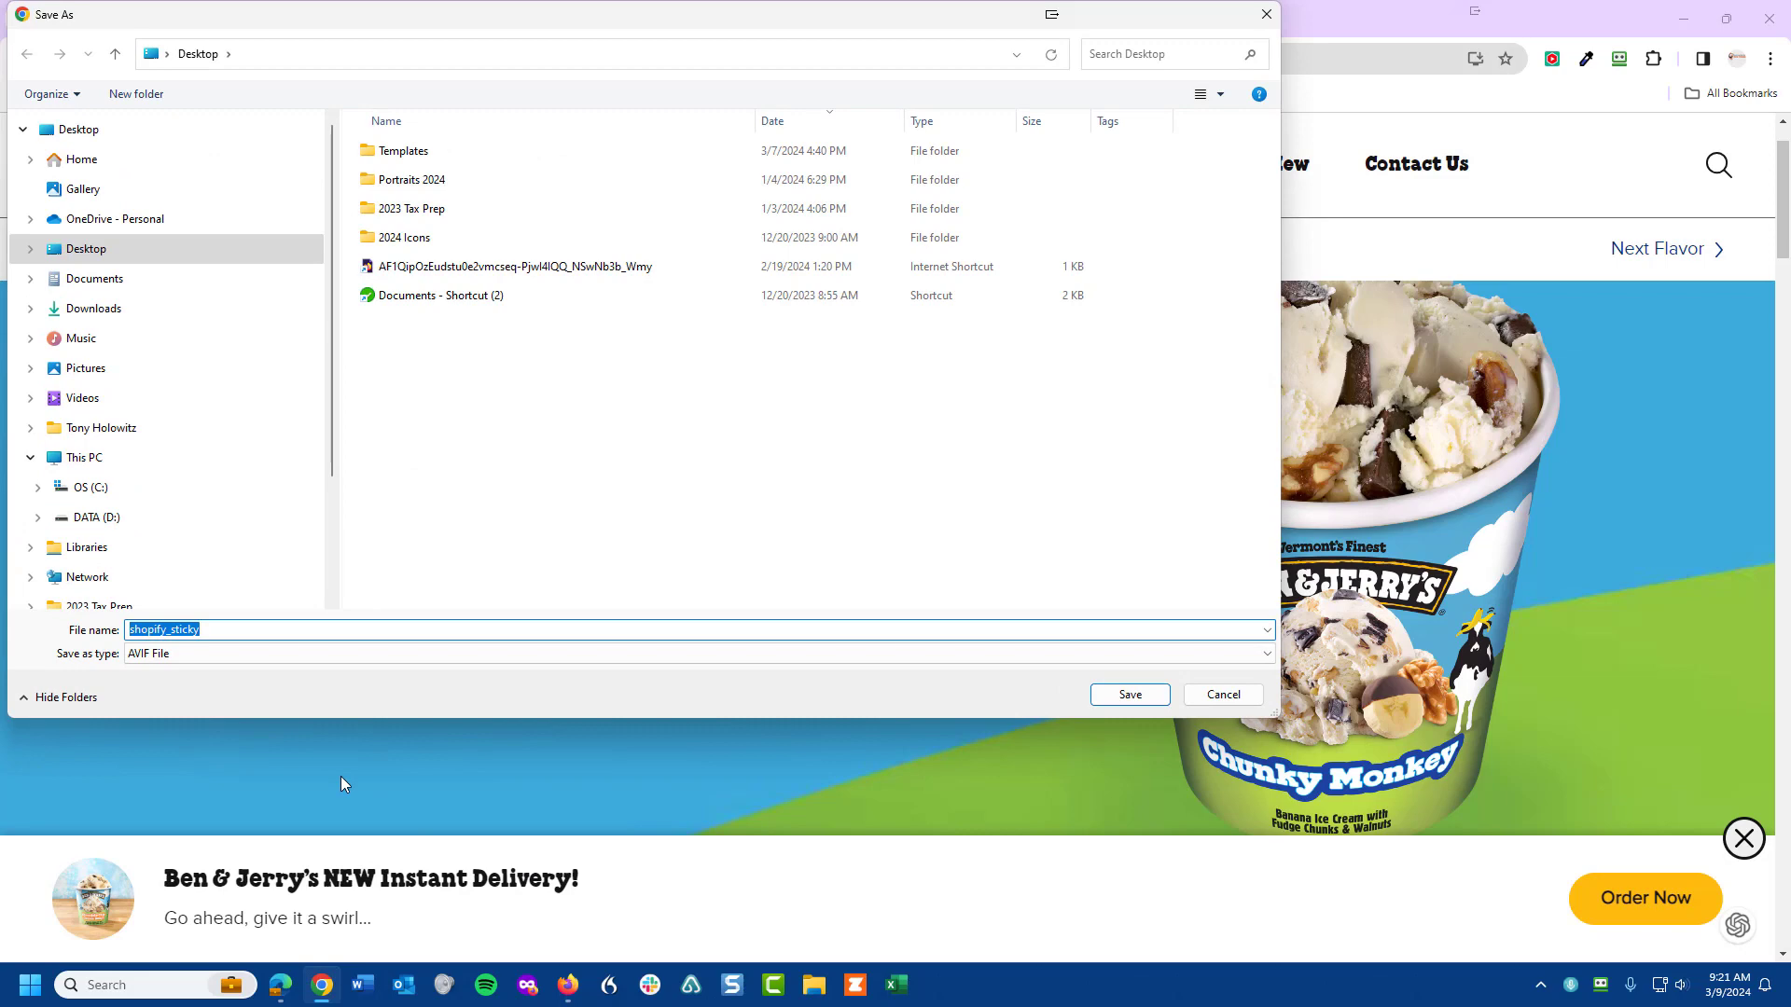
pyautogui.write('Chunky Monkey')
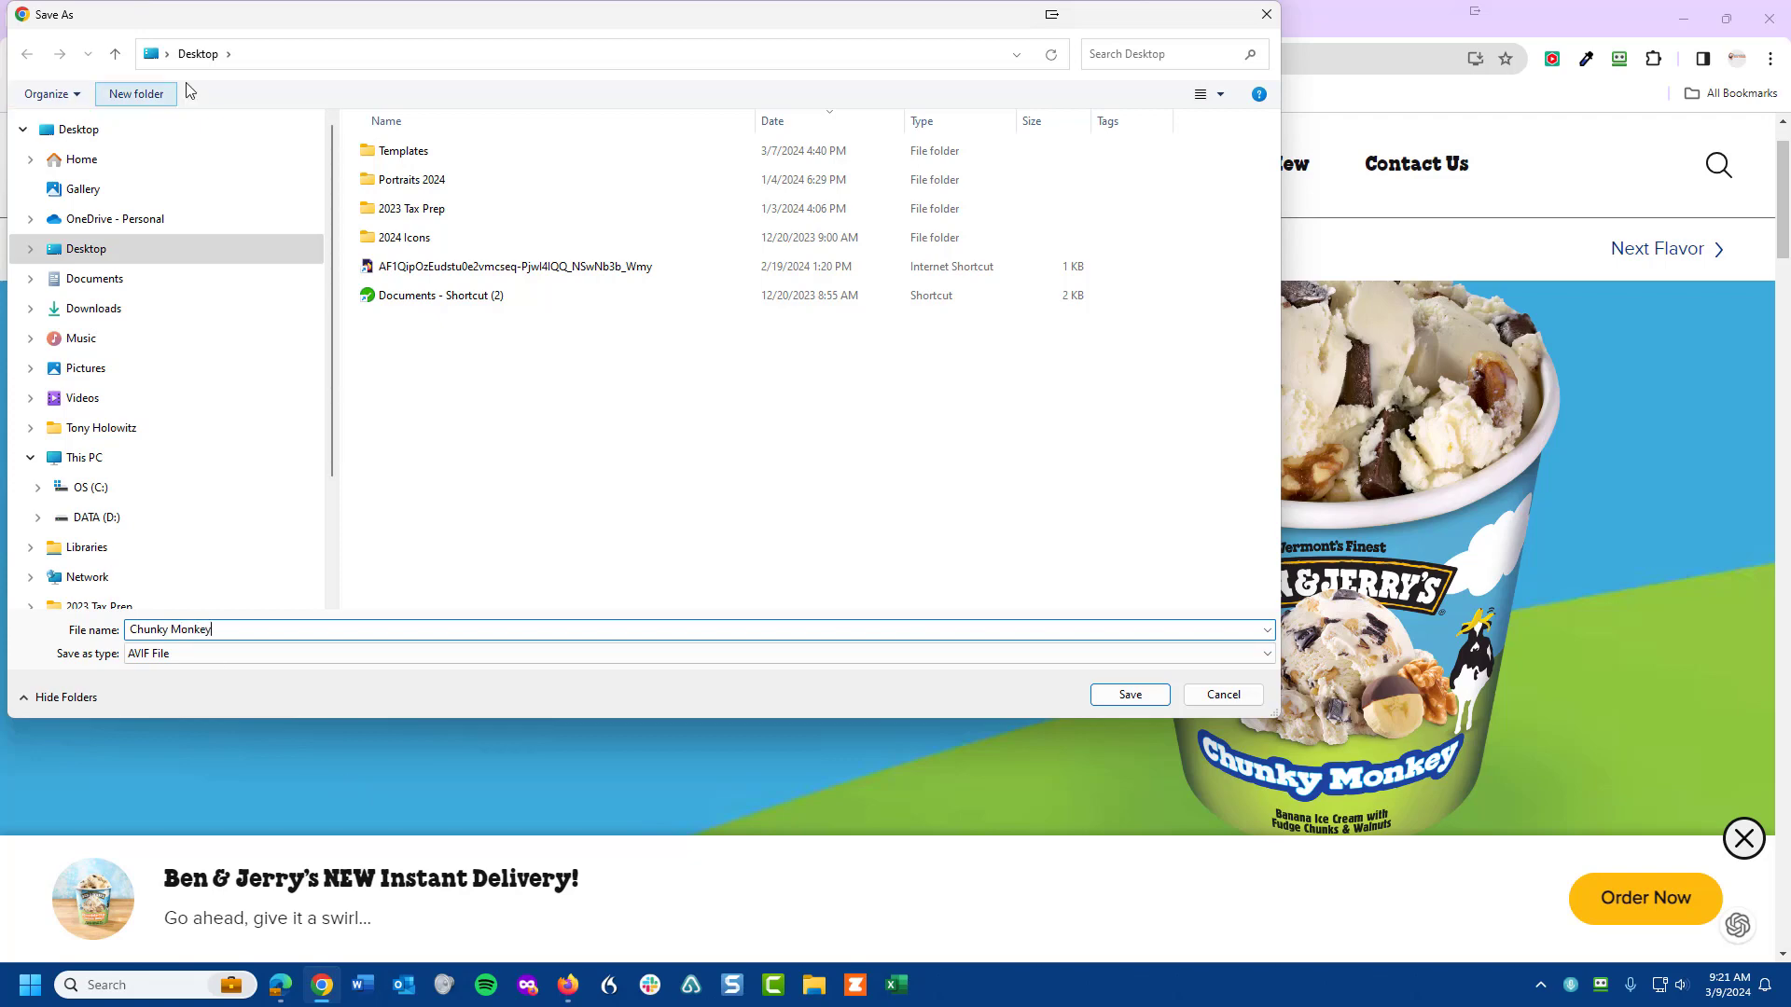
pyautogui.click(91, 254)
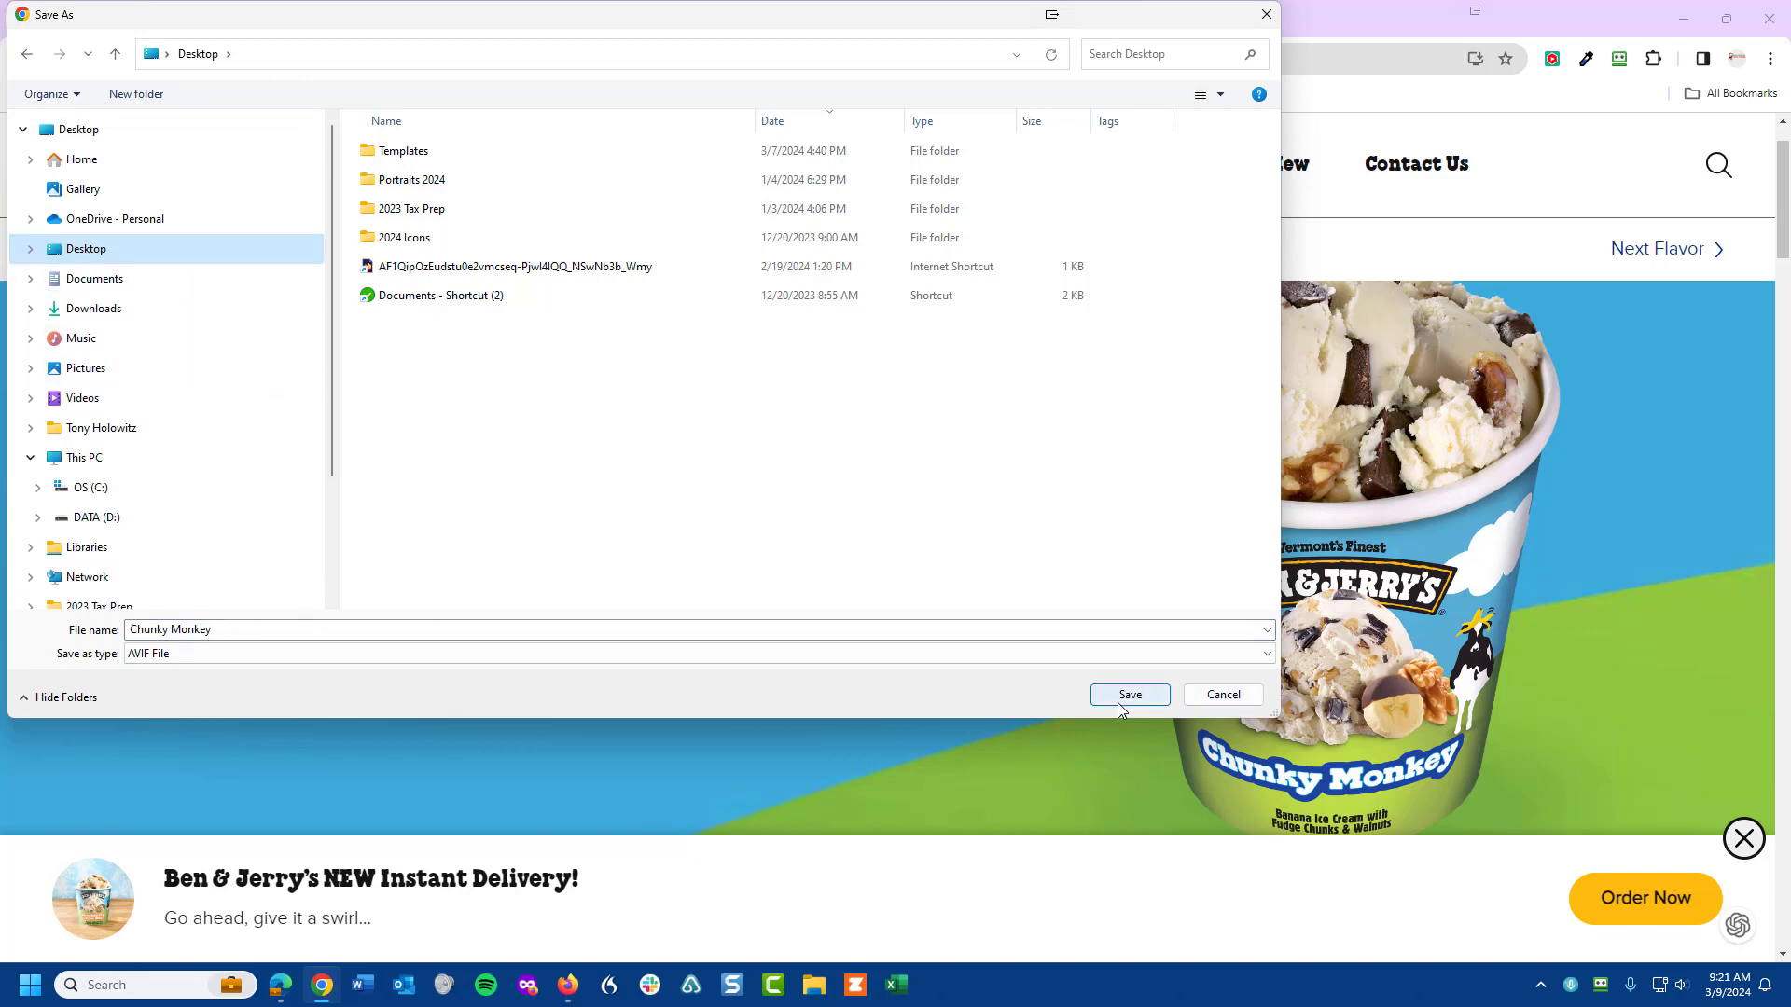
pyautogui.click(180, 655)
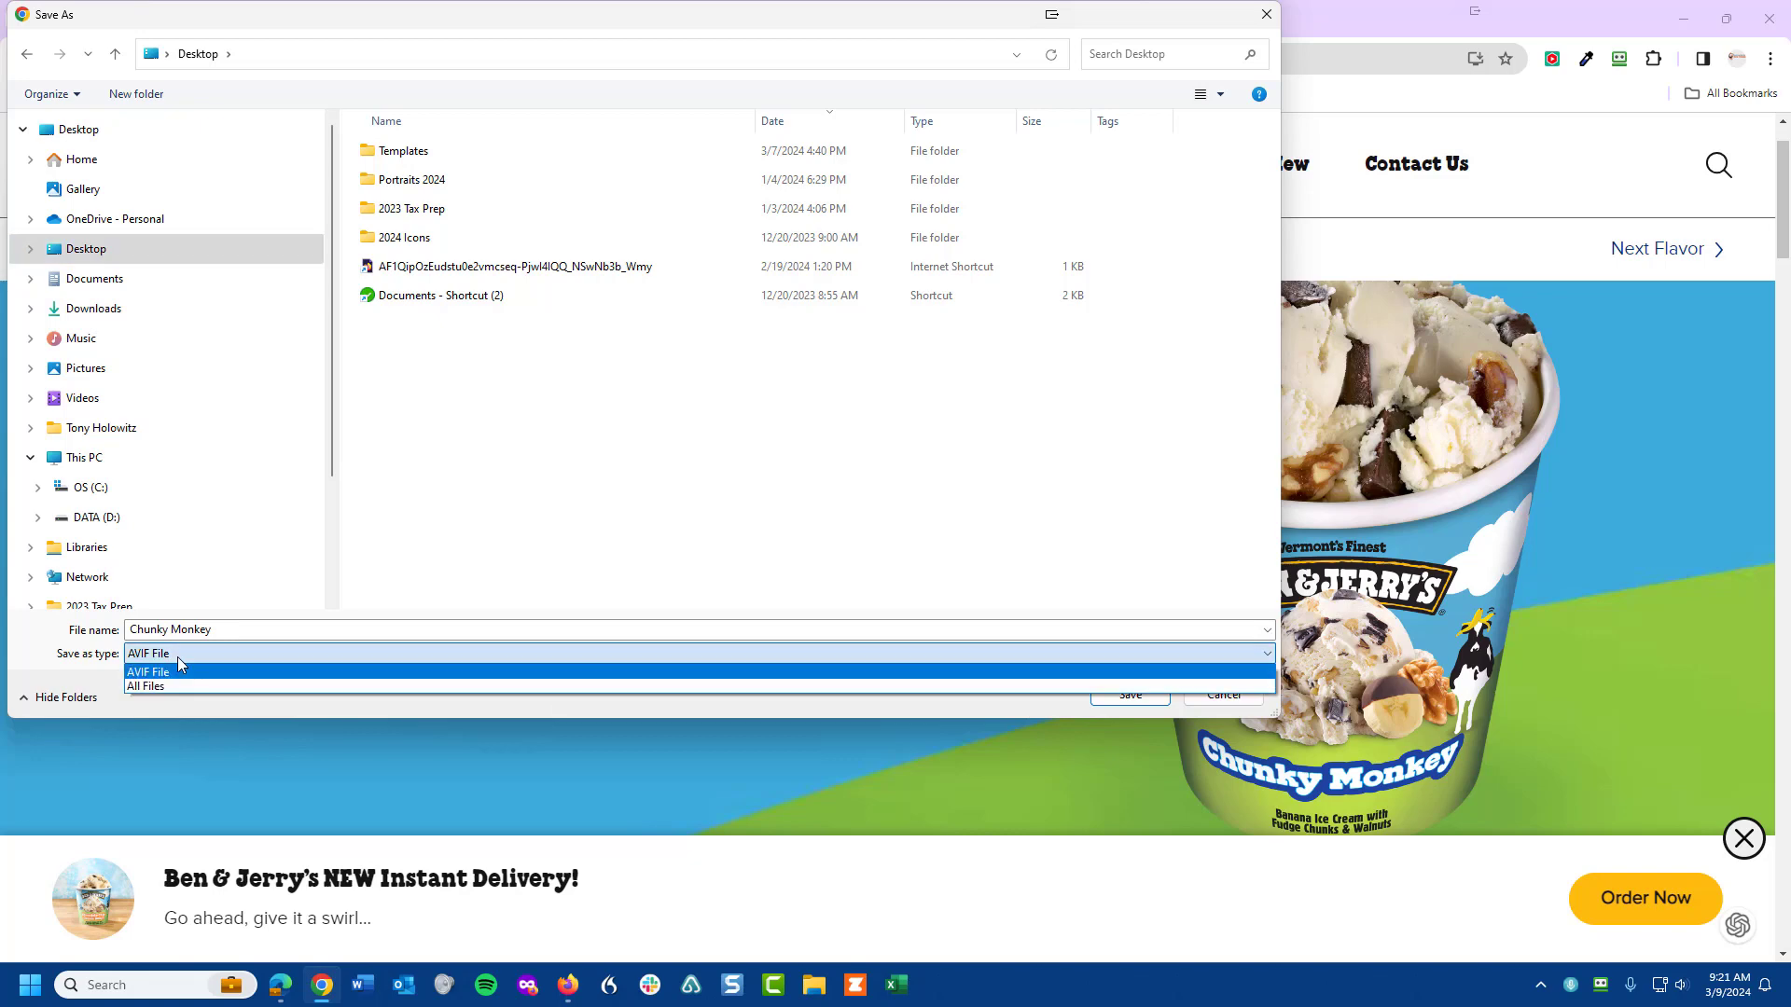
pyautogui.click(180, 655)
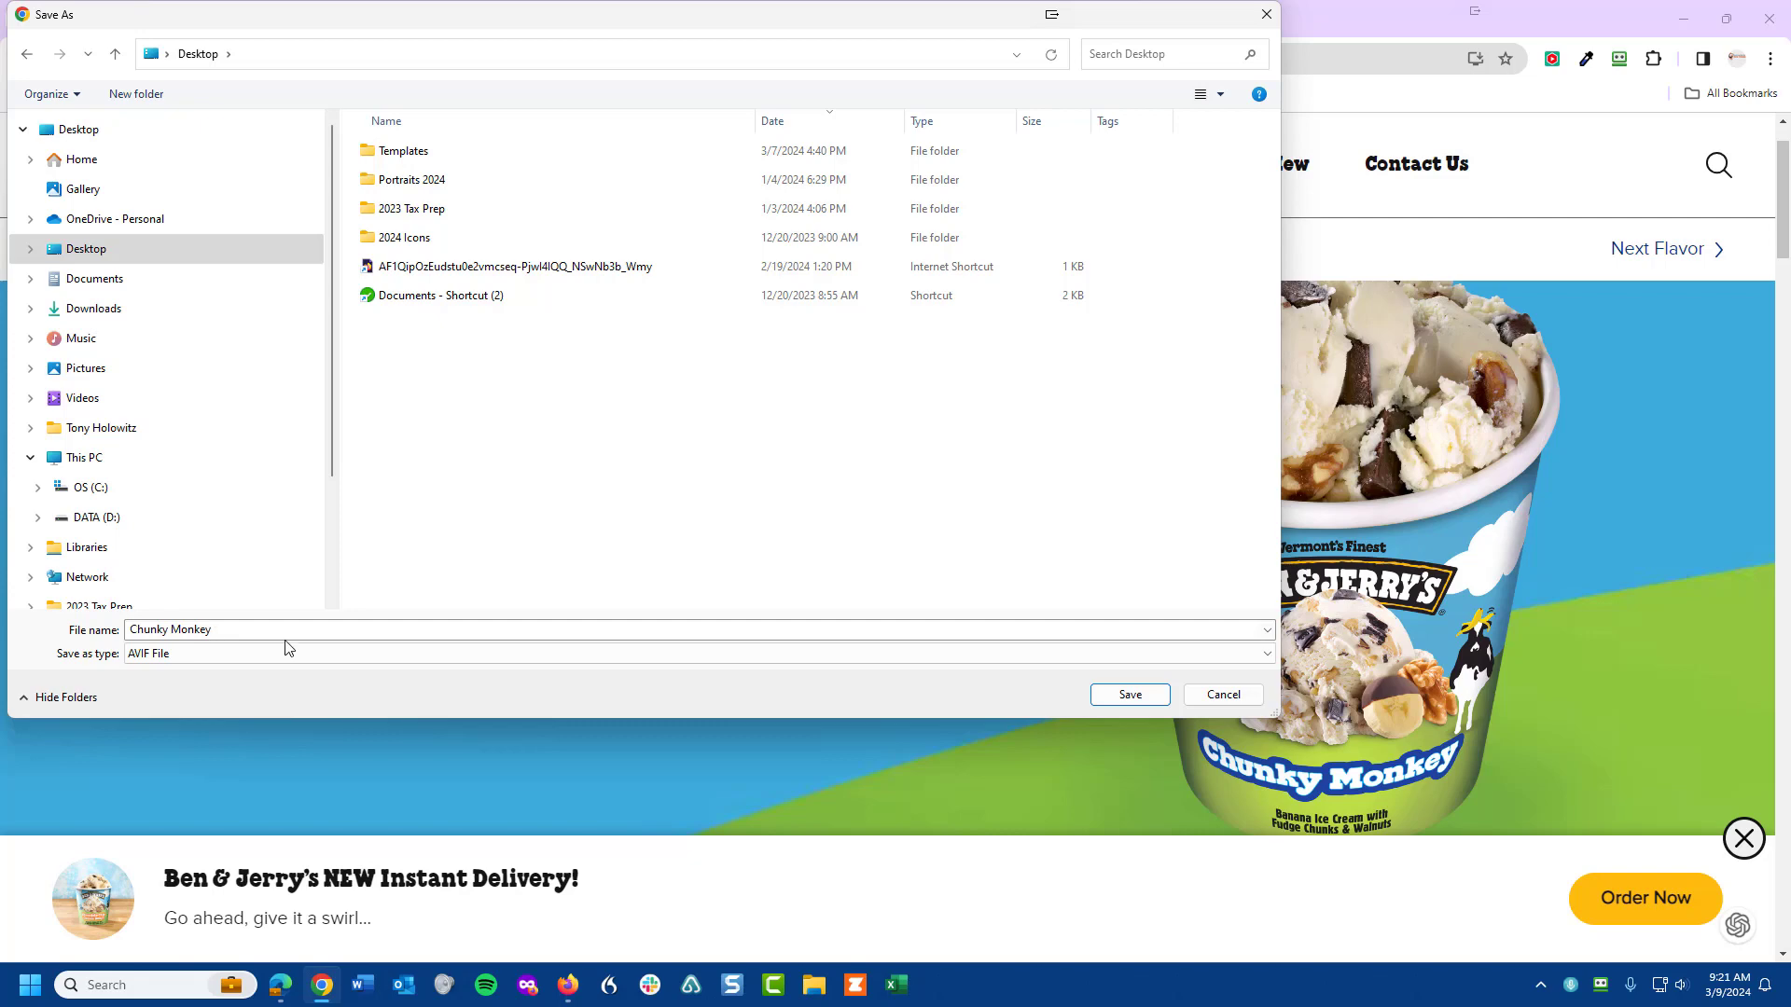
pyautogui.click(1123, 697)
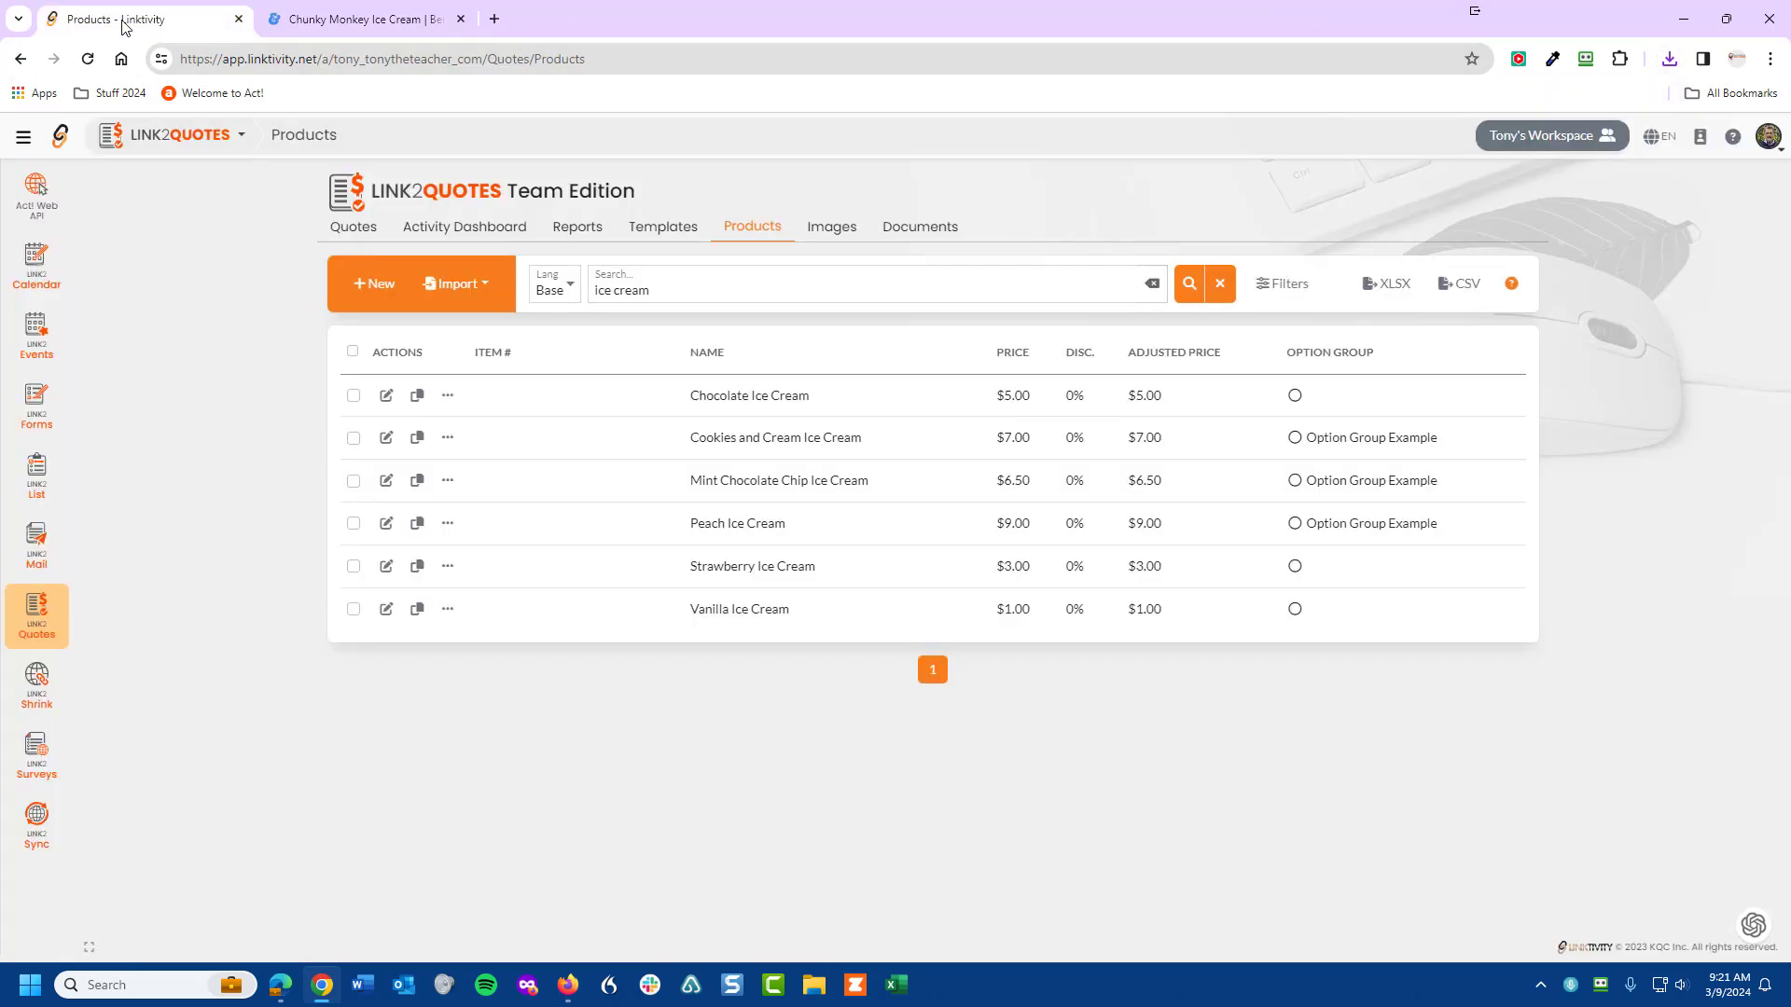
# - Back in Link2Quotes Products, start a new blank product
pyautogui.click(127, 20)
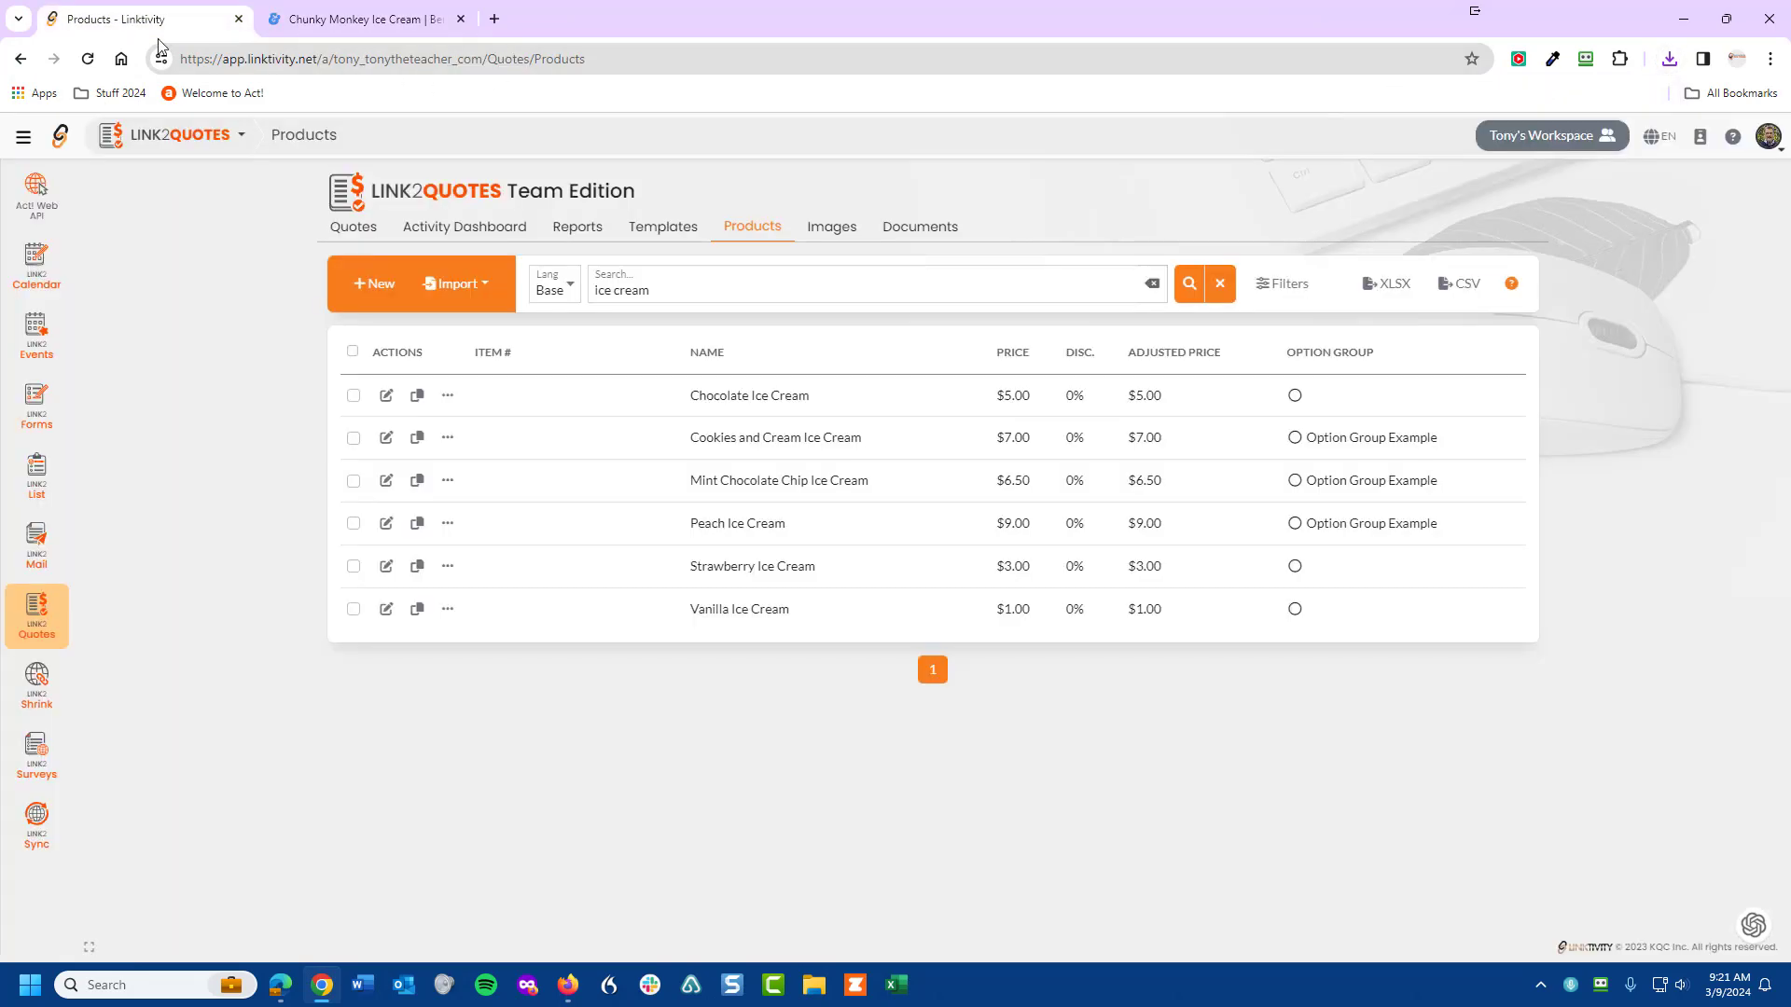
pyautogui.click(371, 284)
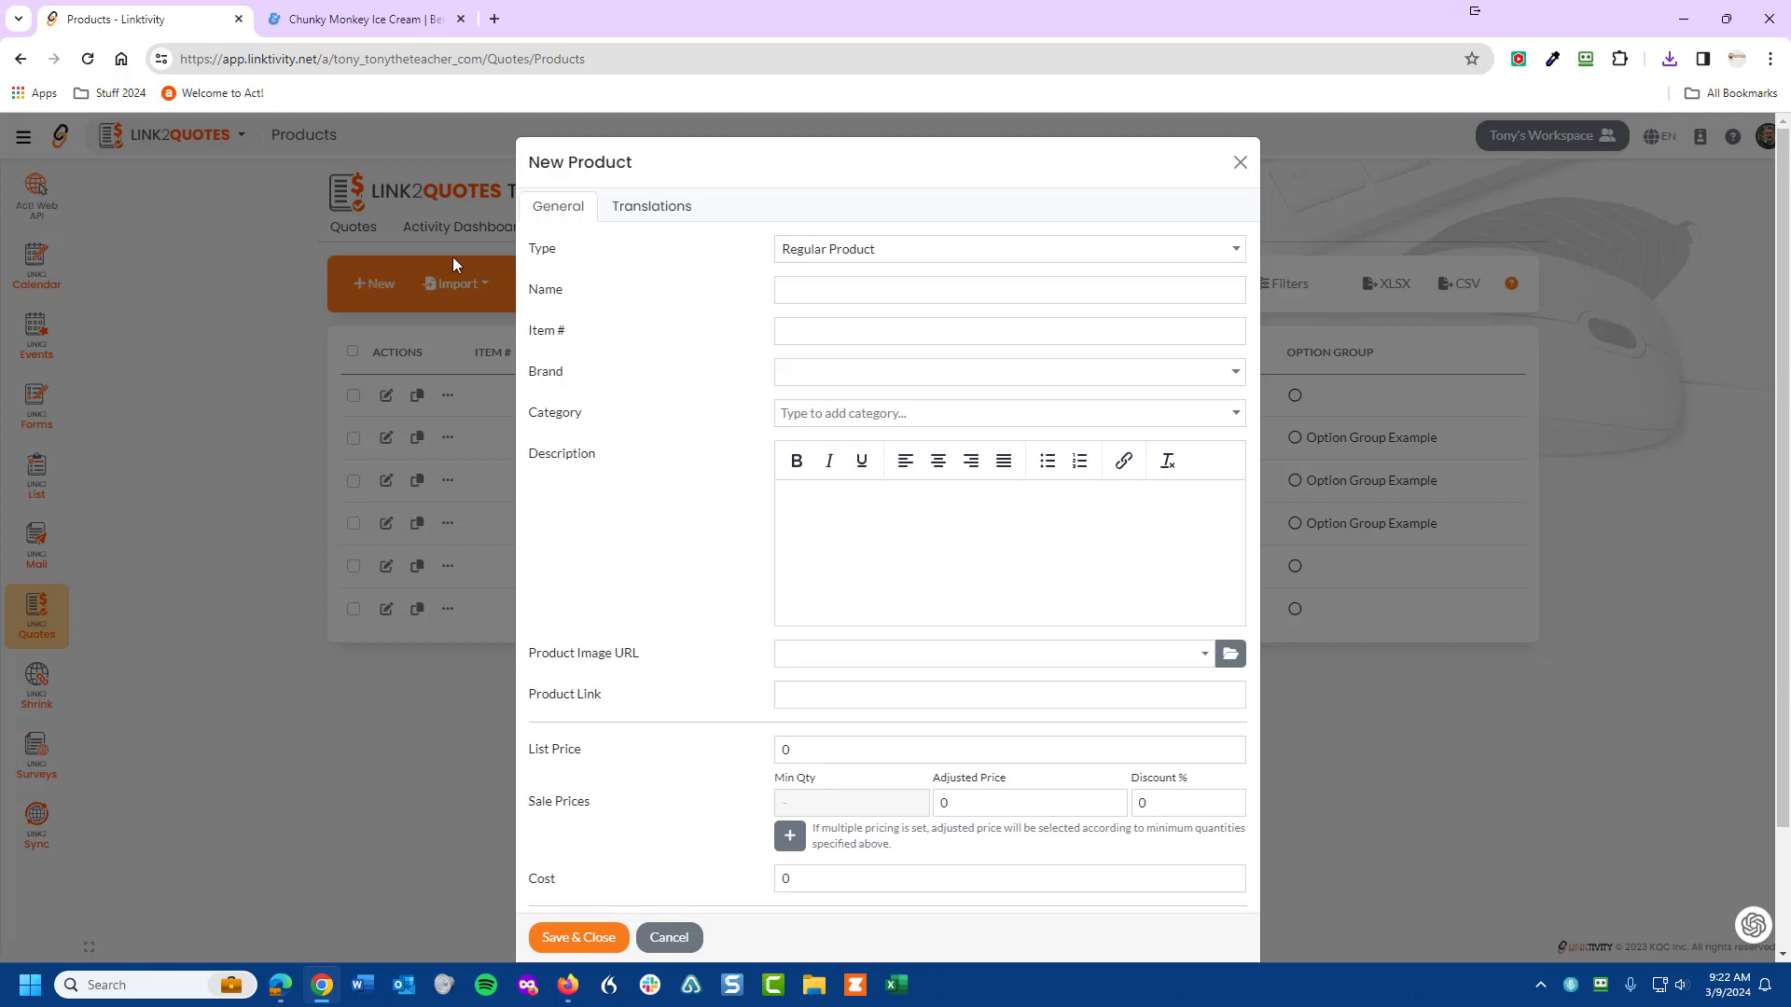
# - Name the new product 'Chunky Monkey Ice Cream'
pyautogui.click(788, 287)
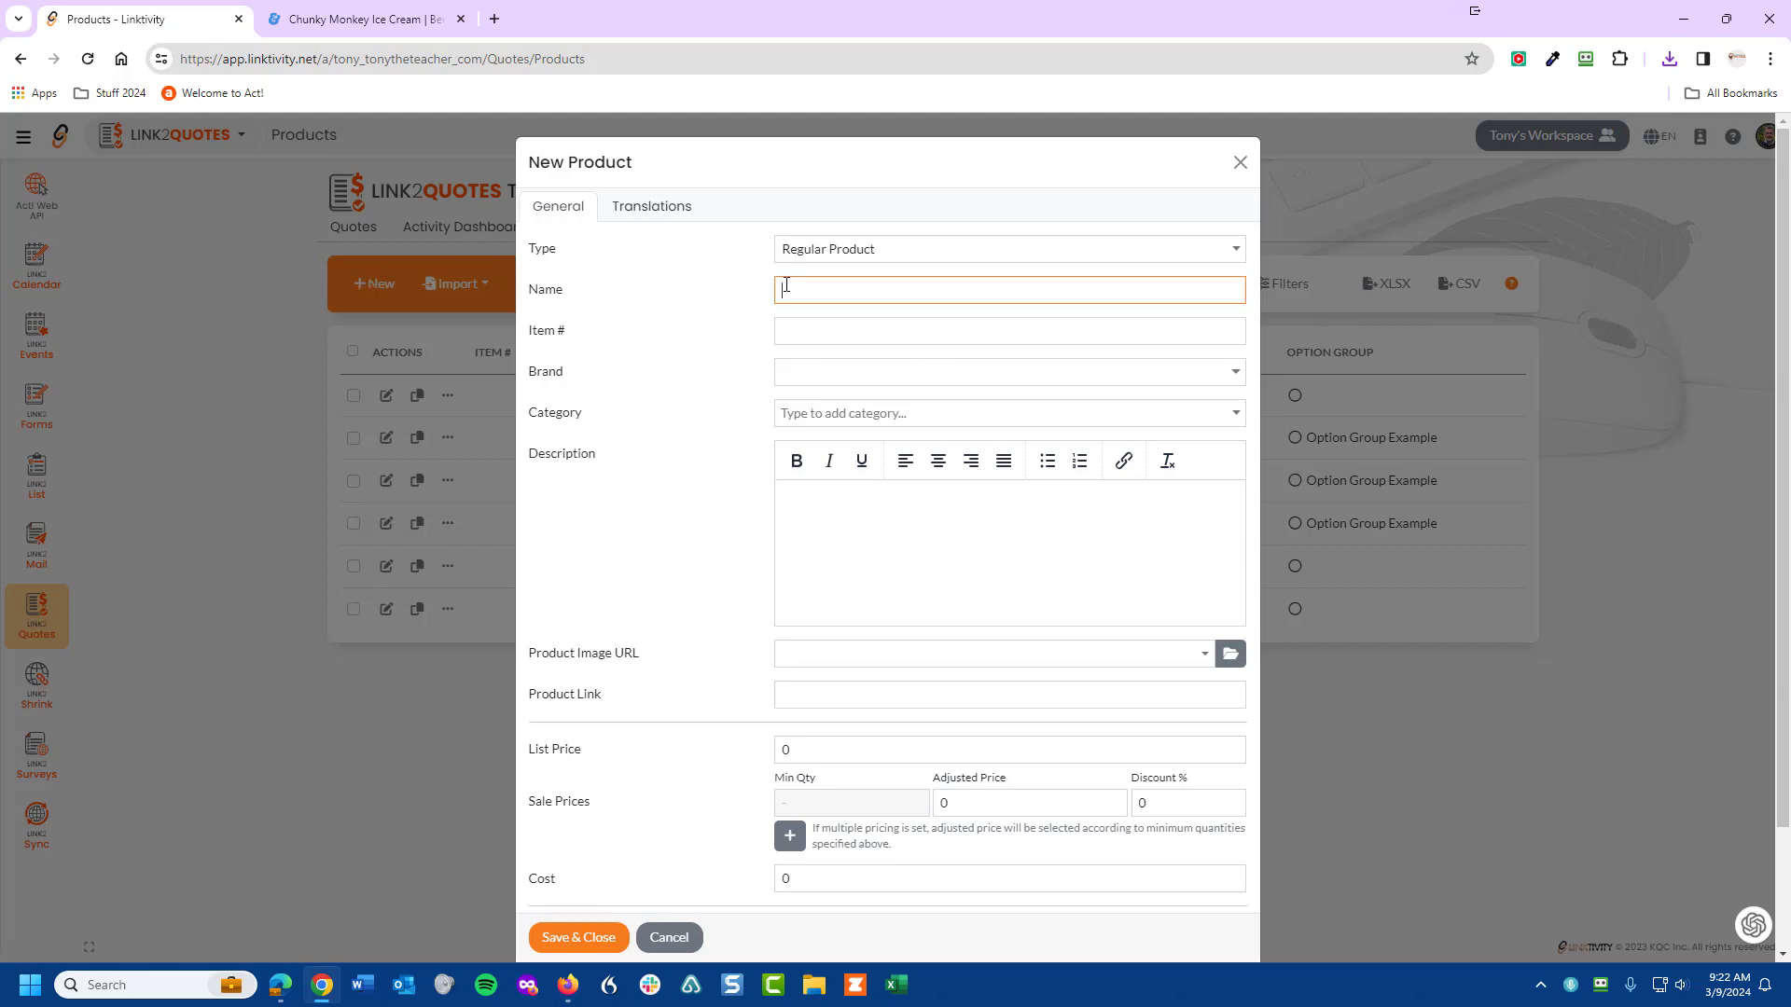
pyautogui.write('Chunky Monkey Ice Cream')
pyautogui.click(818, 333)
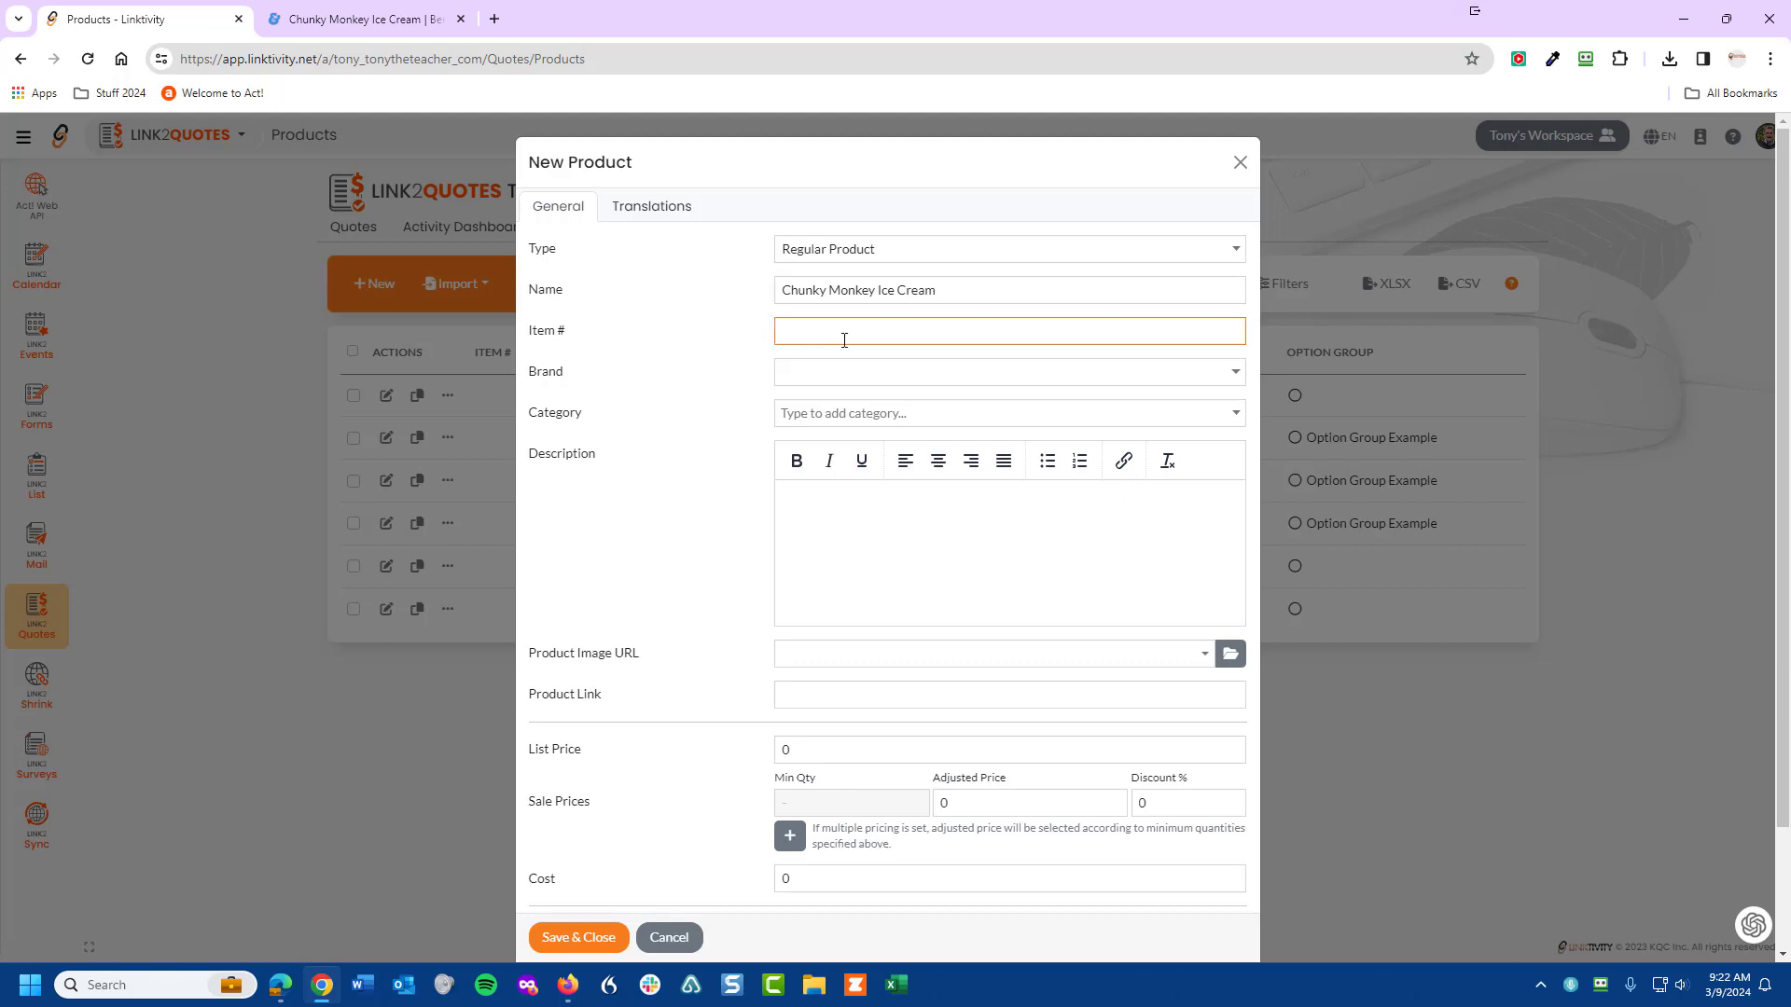
# - Add the brand Ben & Jerry's and tag the product with the Ice Cream category
pyautogui.click(836, 370)
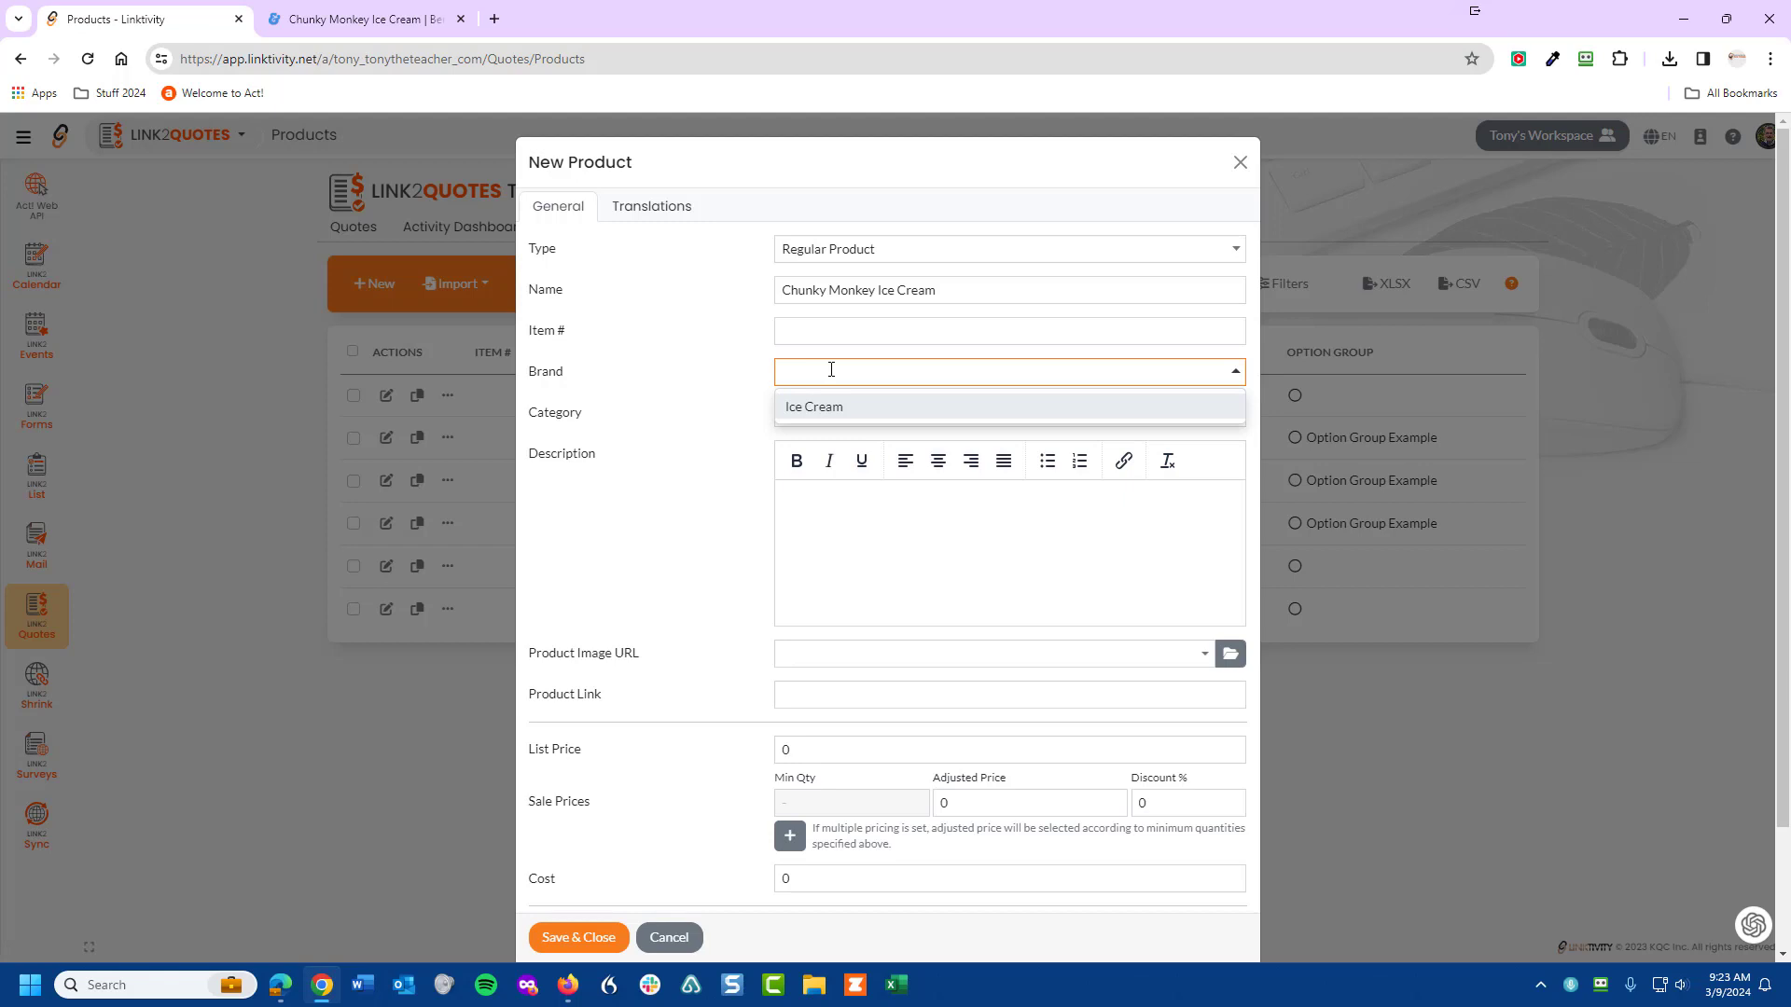
pyautogui.write("Ben & Jerry's")
pyautogui.click(820, 406)
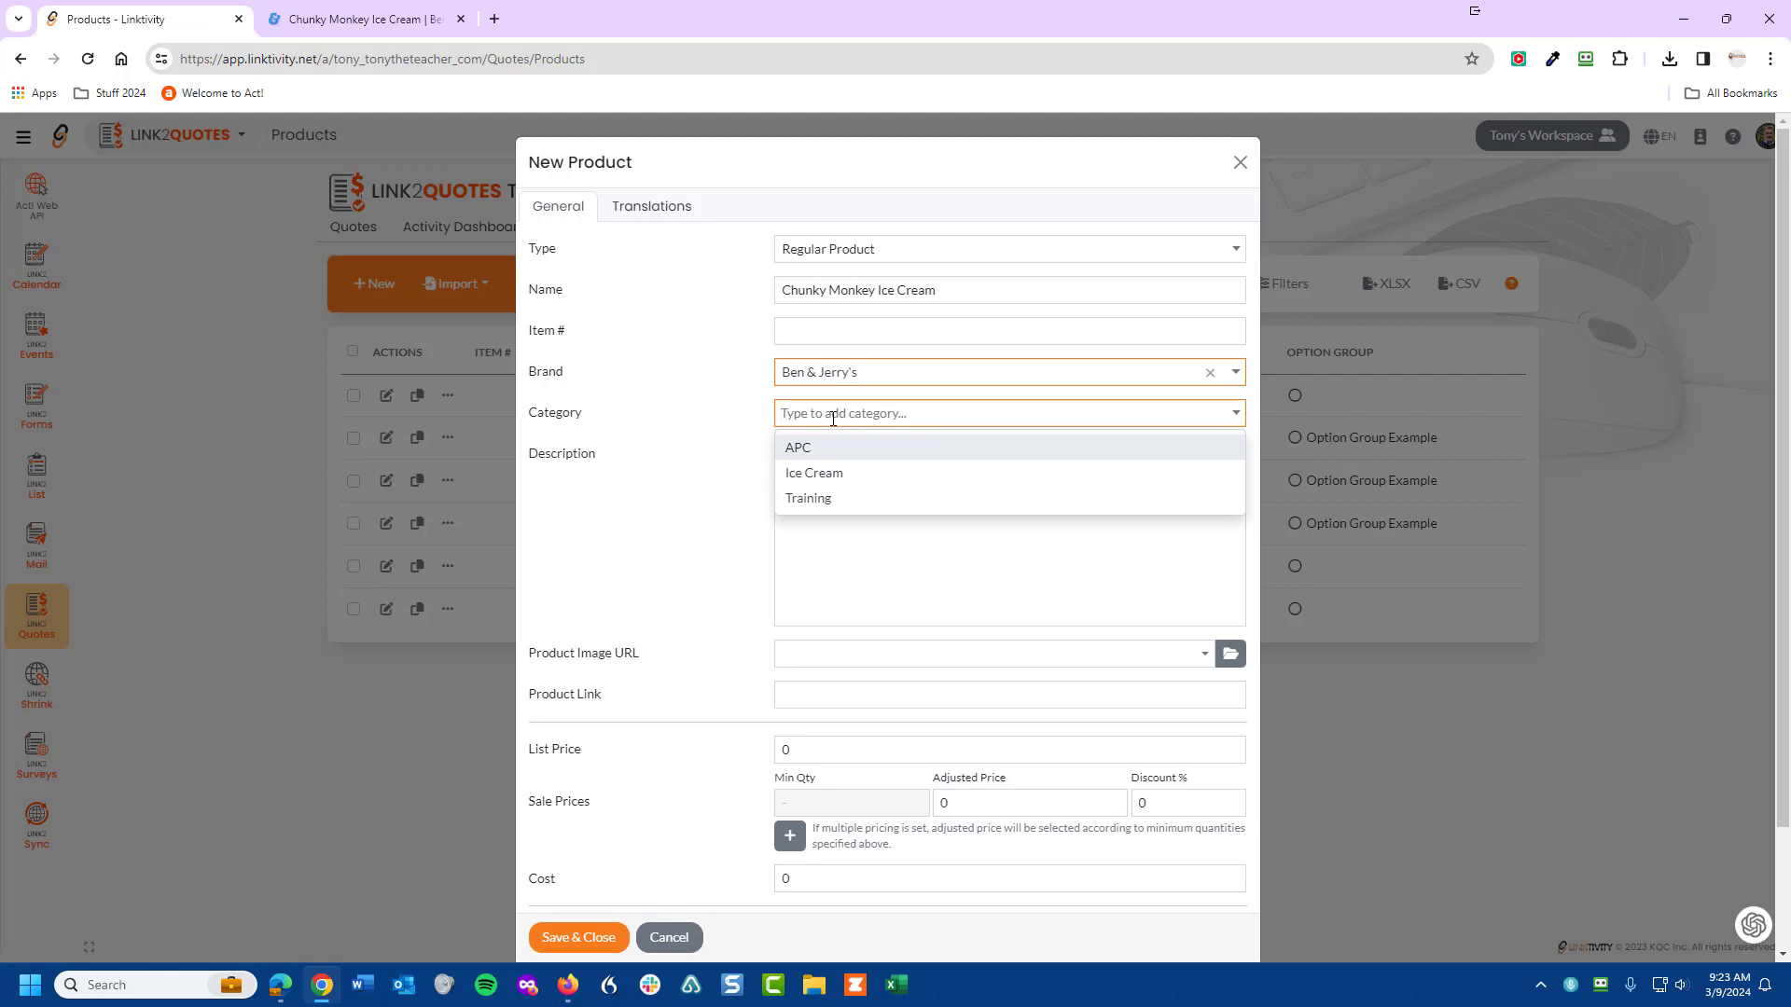
pyautogui.click(800, 474)
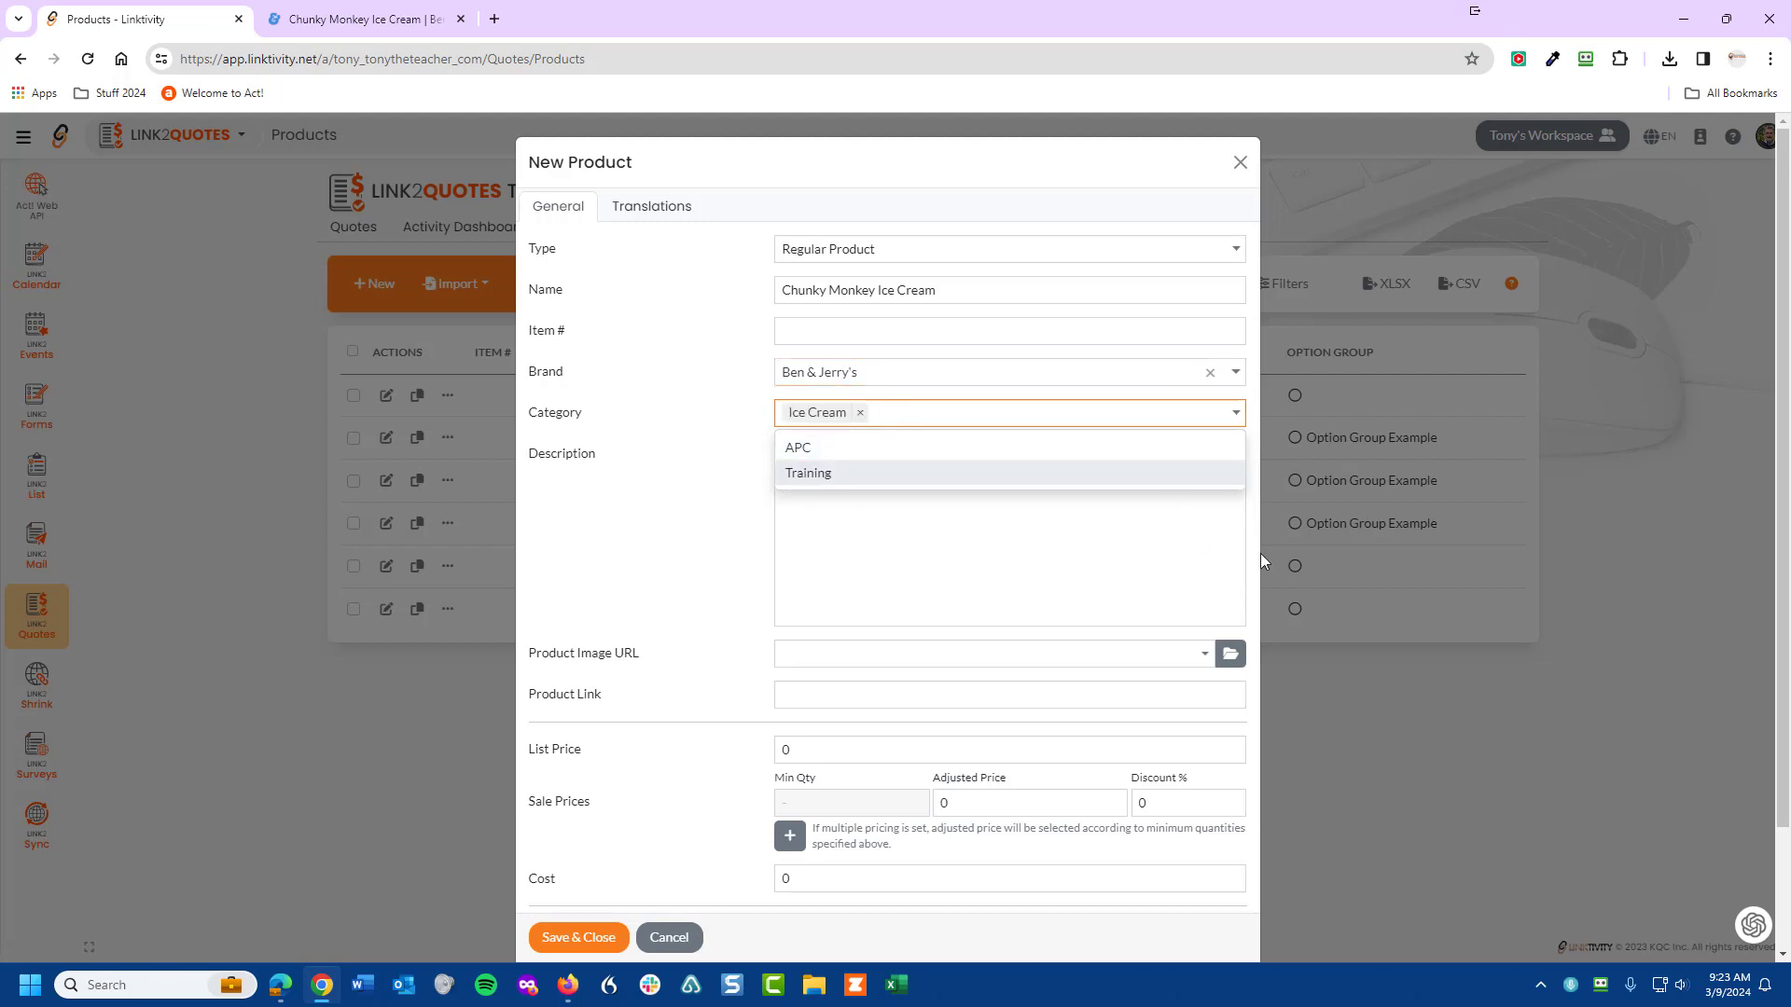
pyautogui.click(1632, 717)
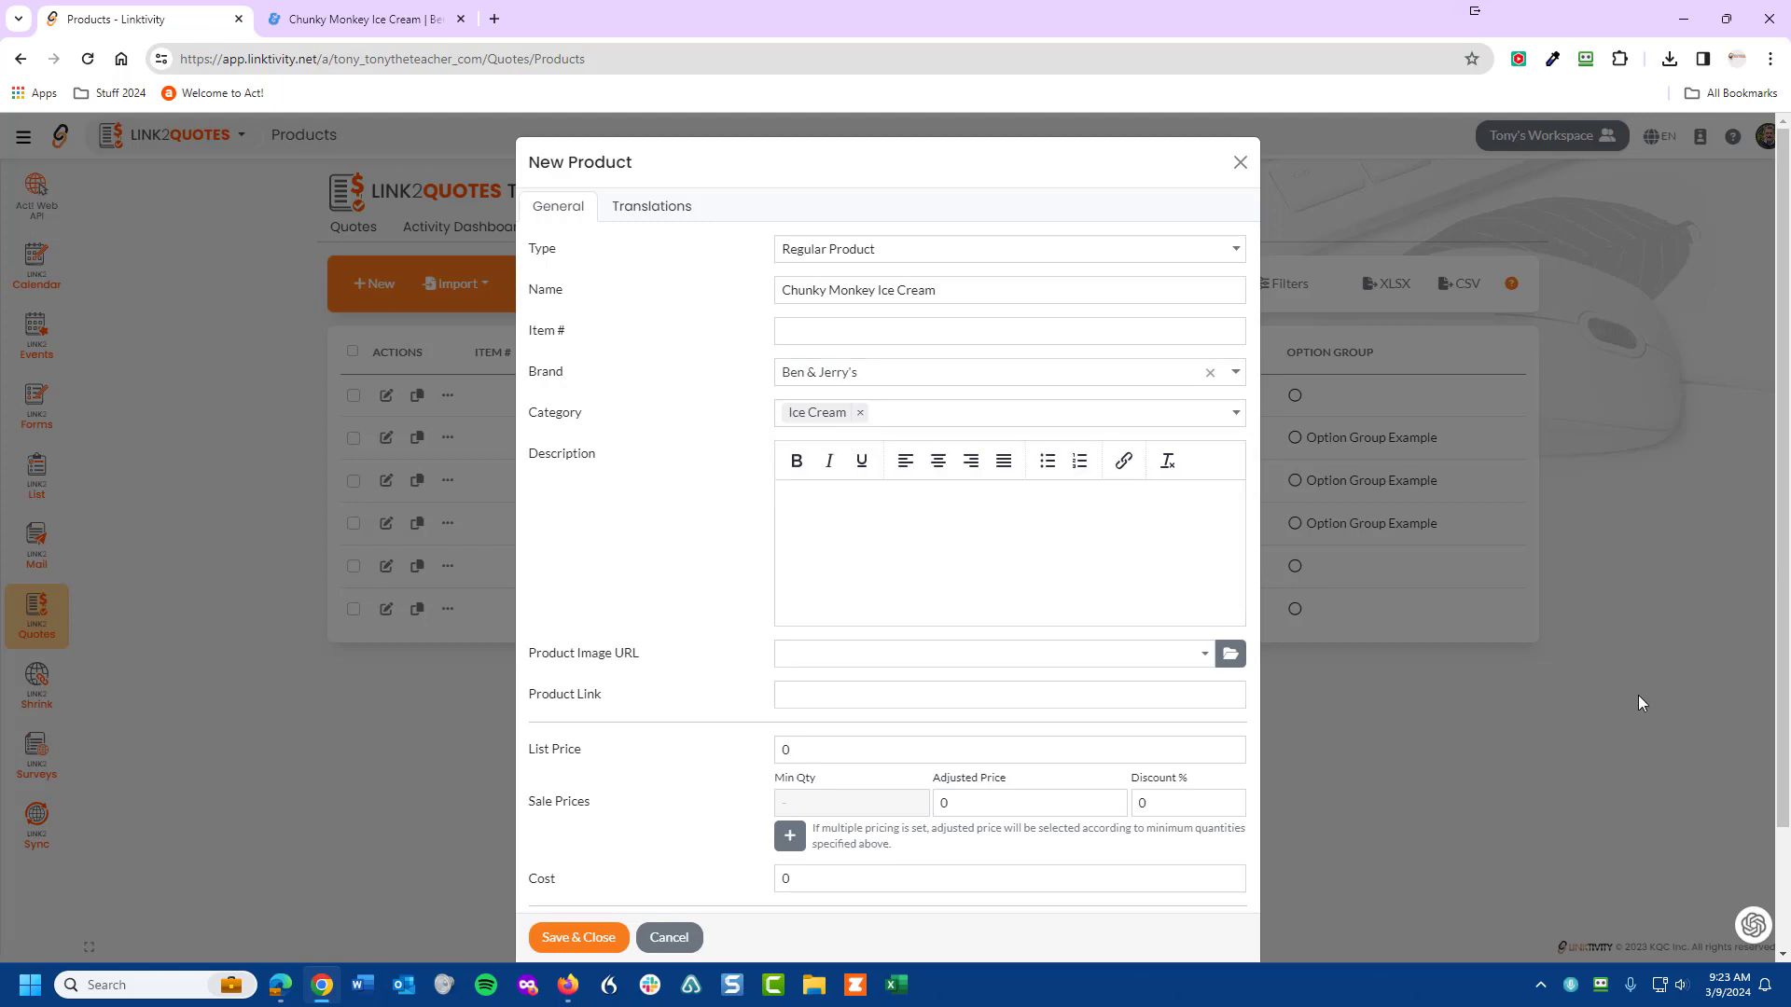
pyautogui.click(814, 494)
# - Copy the two intro paragraphs from Ben & Jerry's Our Non-GMO Standards page
pyautogui.click(362, 31)
pyautogui.scroll(-9, 696, 607)
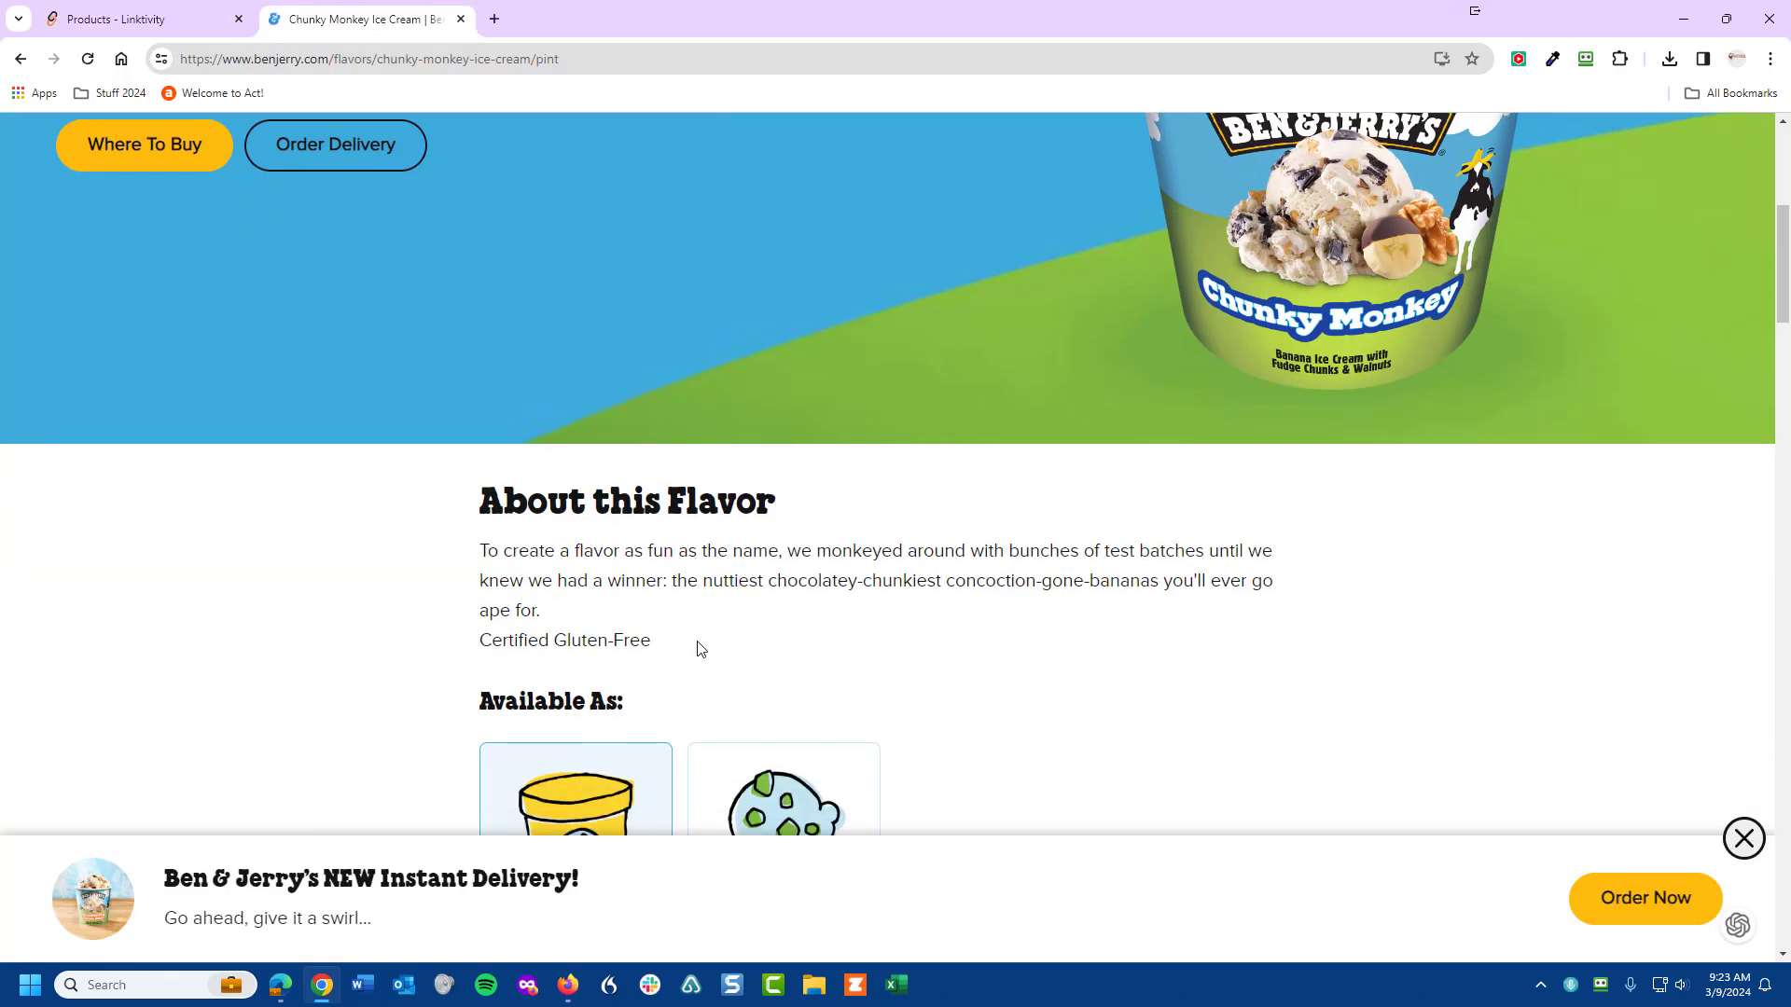
pyautogui.scroll(-12, 746, 667)
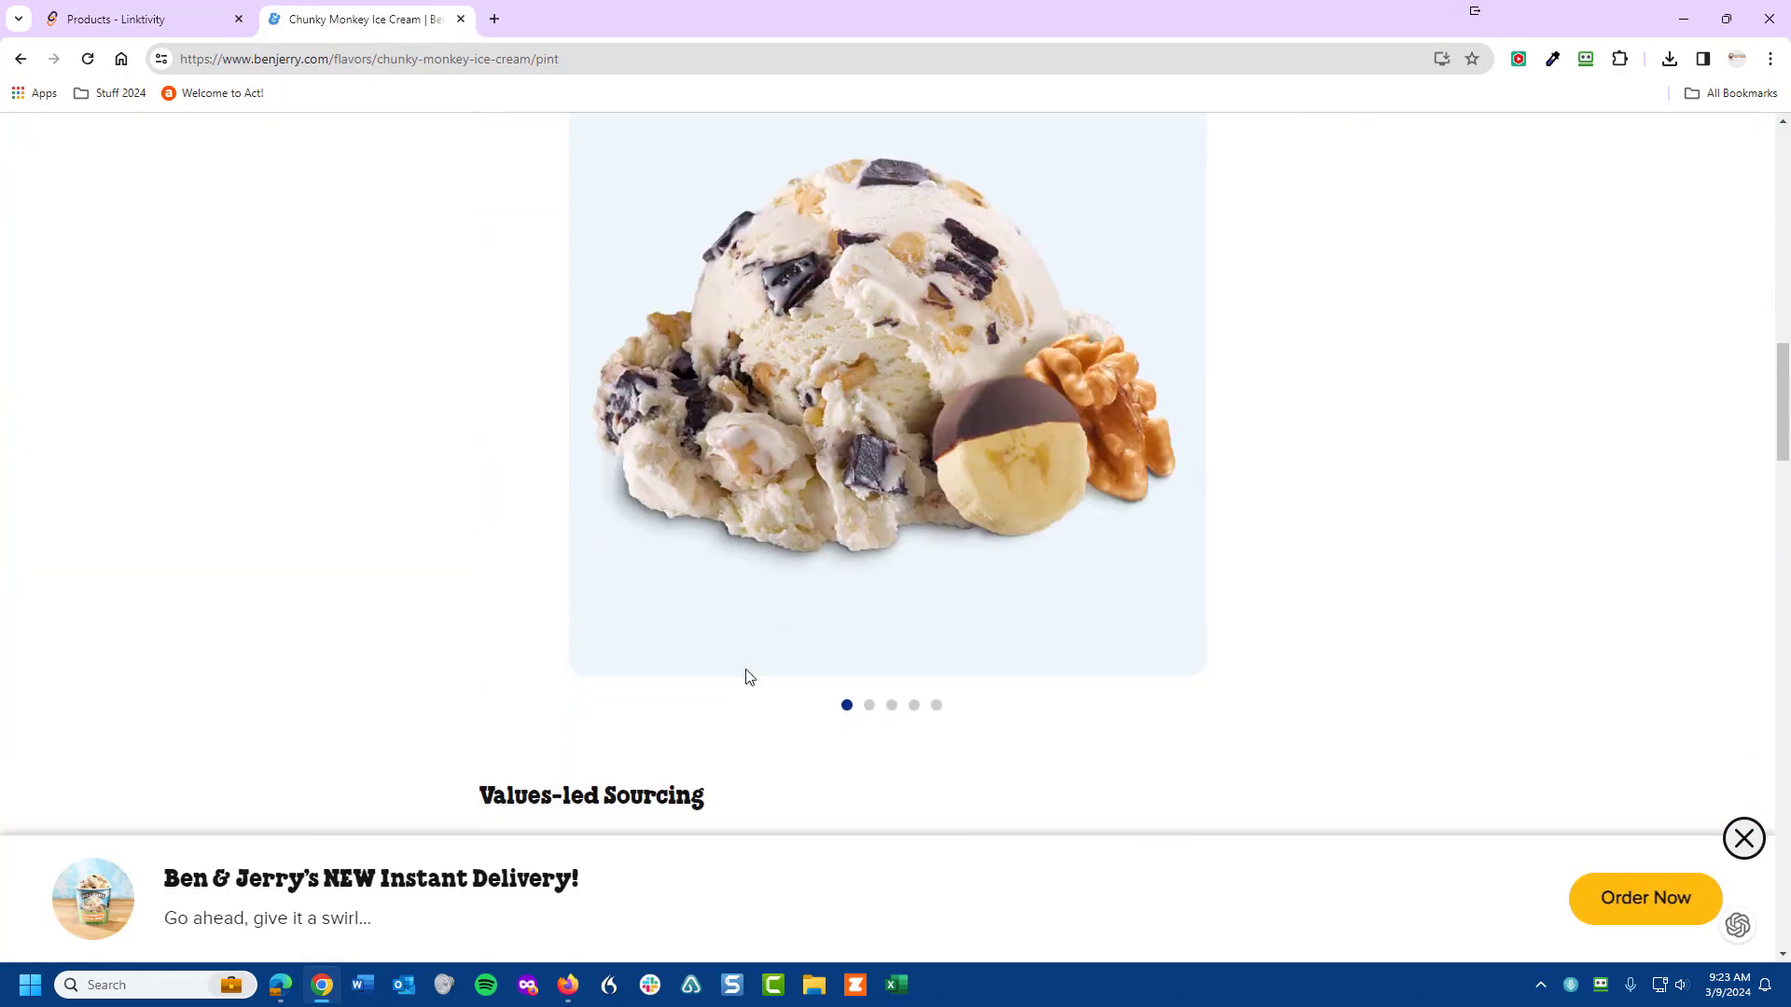
pyautogui.scroll(-11, 748, 672)
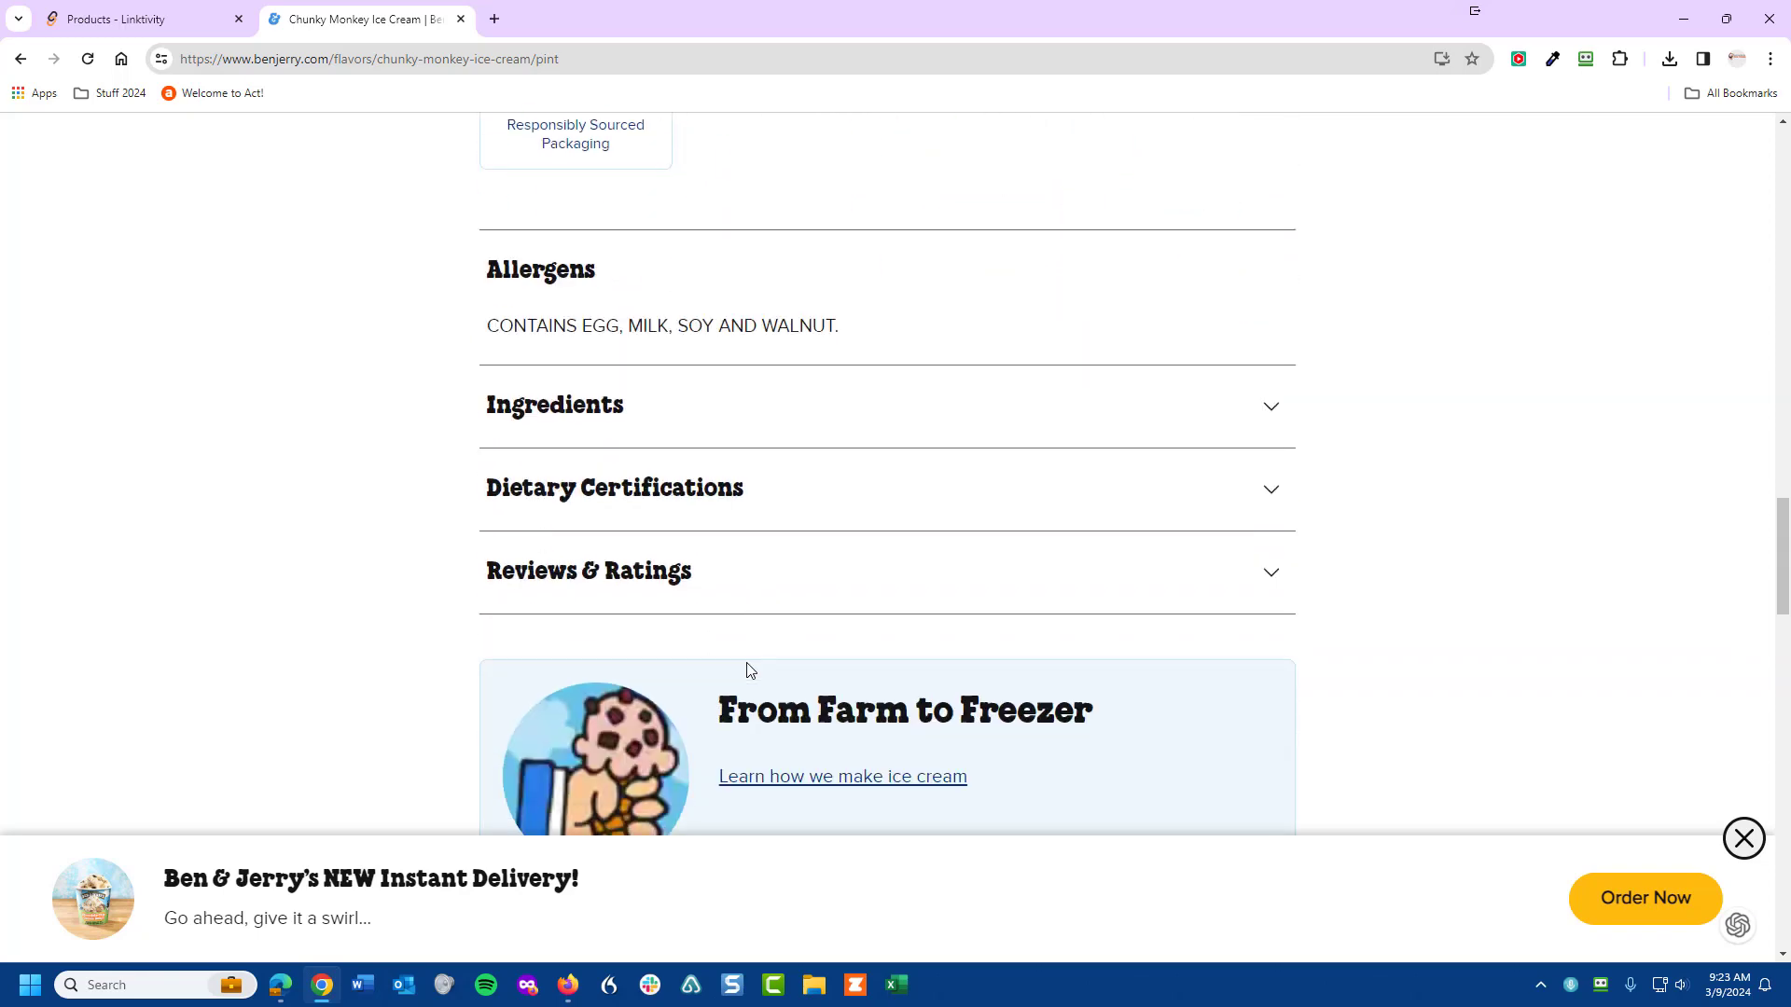
pyautogui.click(605, 478)
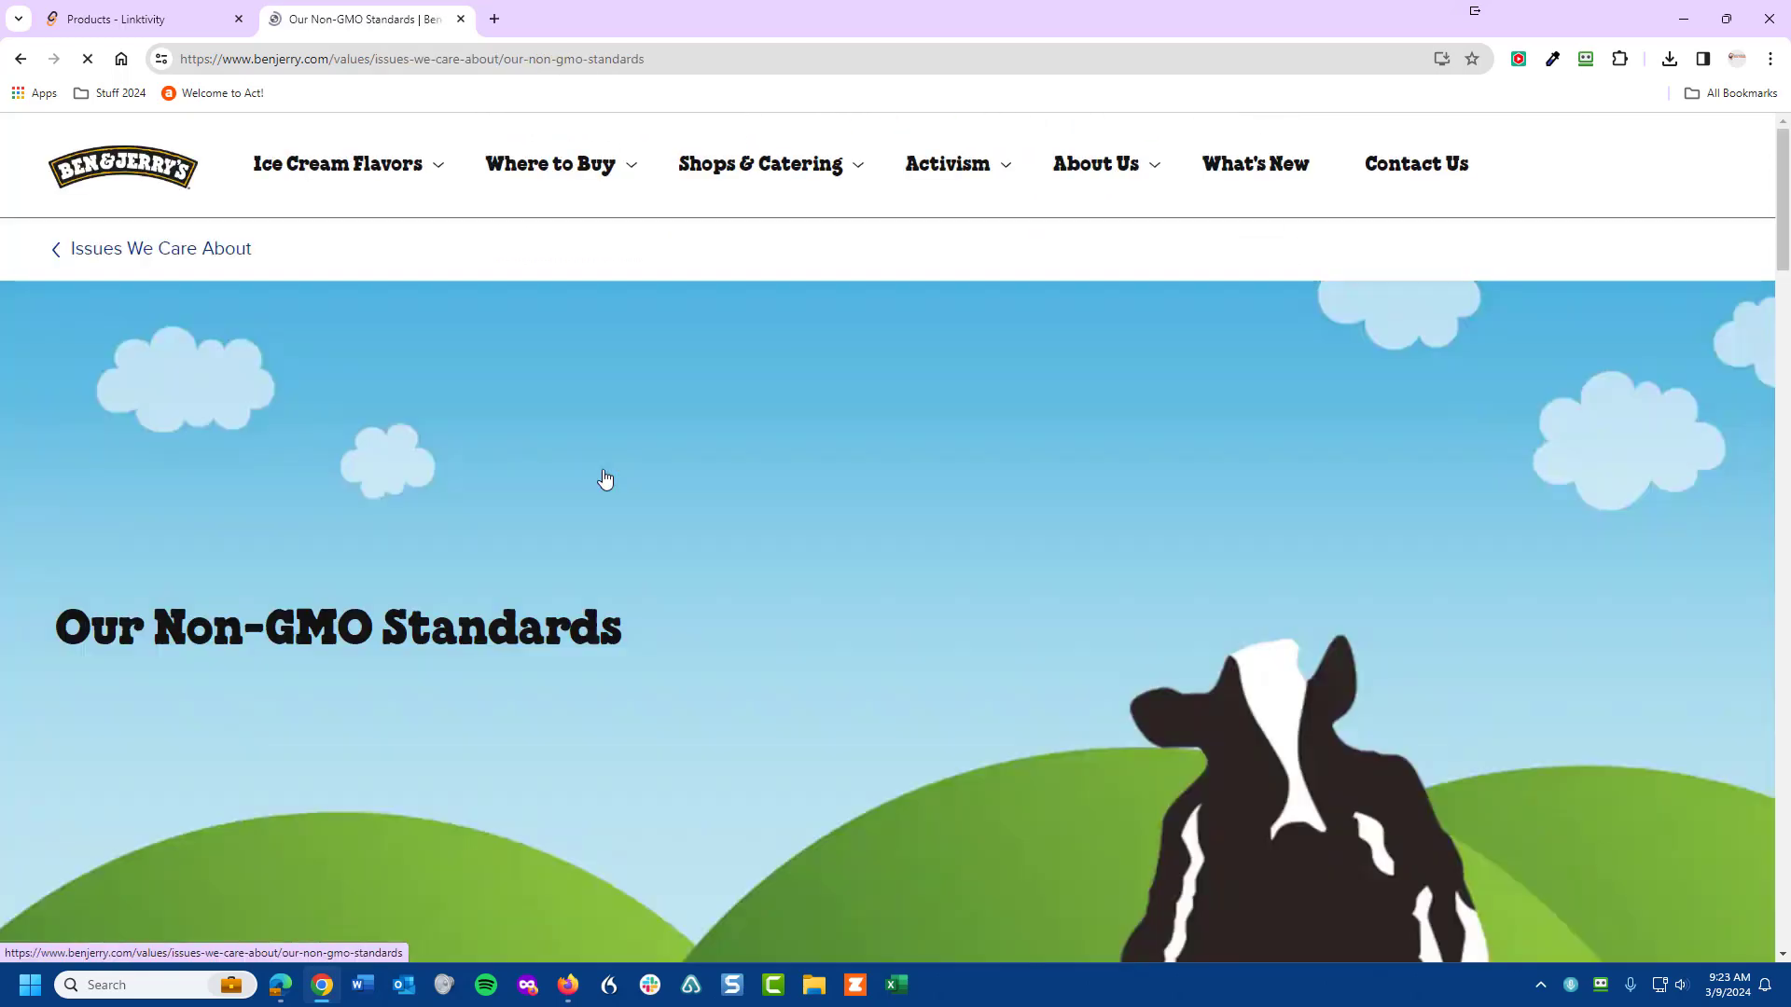
pyautogui.scroll(-5, 791, 529)
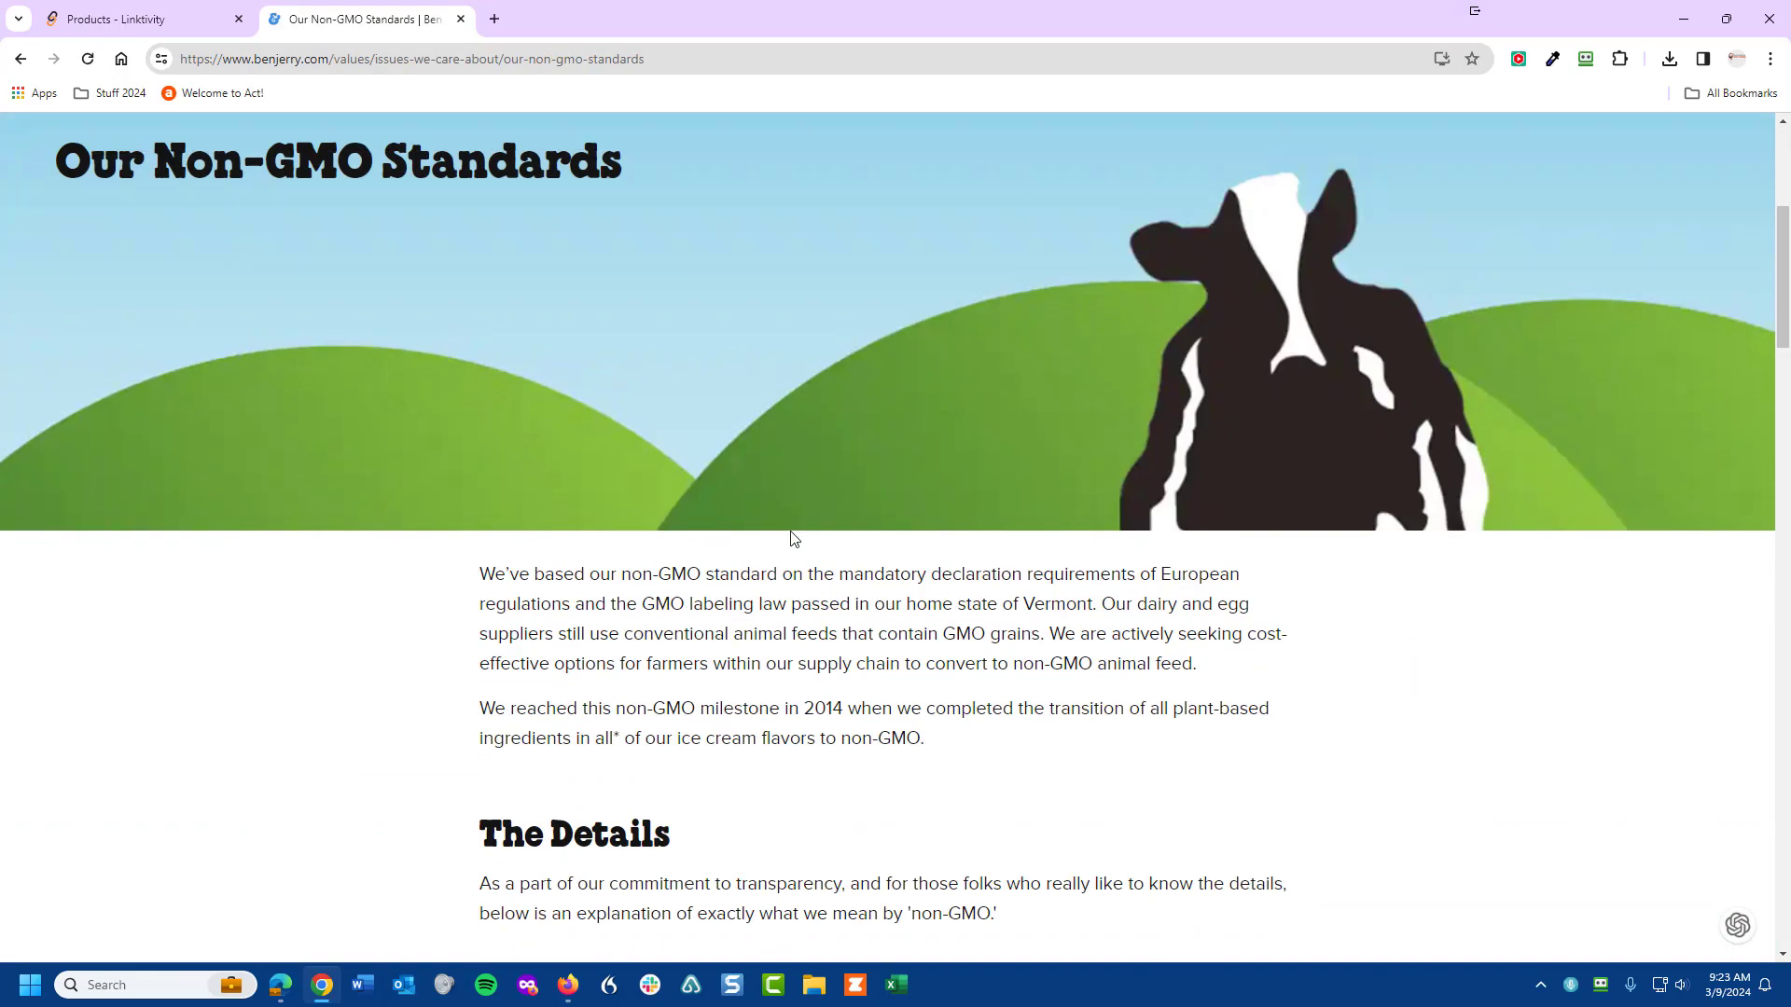
pyautogui.moveTo(977, 754); pyautogui.dragTo(468, 589)
pyautogui.rightClick(657, 600)
pyautogui.click(700, 618)
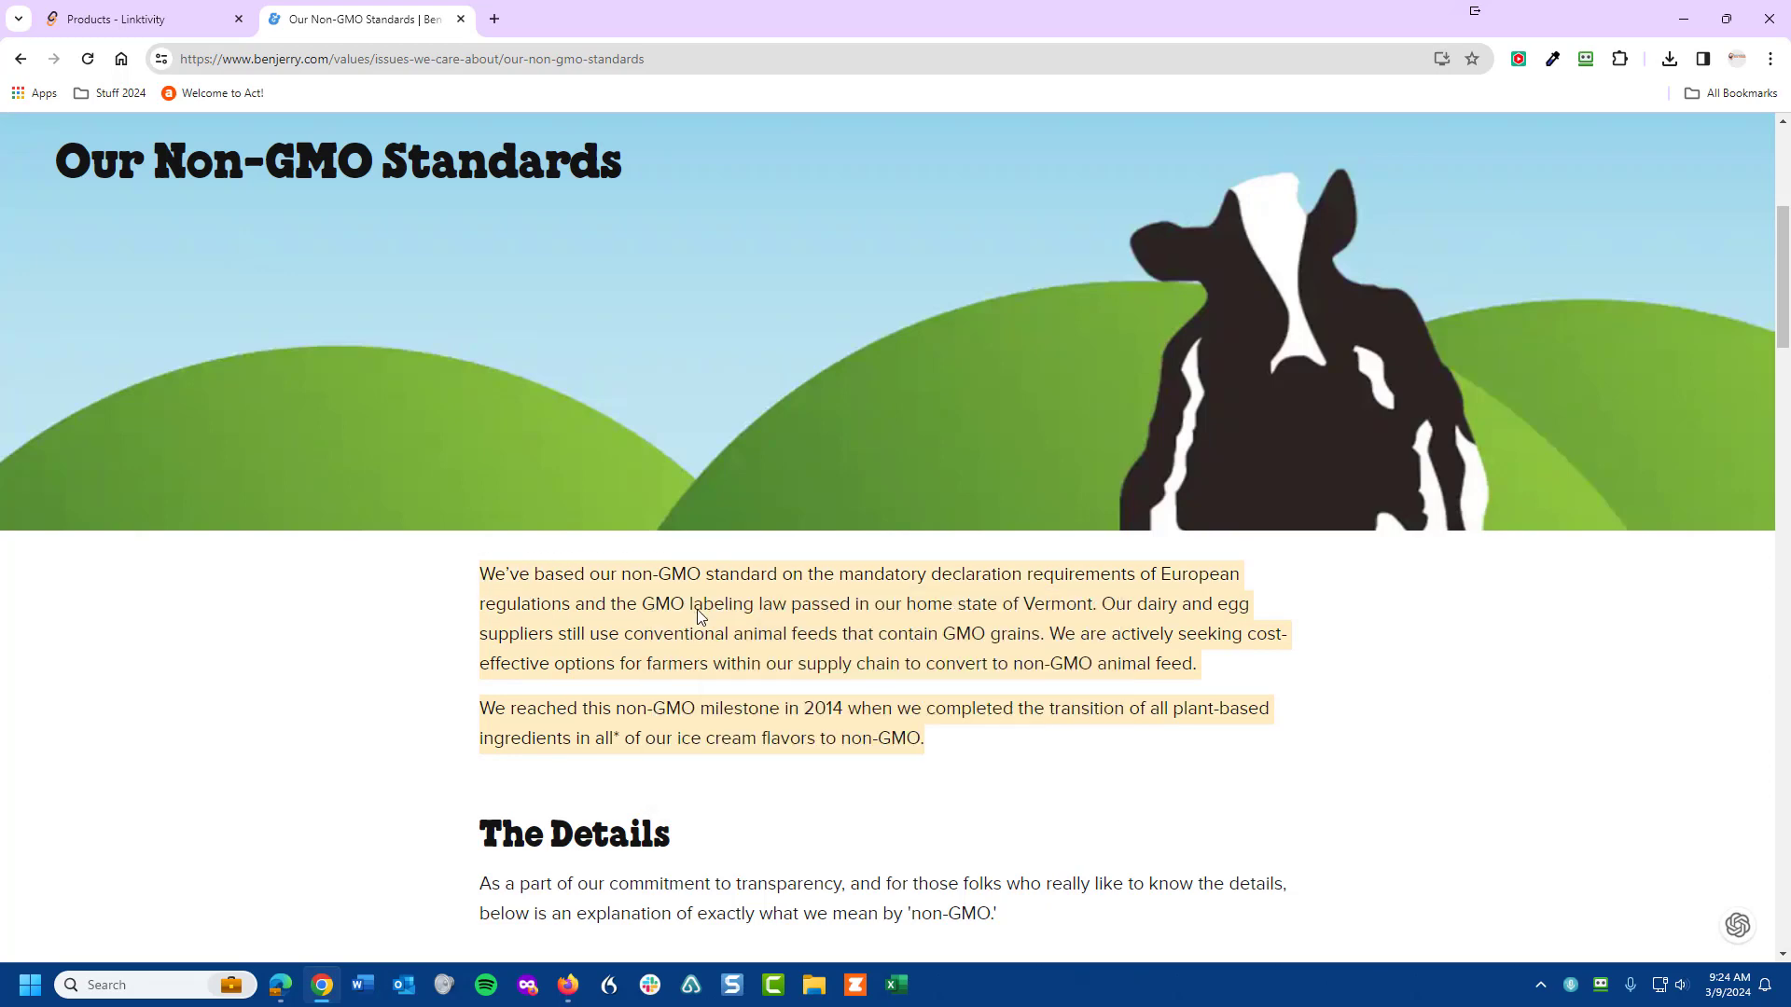
pyautogui.click(151, 20)
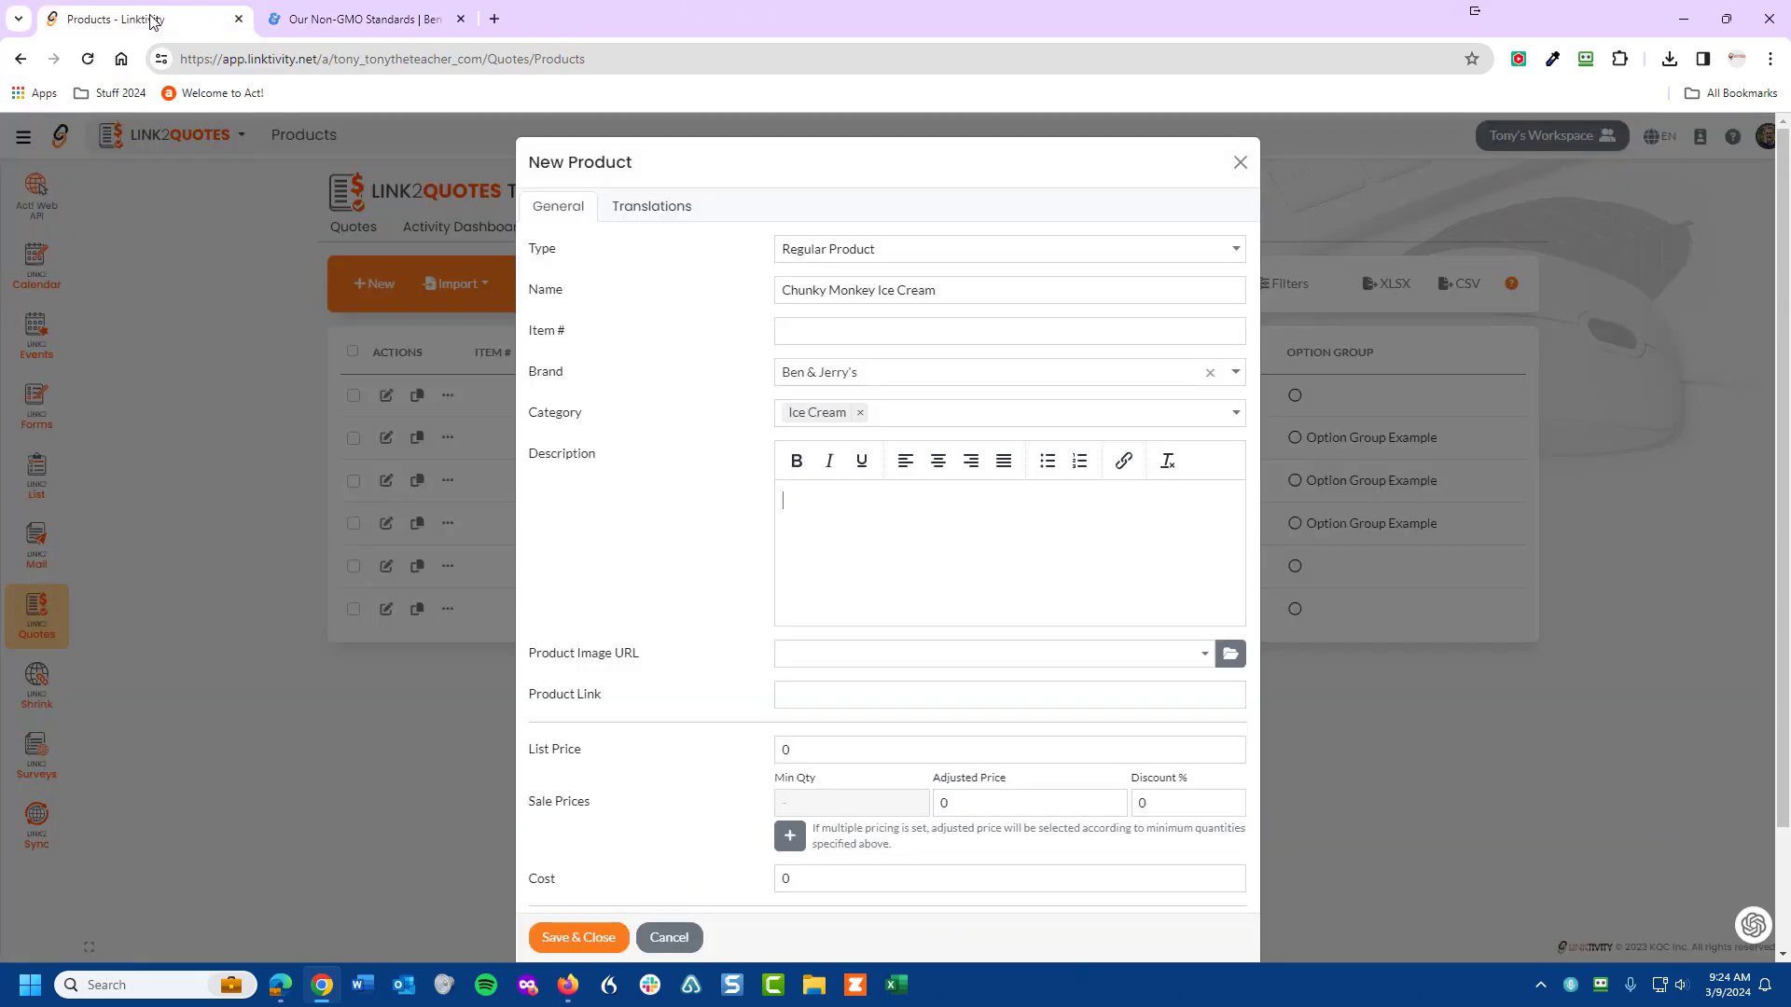
# - Paste the two non-GMO paragraphs into the product description
pyautogui.click(792, 503)
pyautogui.hotkey('ctrl', 'v')
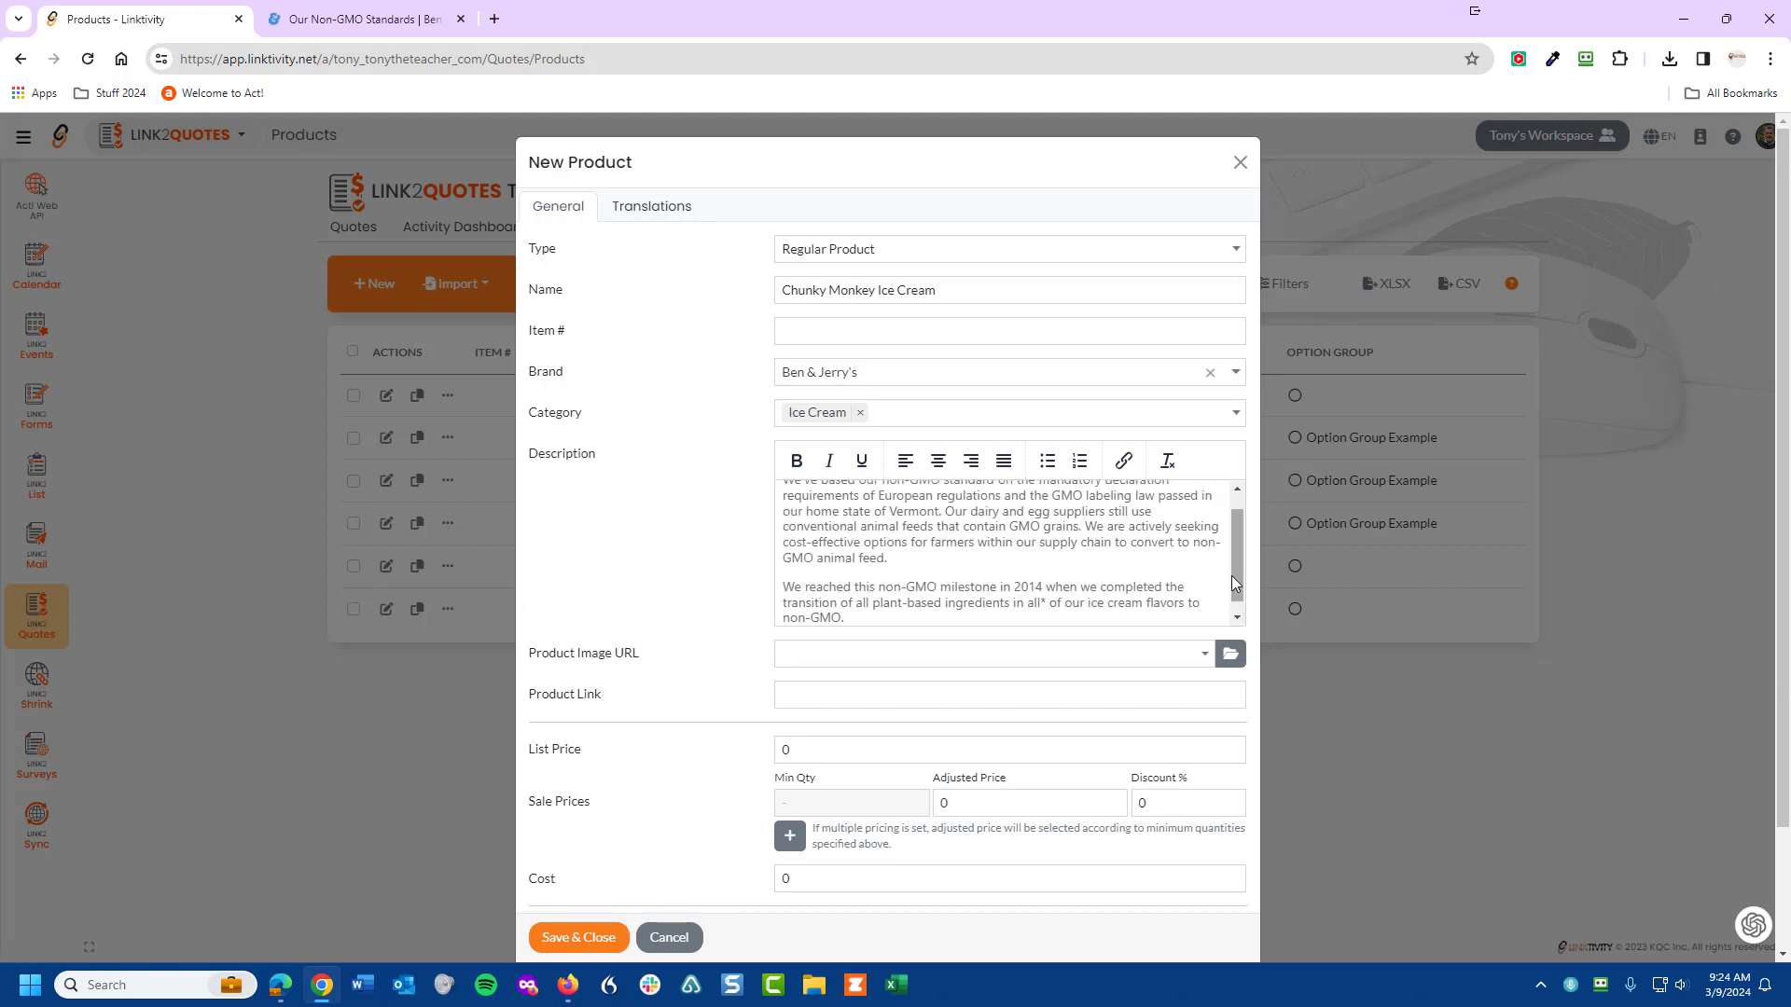
pyautogui.moveTo(1231, 574); pyautogui.dragTo(1228, 491)
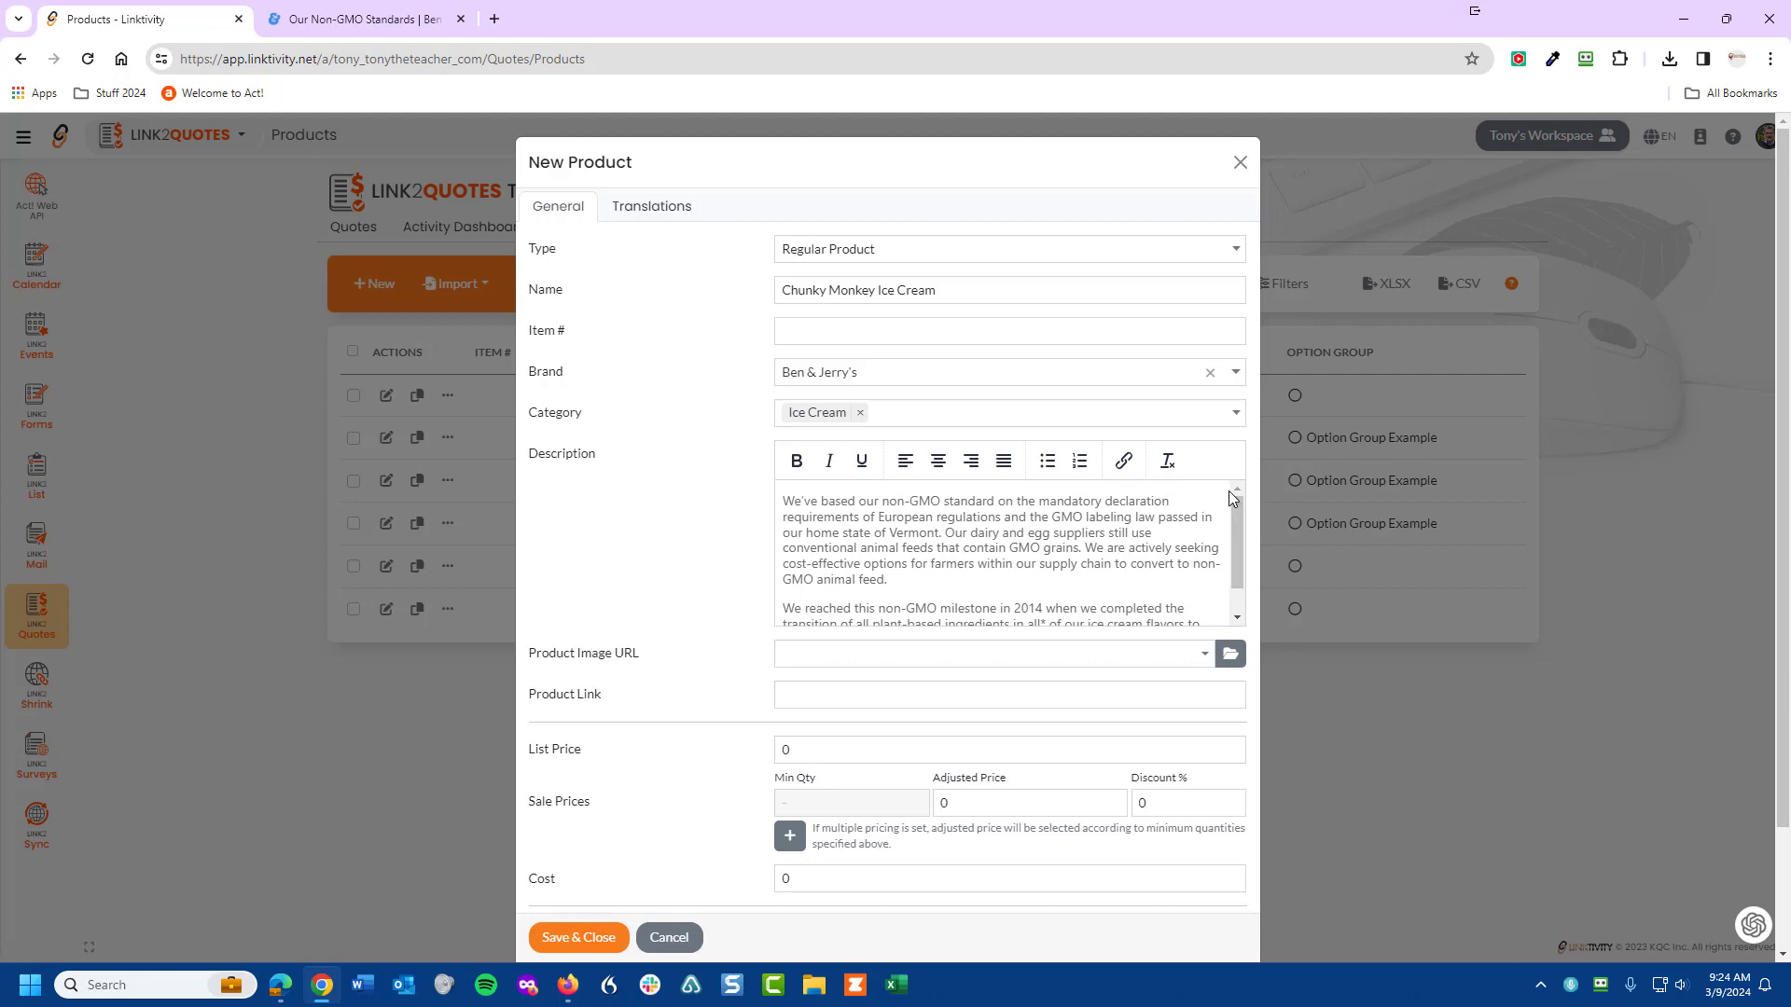
pyautogui.click(822, 651)
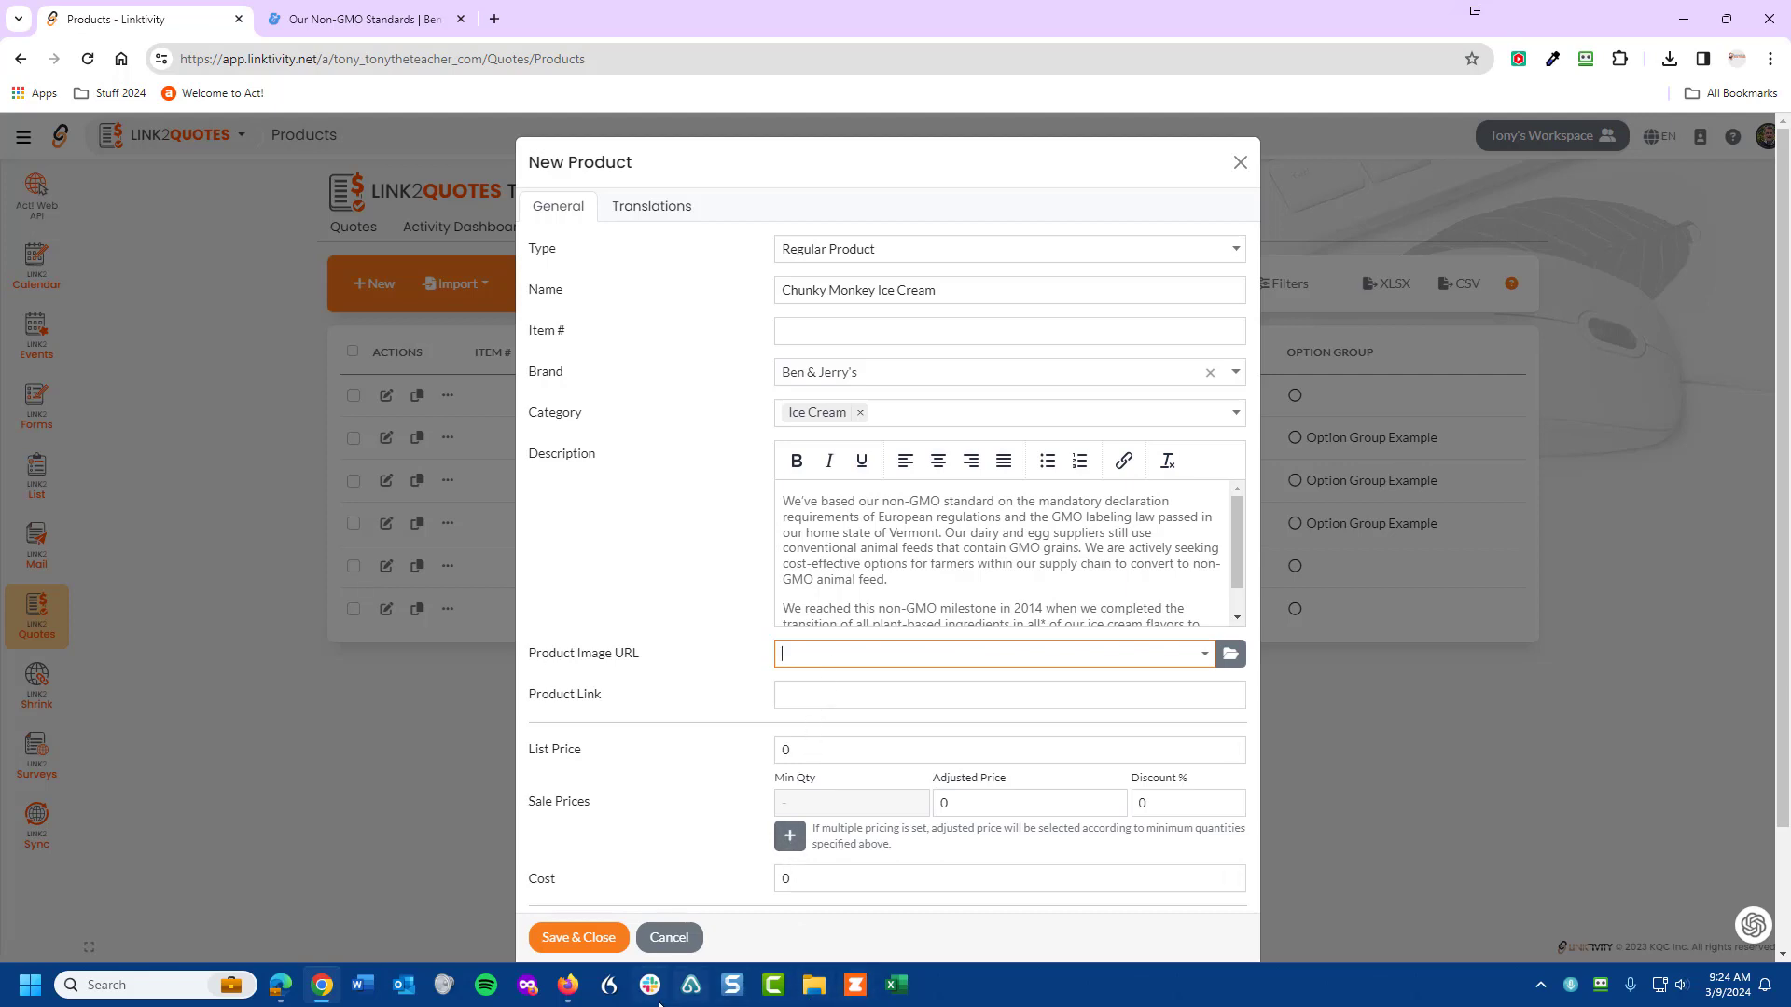
pyautogui.click(364, 15)
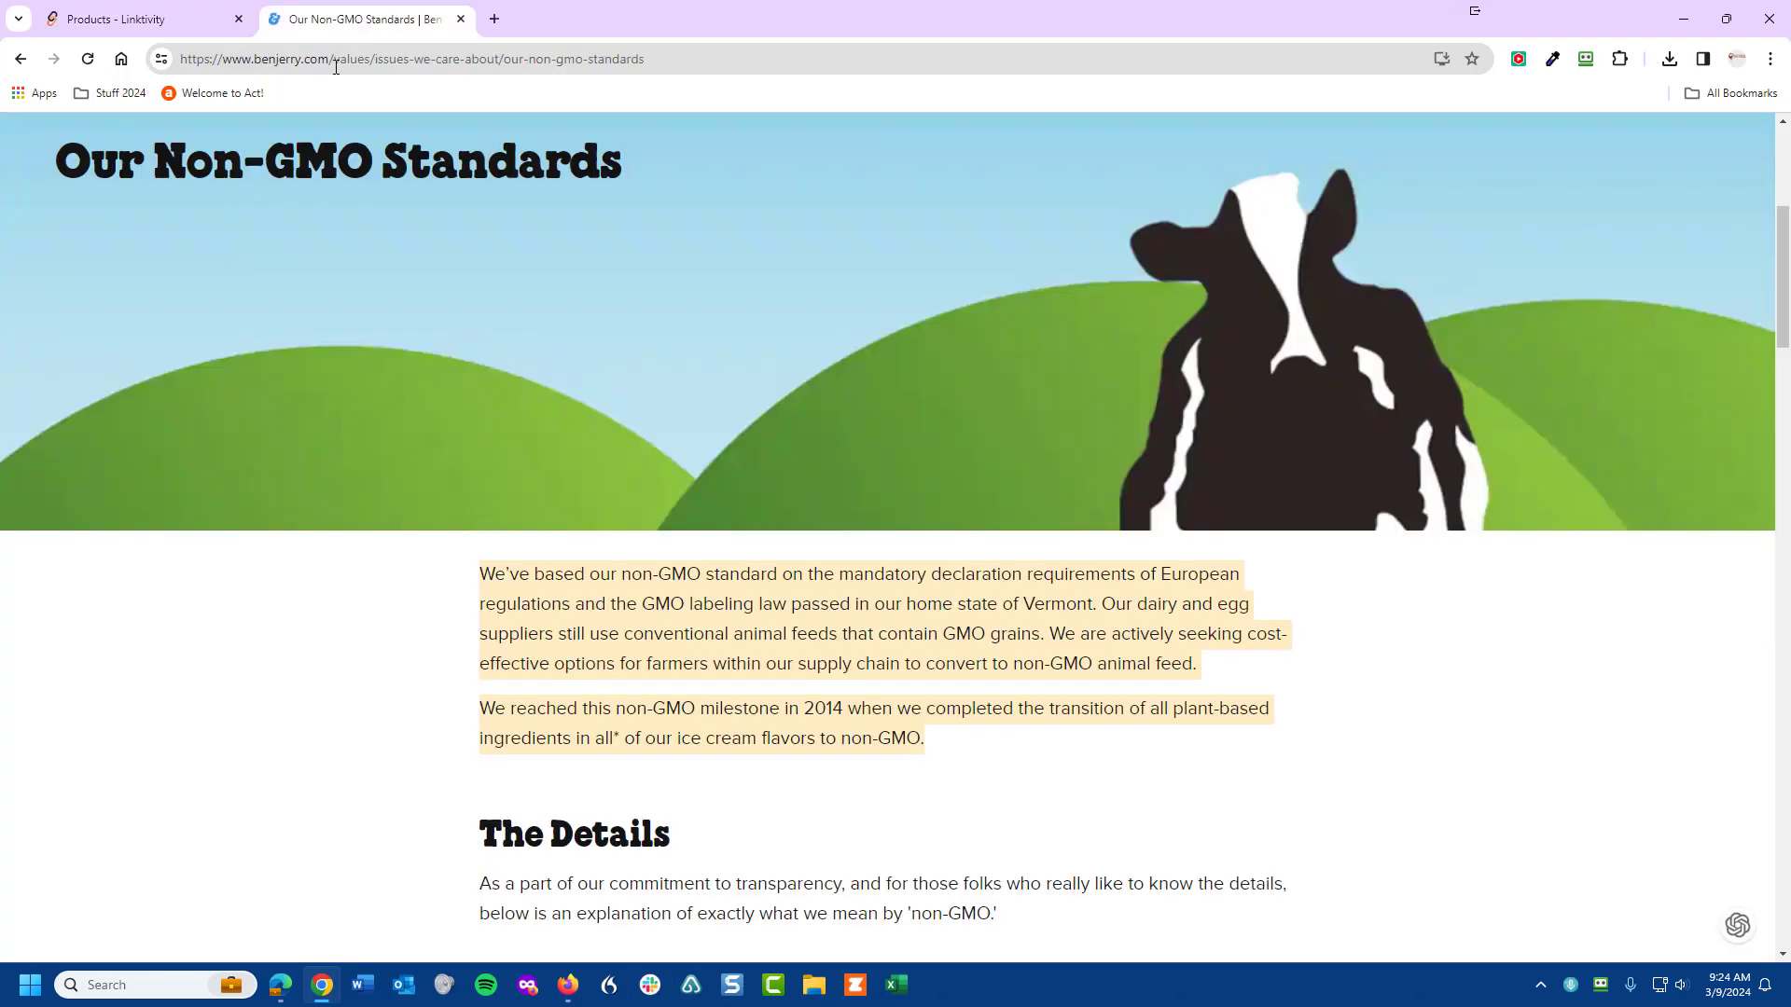
# - Copy the Chunky Monkey ice cream image address from the Ben & Jerry's pint page
pyautogui.click(21, 58)
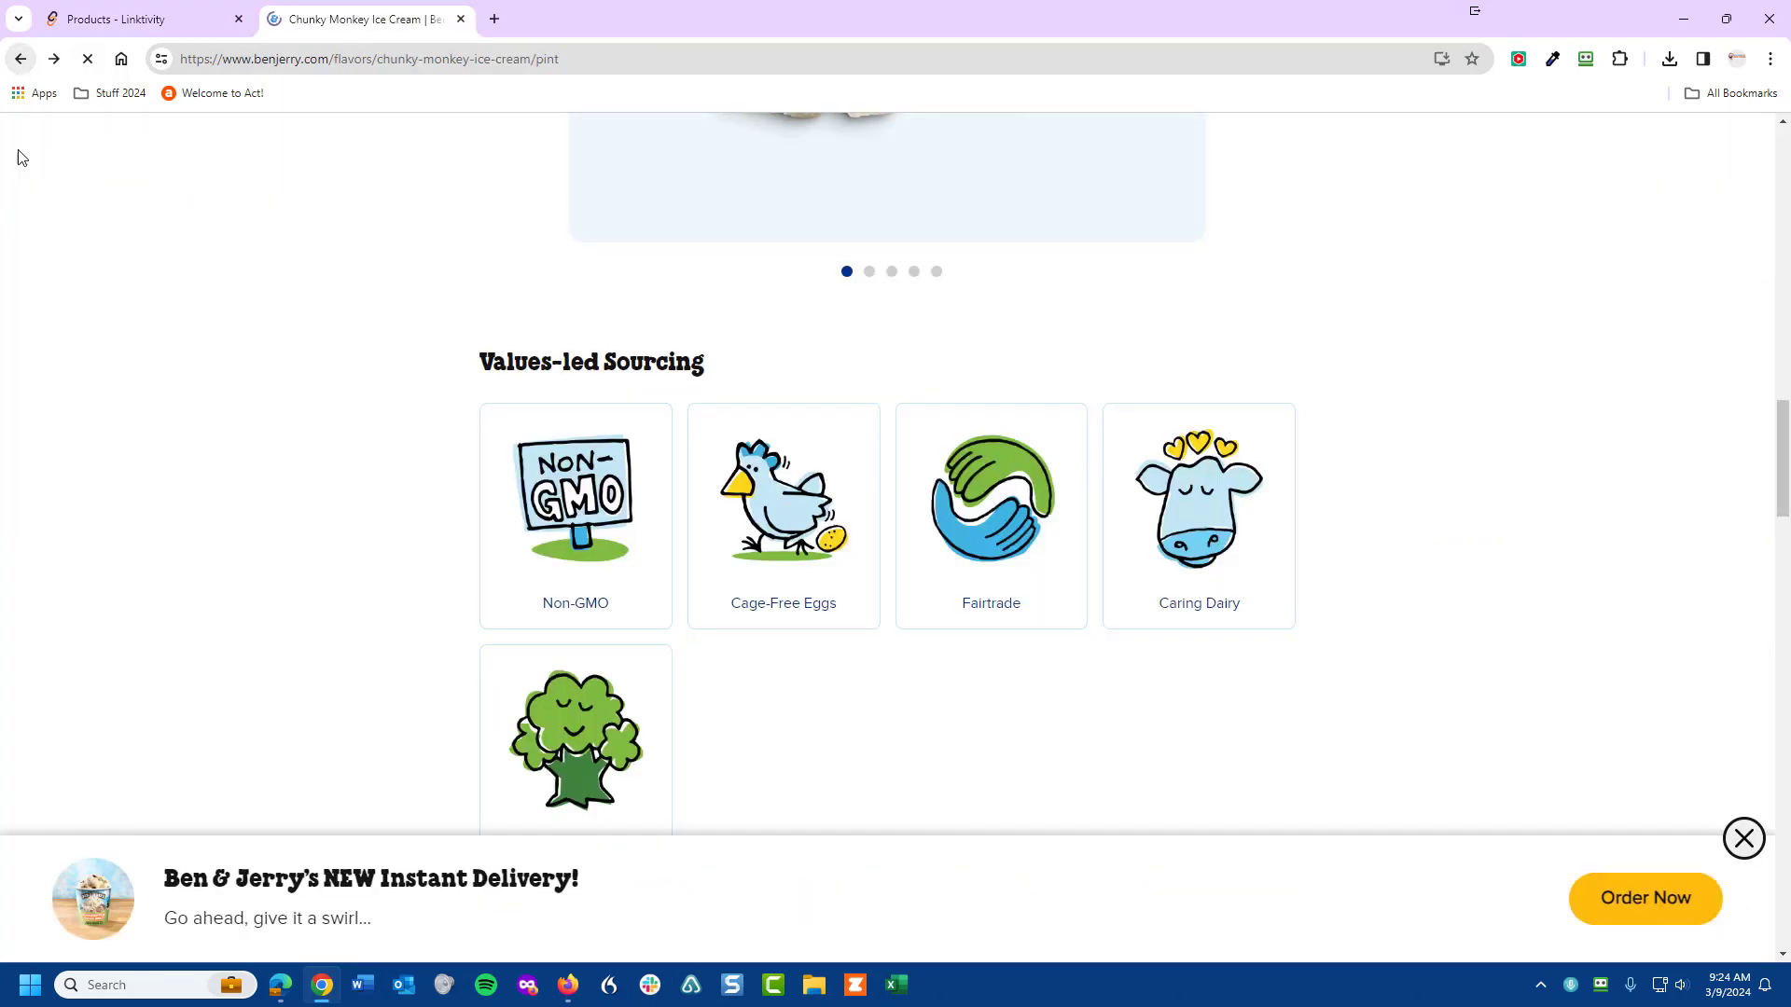
pyautogui.rightClick(87, 906)
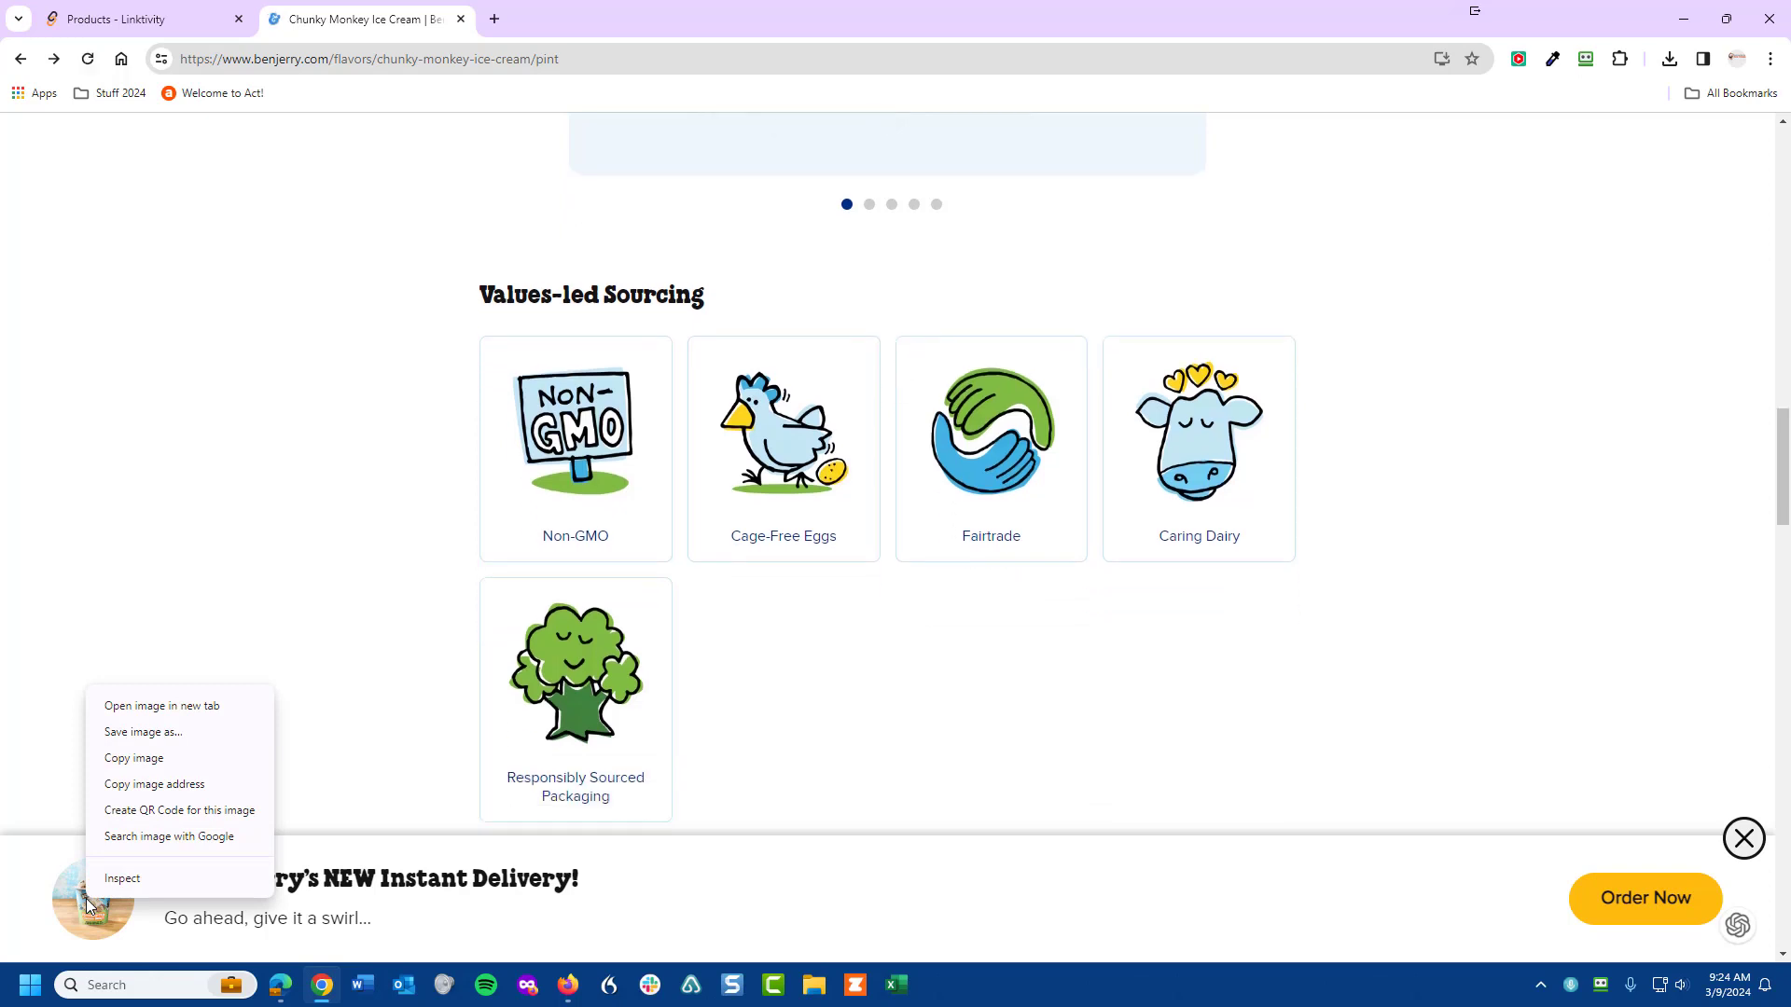
pyautogui.click(154, 786)
pyautogui.click(135, 21)
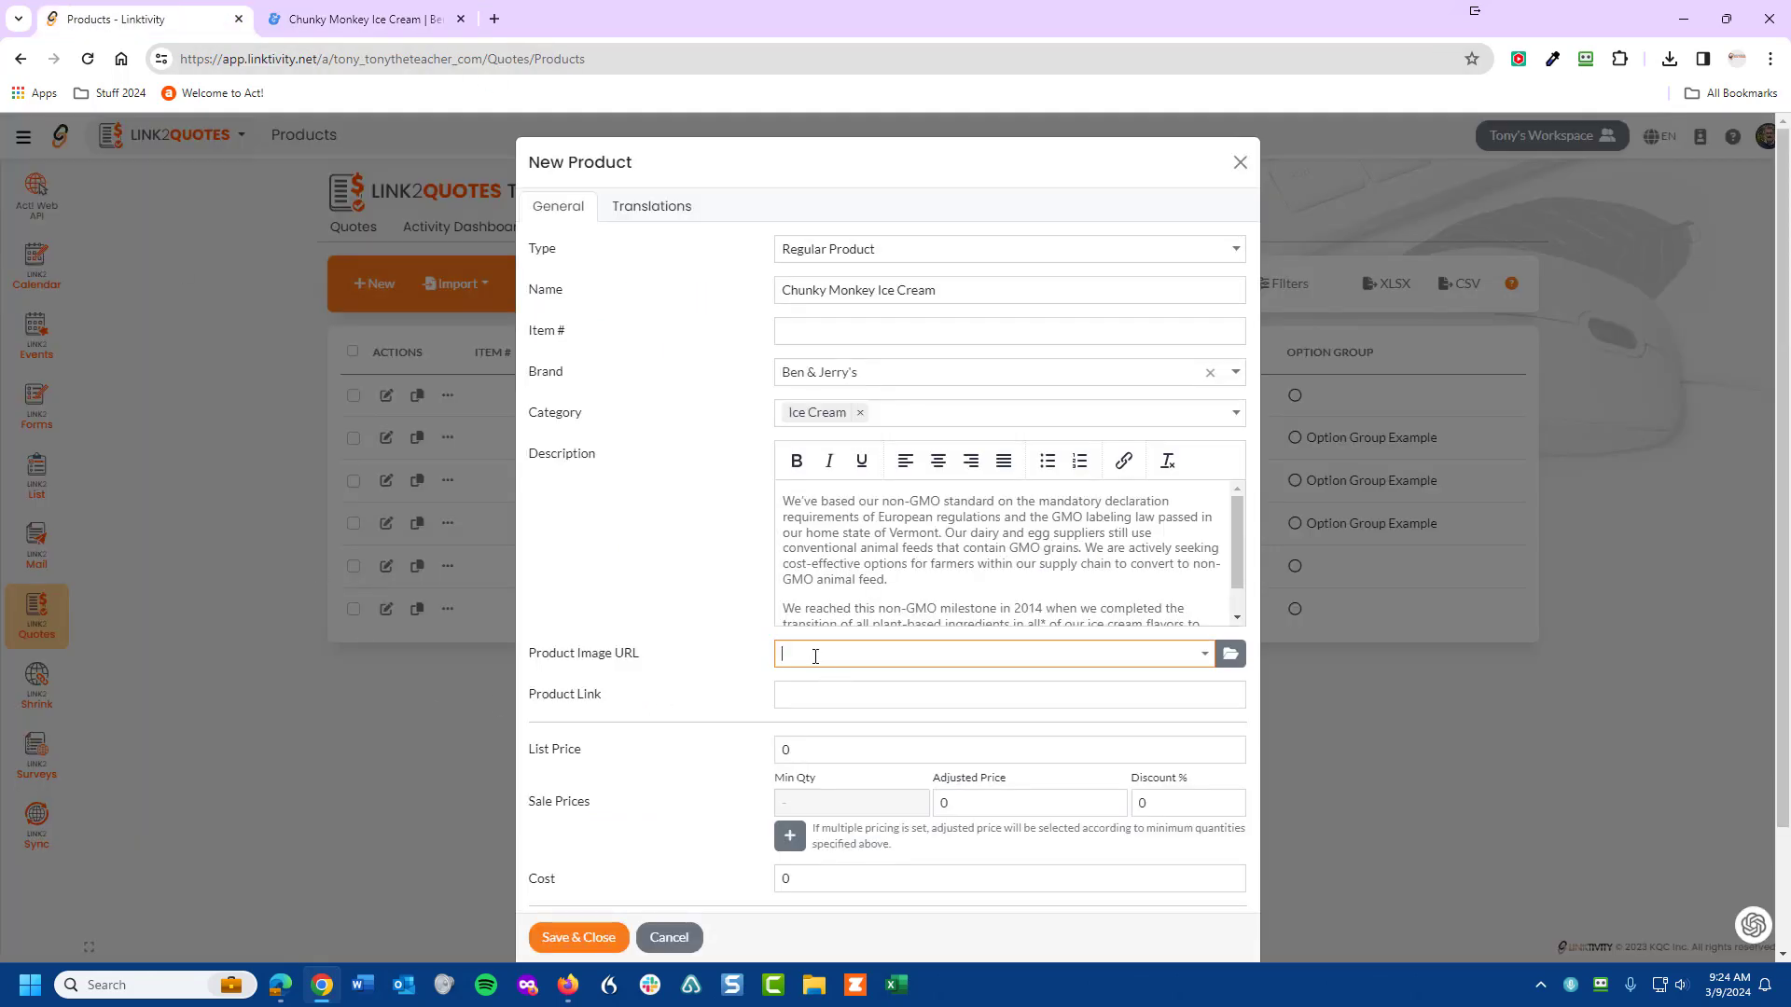
# - Fill Product Image URL with the image address and Product Link with the Chunky Monkey page address
pyautogui.hotkey('ctrl', 'v')
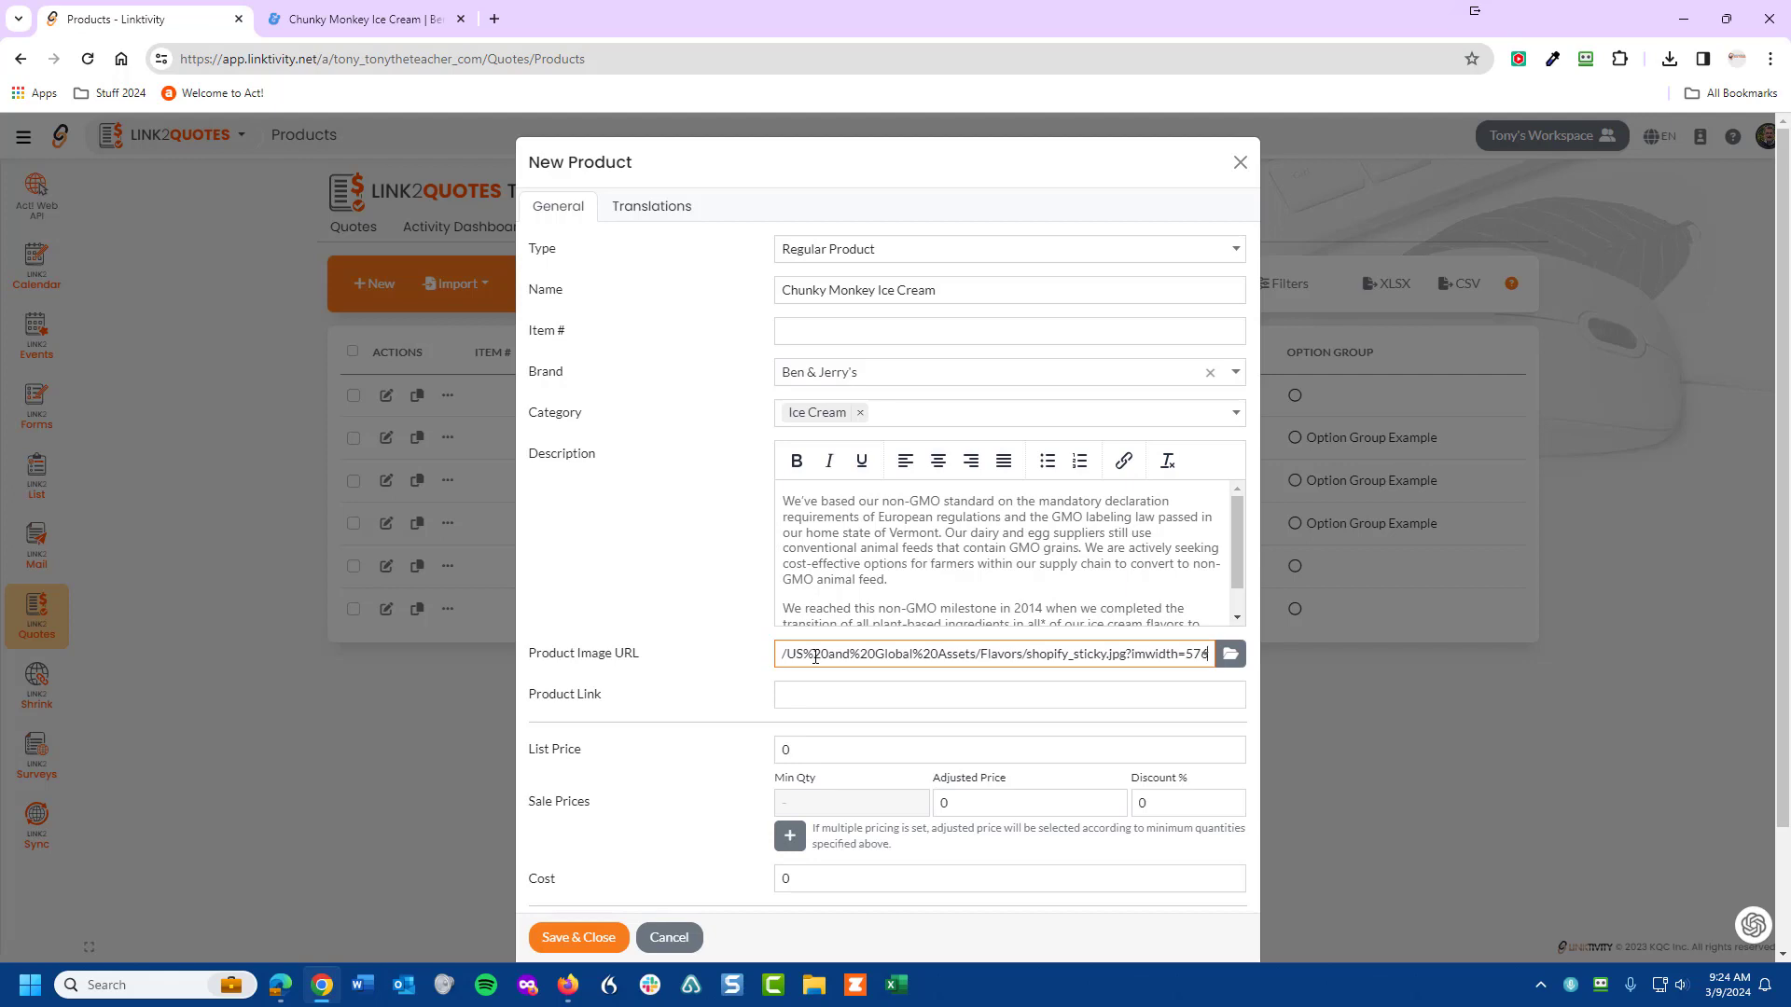
pyautogui.click(846, 688)
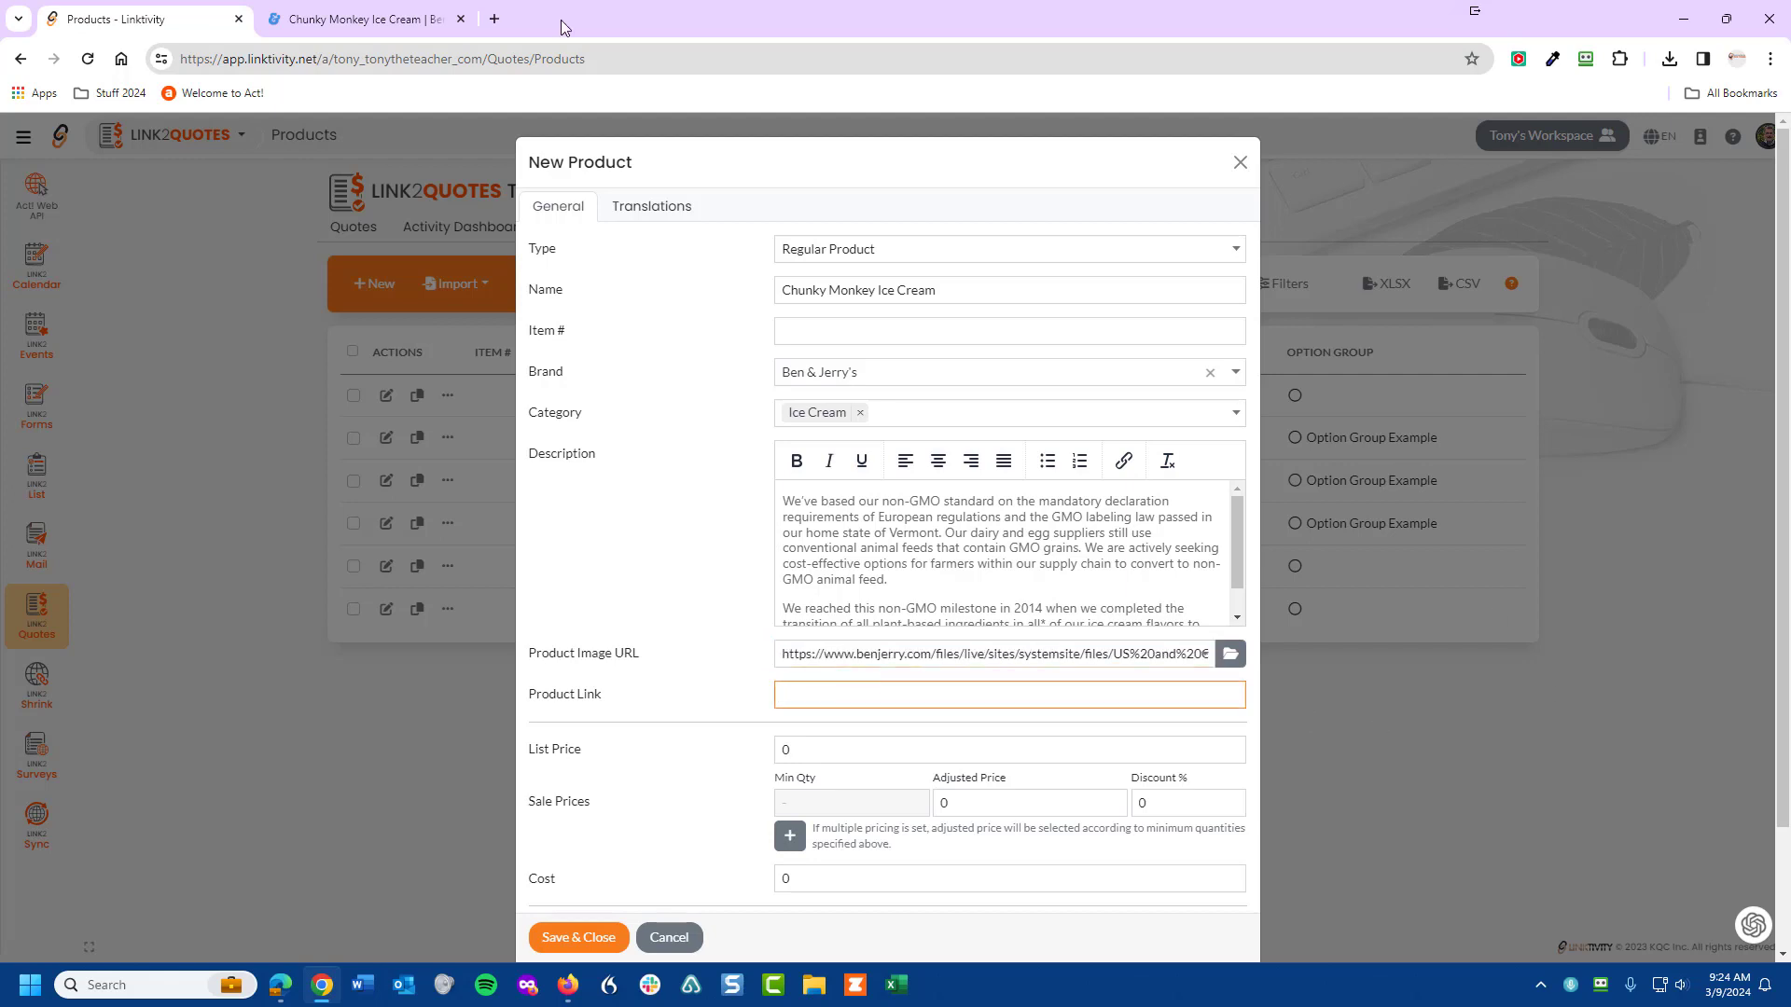
pyautogui.click(347, 28)
pyautogui.click(331, 60)
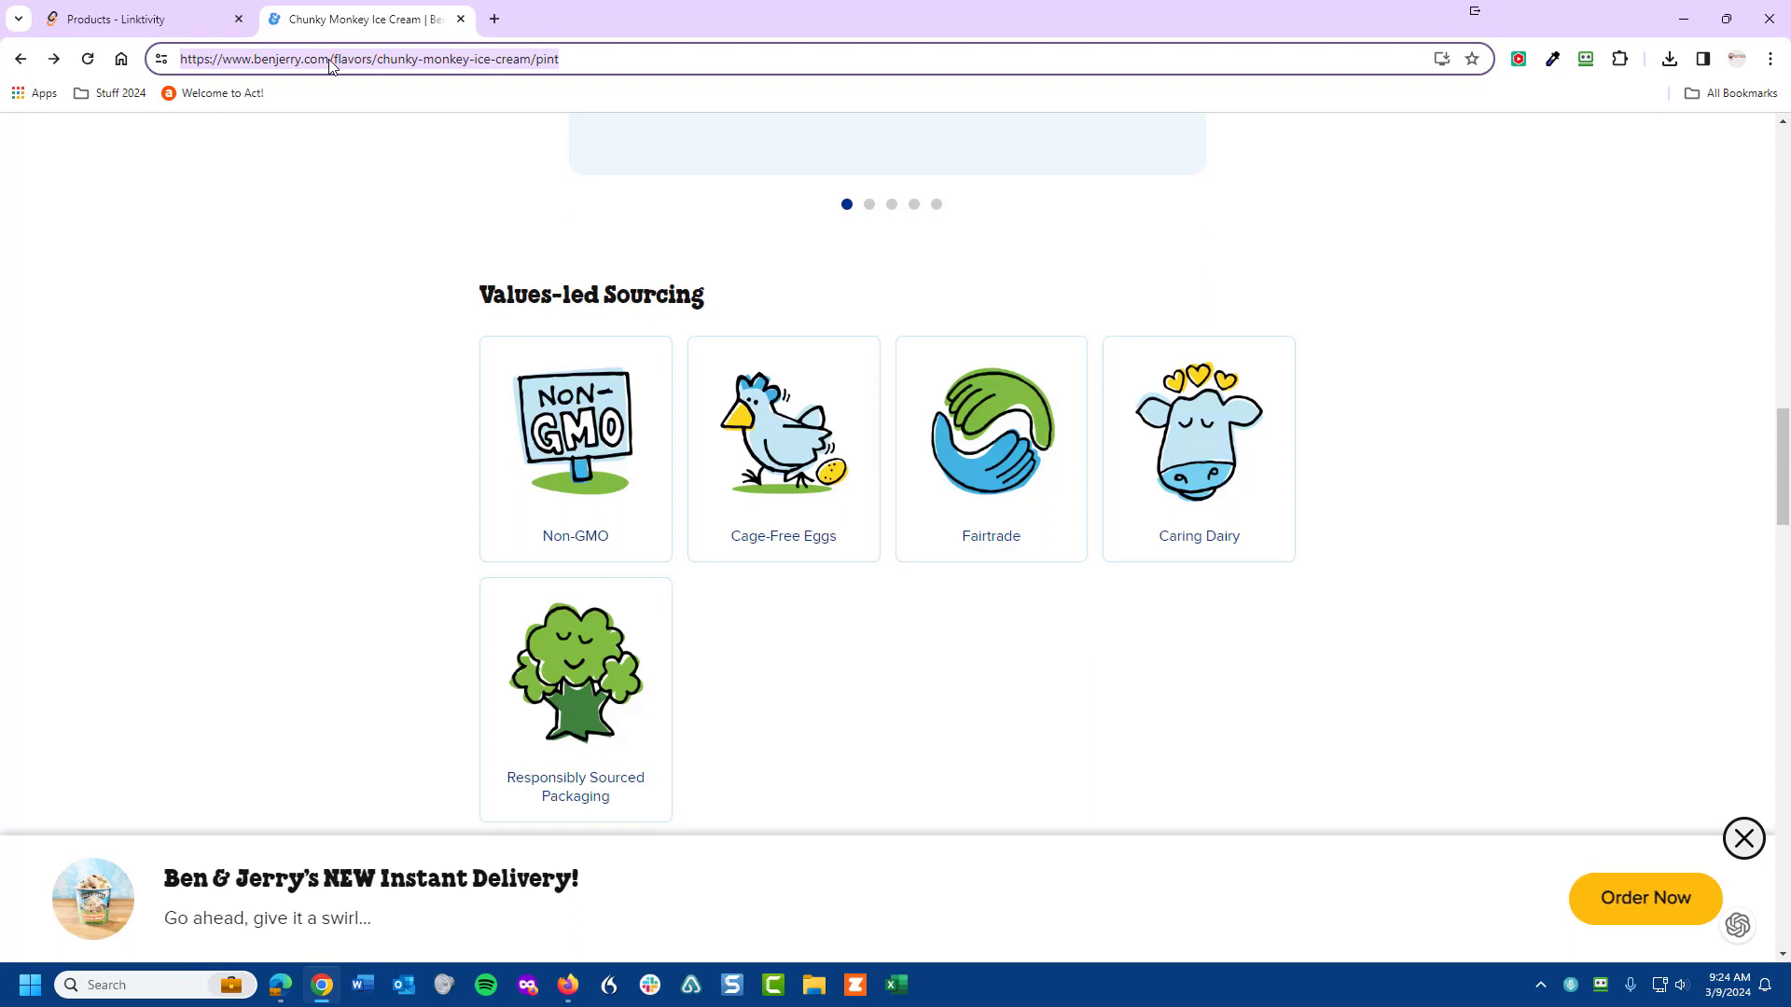
pyautogui.click(149, 20)
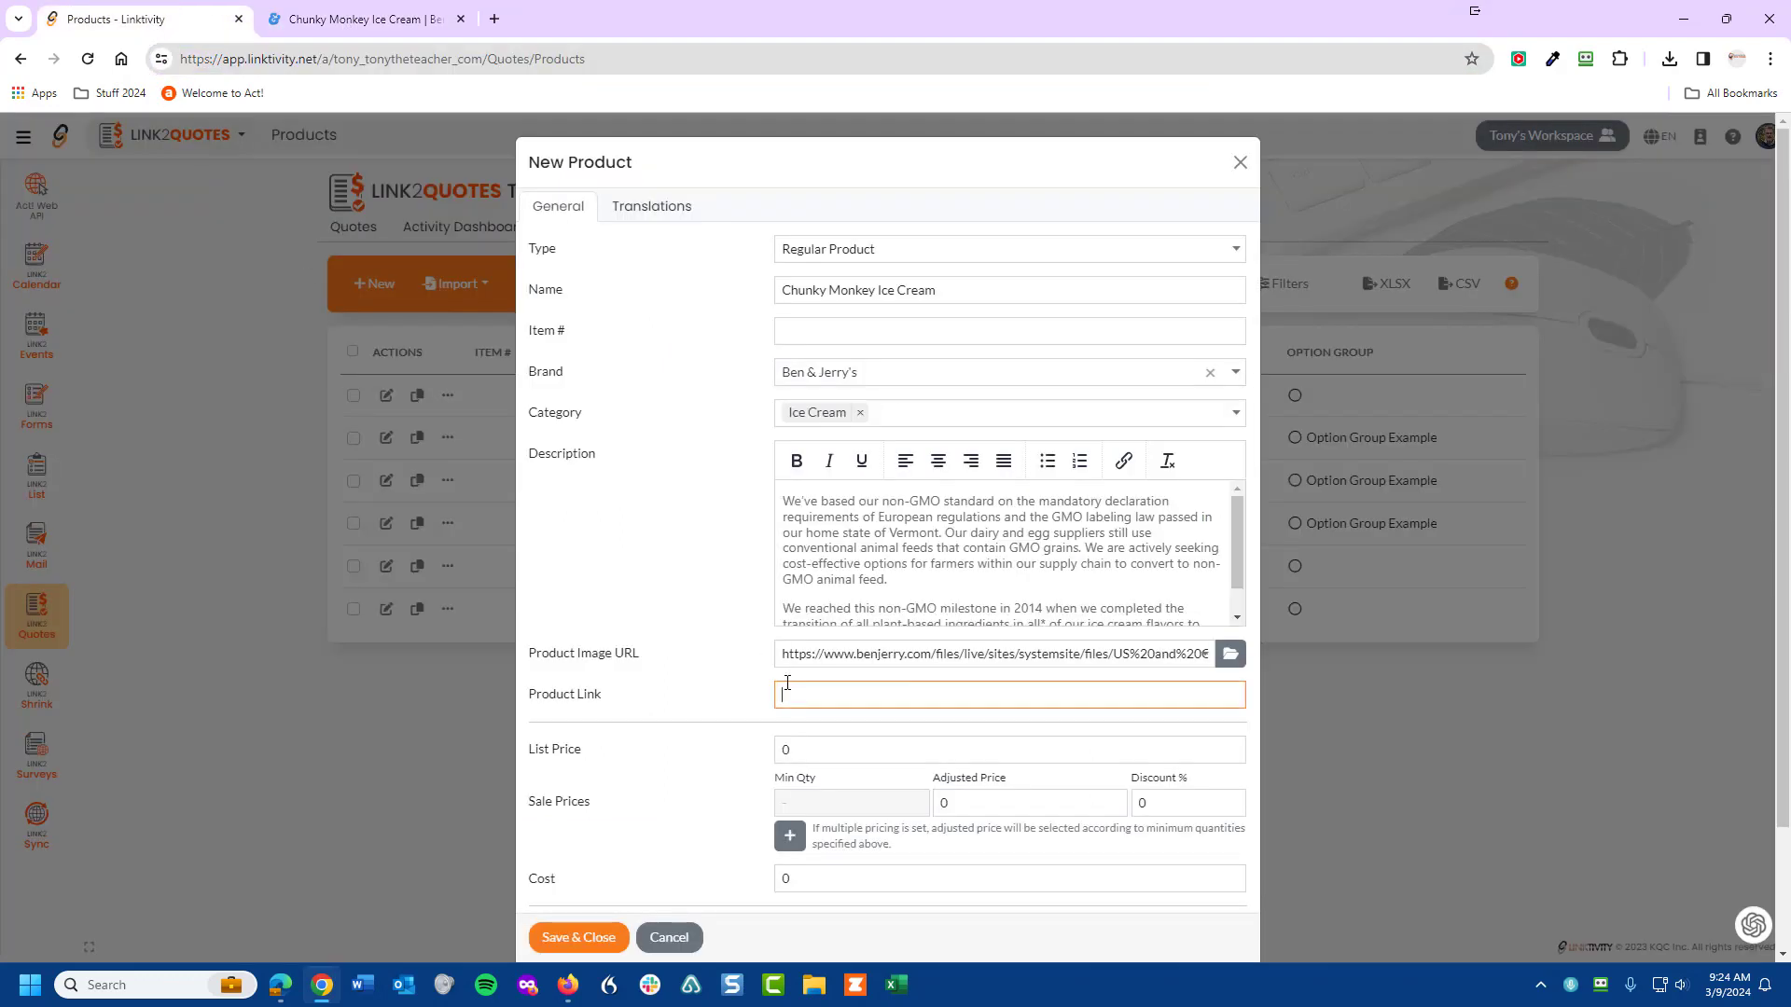
pyautogui.hotkey('ctrl', 'v')
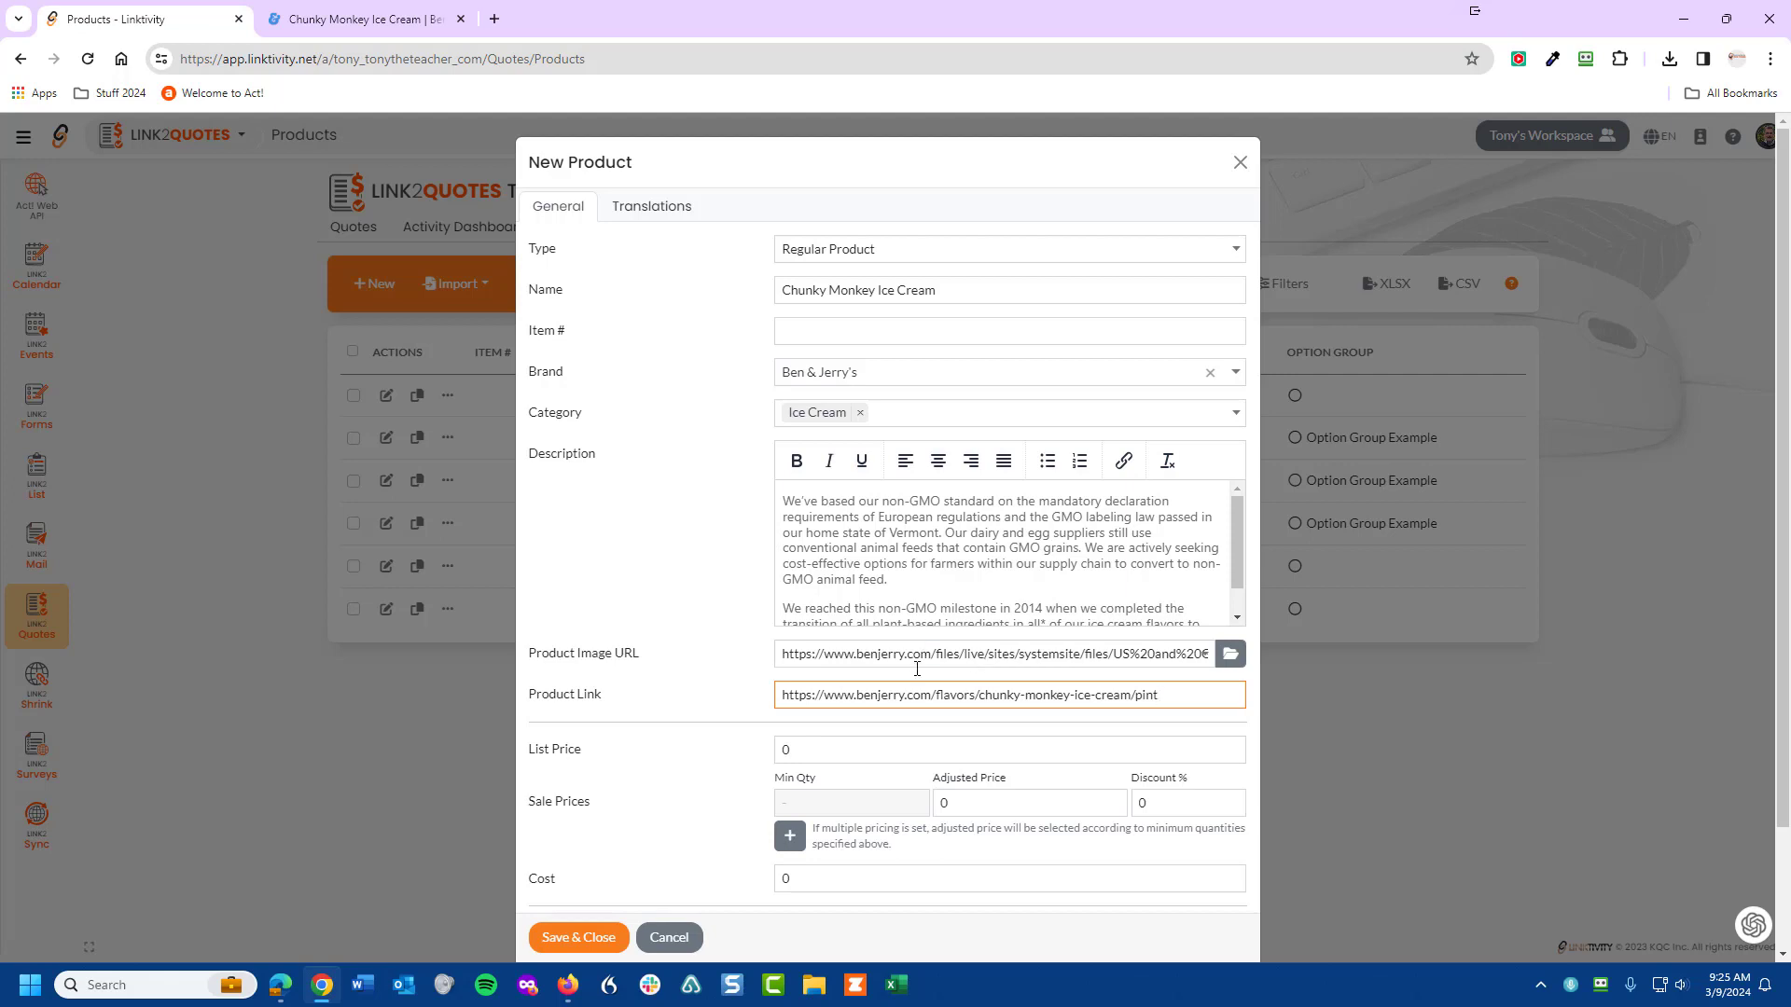
# - Set list price 6.99 and cost 2.99, mark the item optional, and save the product
pyautogui.click(788, 749)
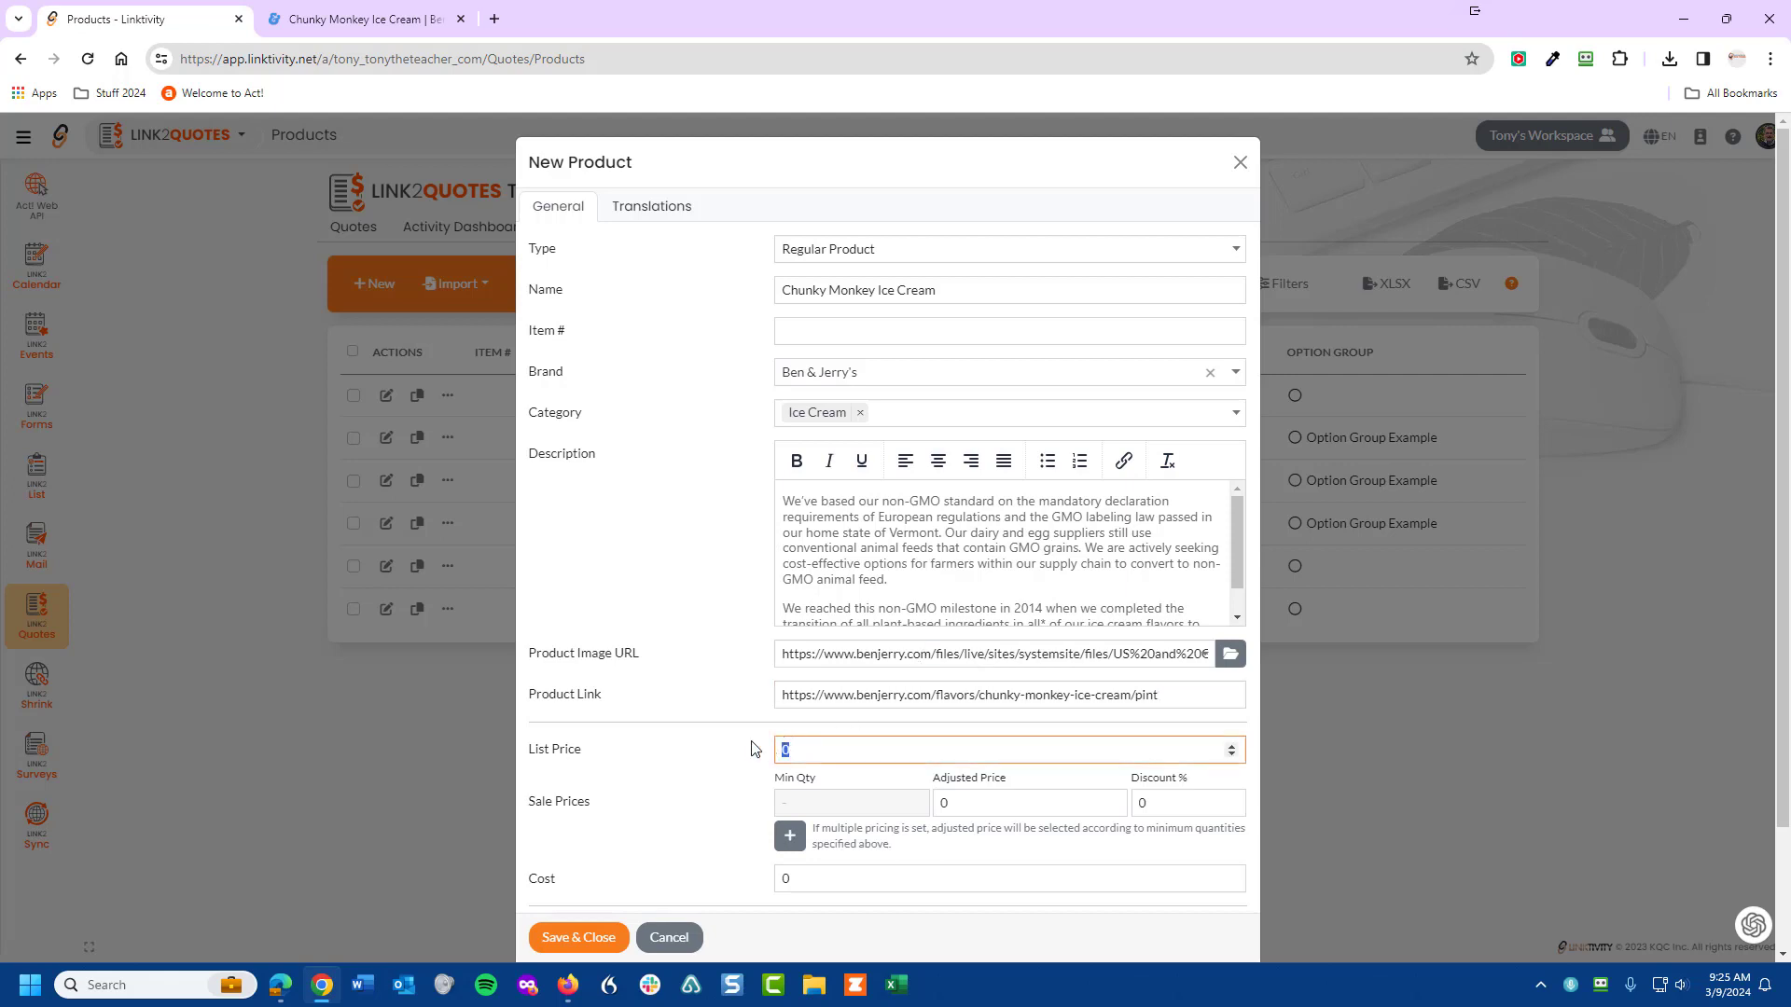
pyautogui.write('6.99')
pyautogui.press('Tab')
pyautogui.scroll(-2, 1031, 771)
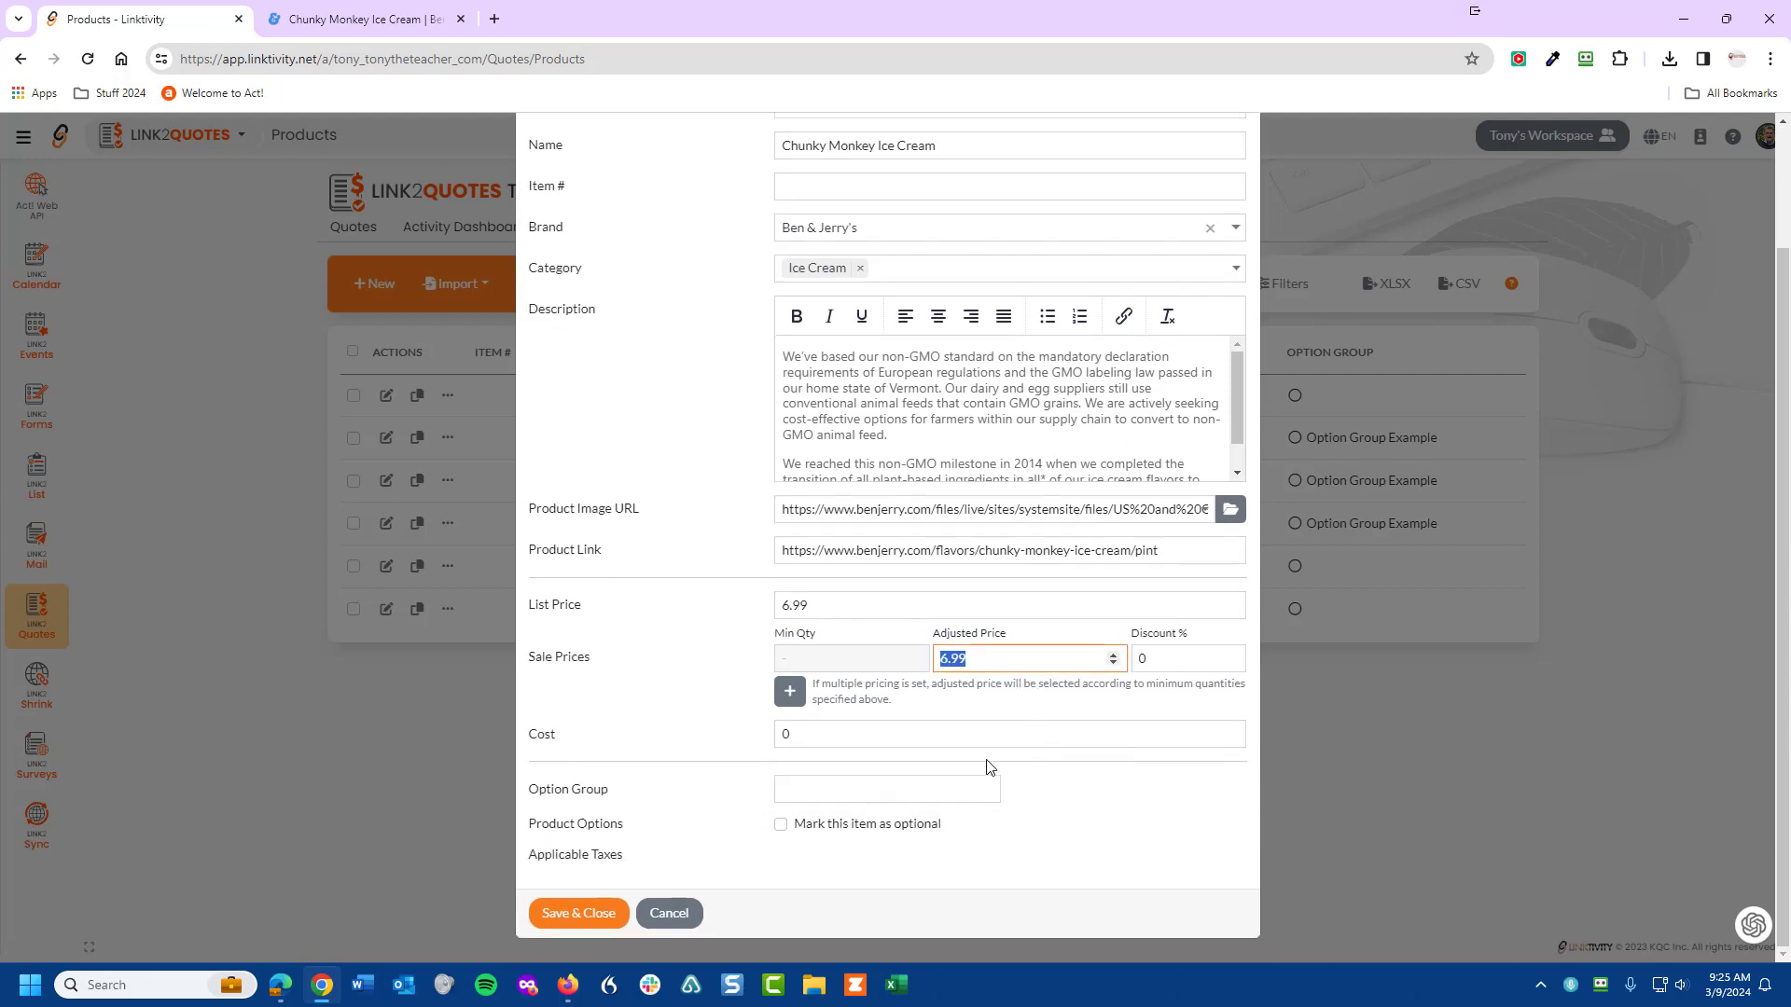
pyautogui.press('Tab')
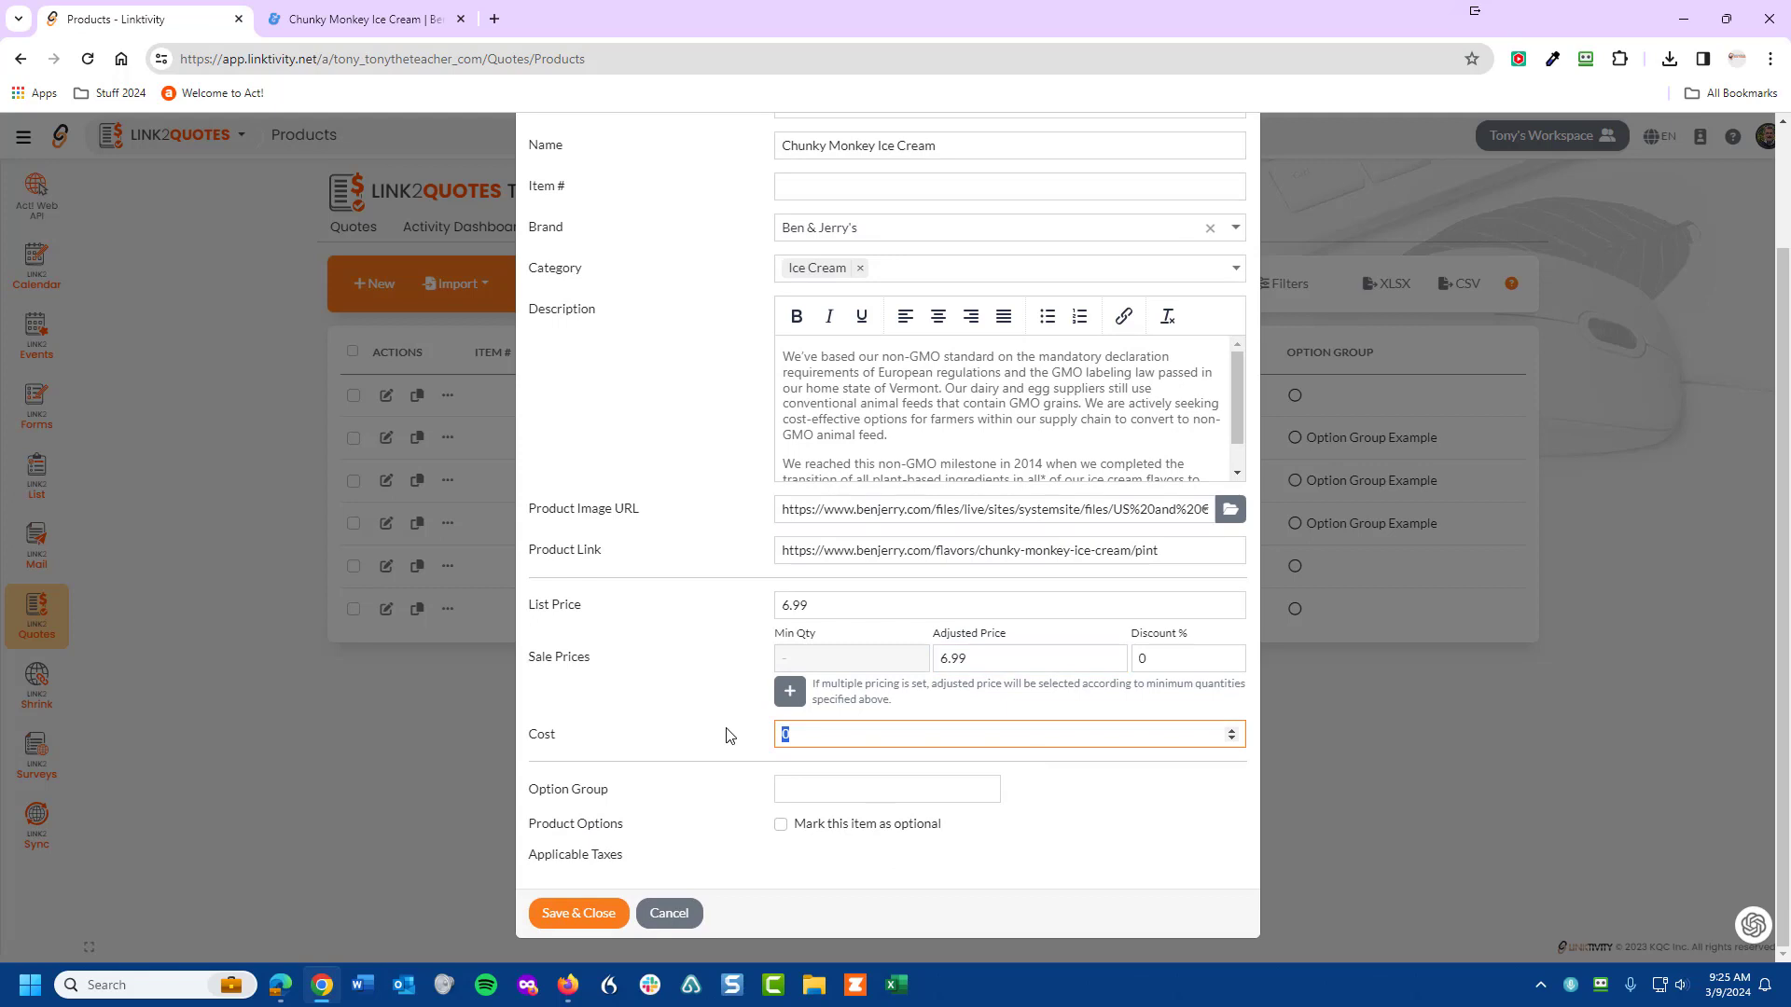
pyautogui.write('2.99')
pyautogui.press('Tab')
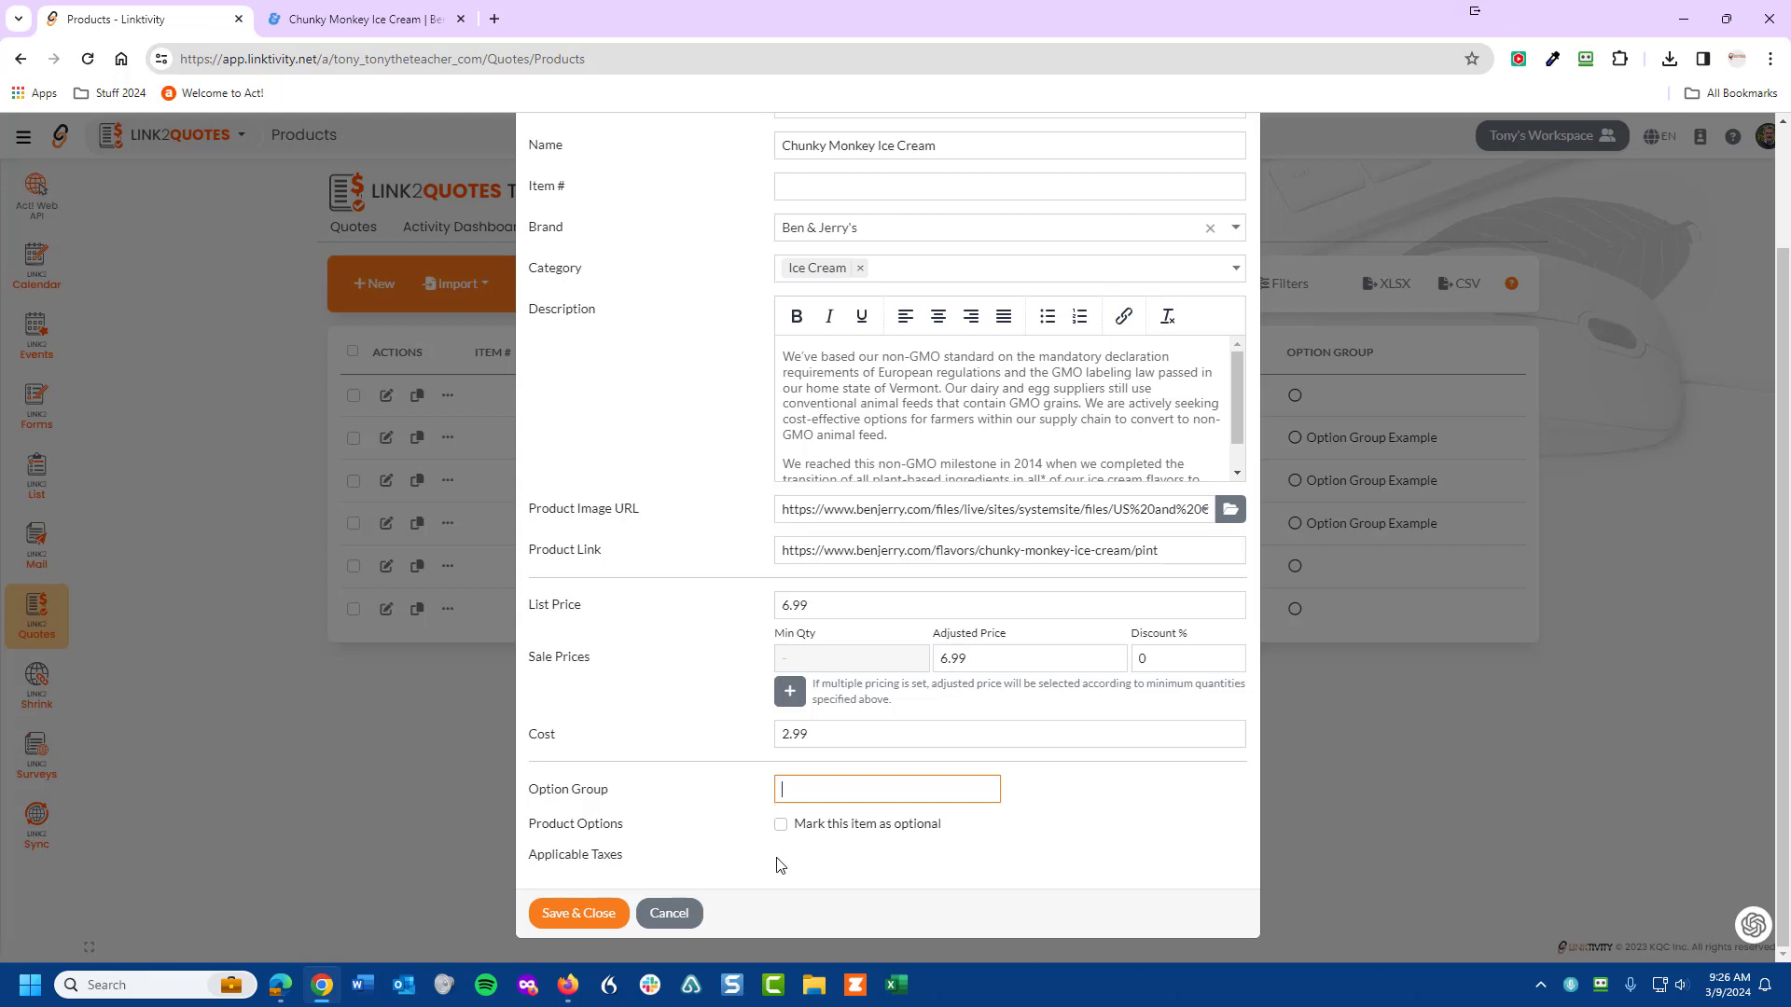
pyautogui.click(782, 827)
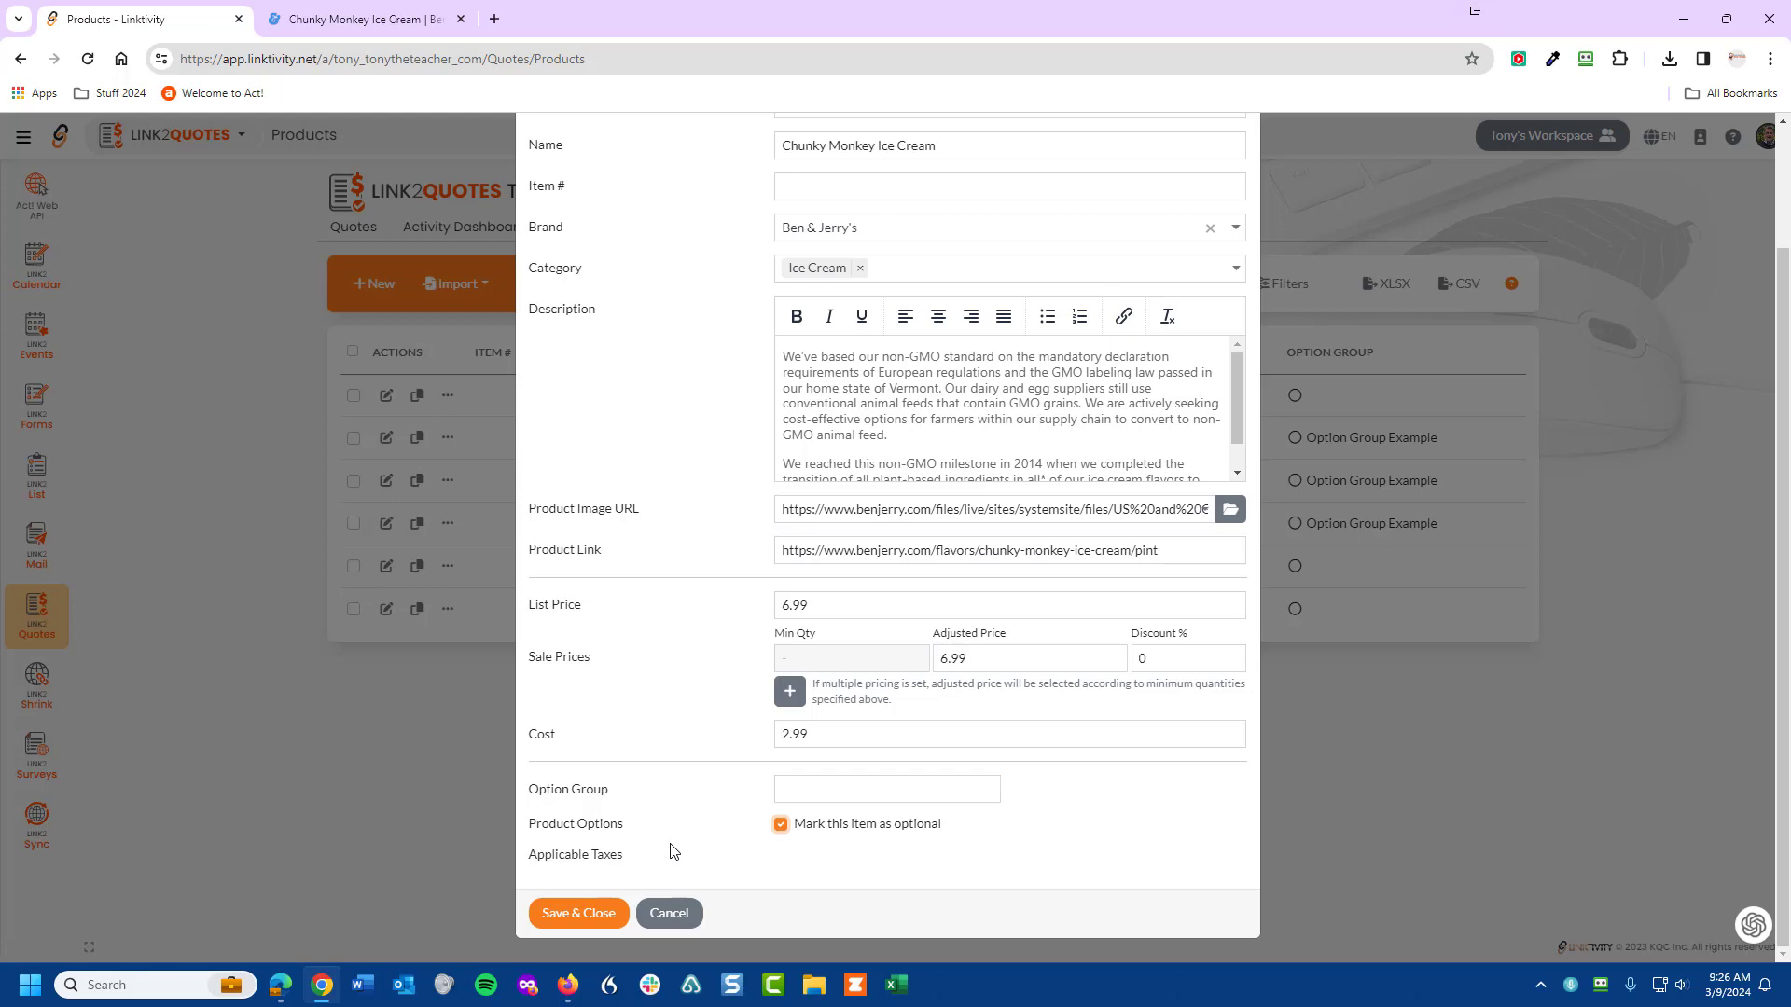
pyautogui.click(589, 916)
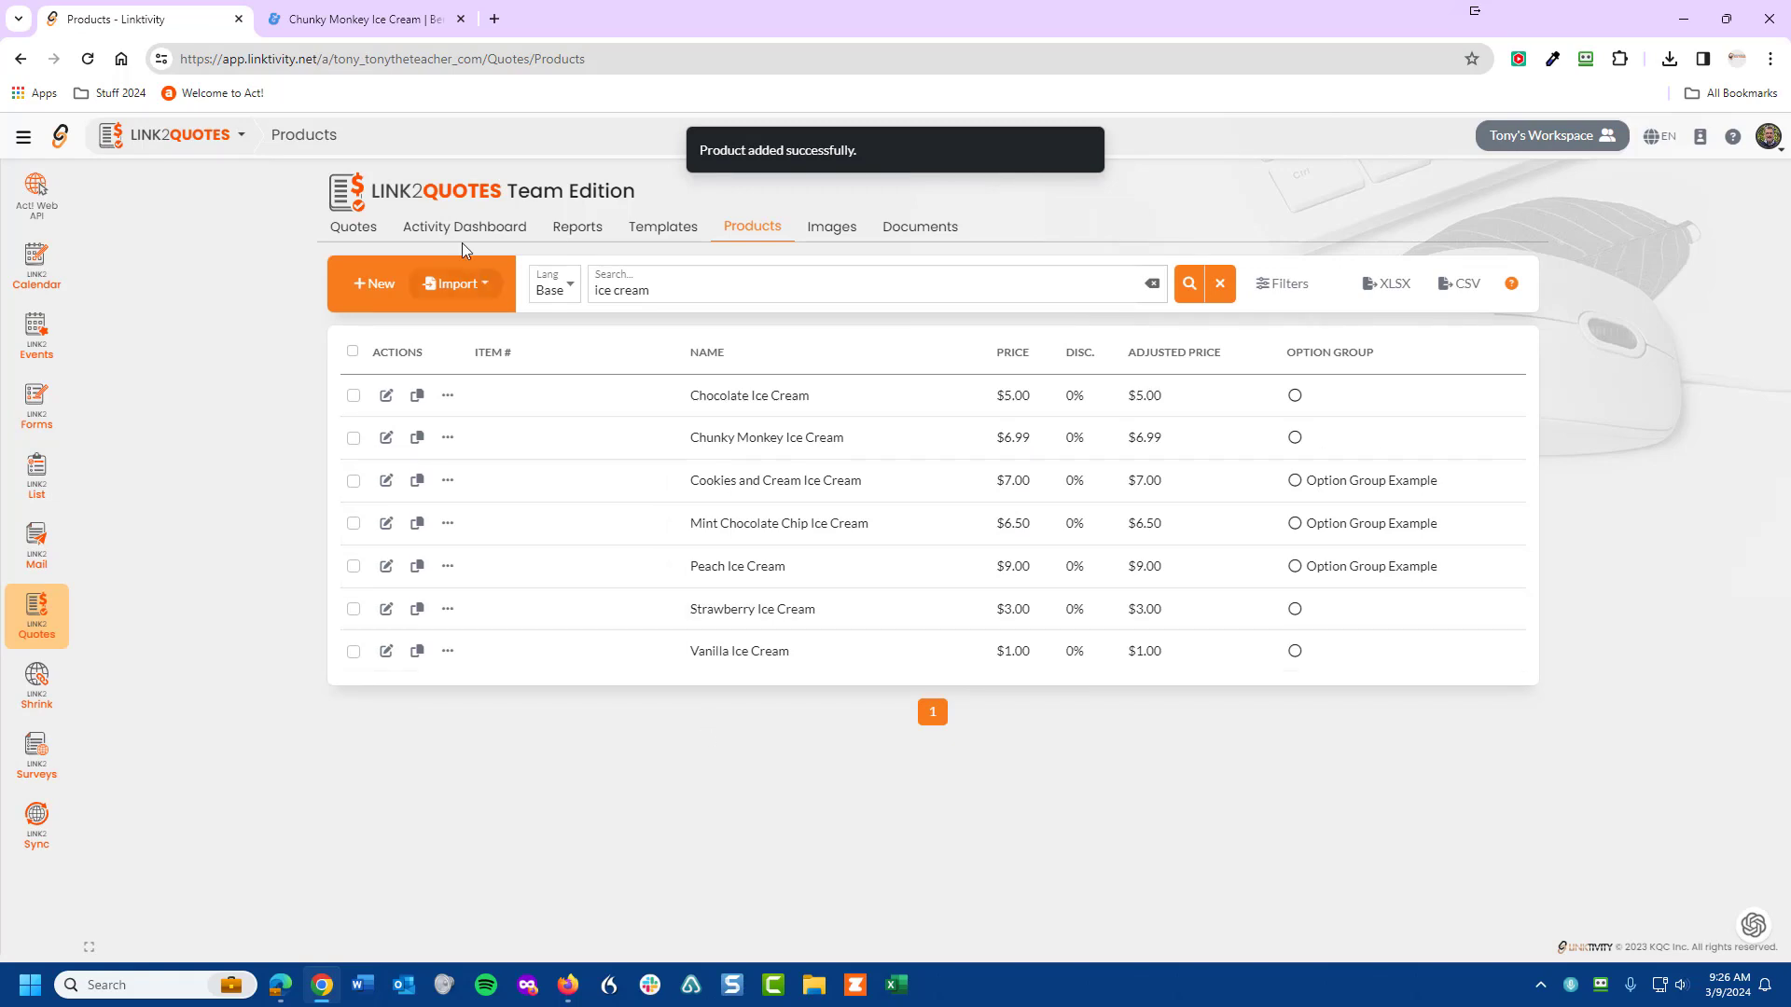
# - Create a new quote from scratch named 'Chunky Monkey 101', numbered 00254
pyautogui.click(352, 234)
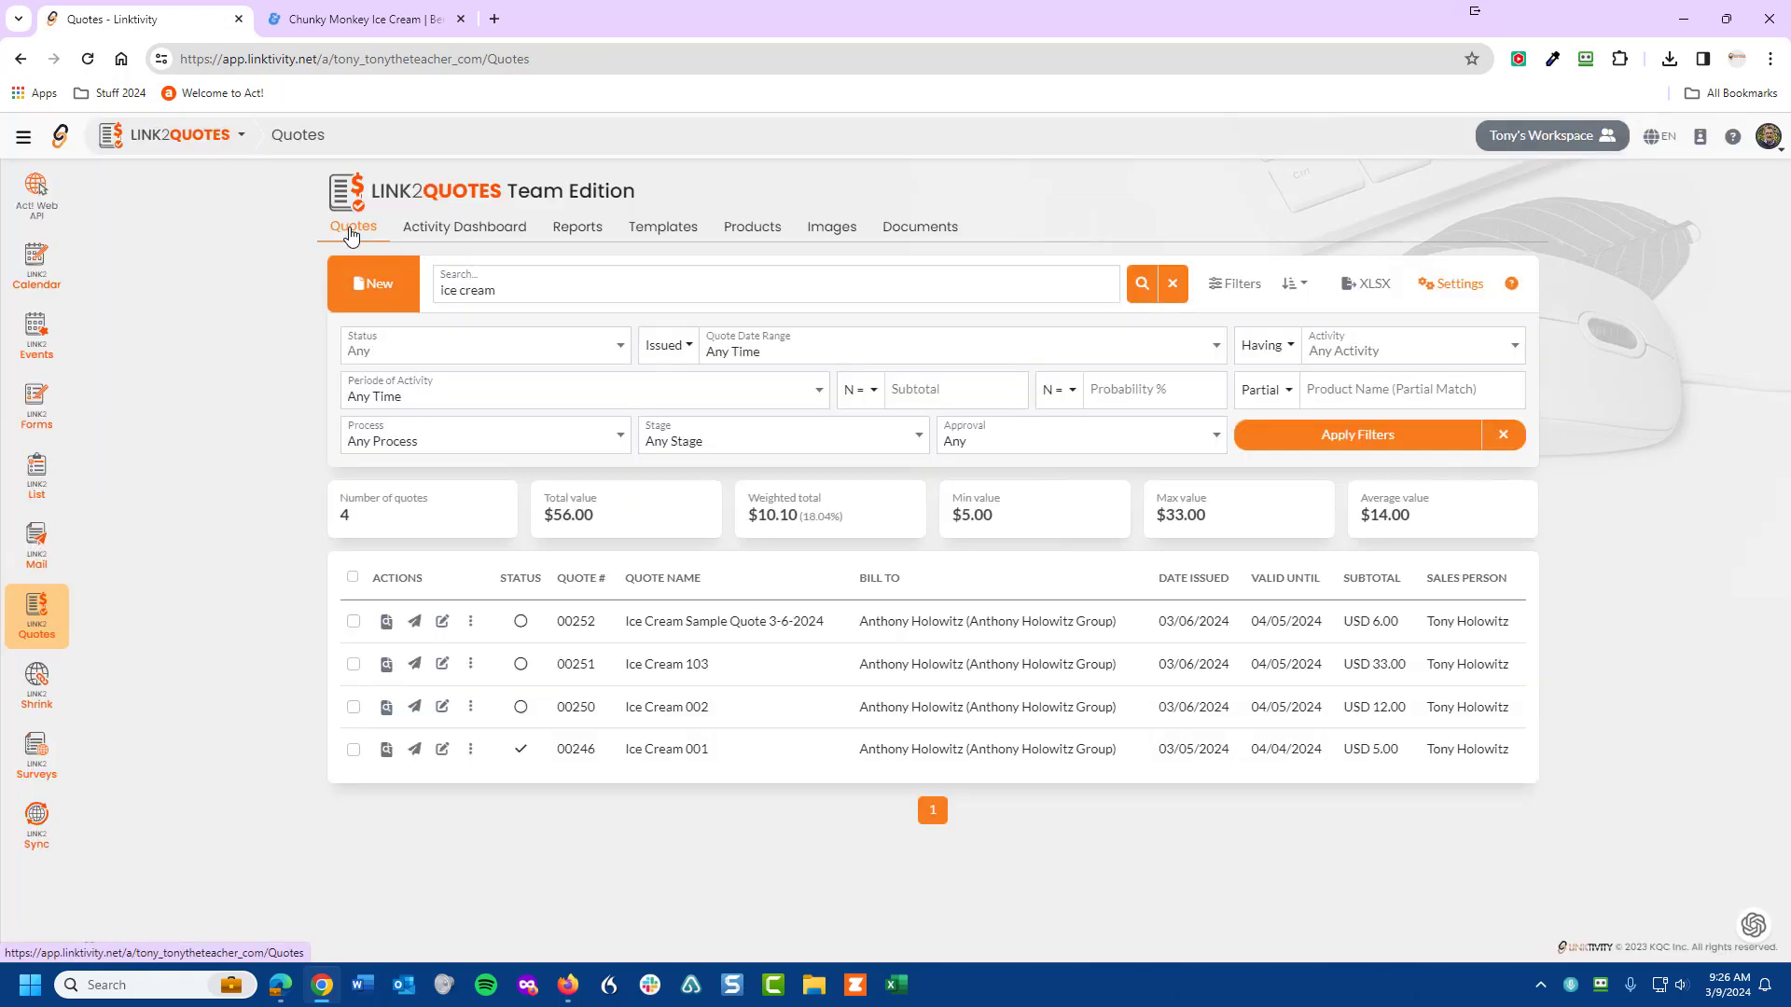
pyautogui.click(383, 290)
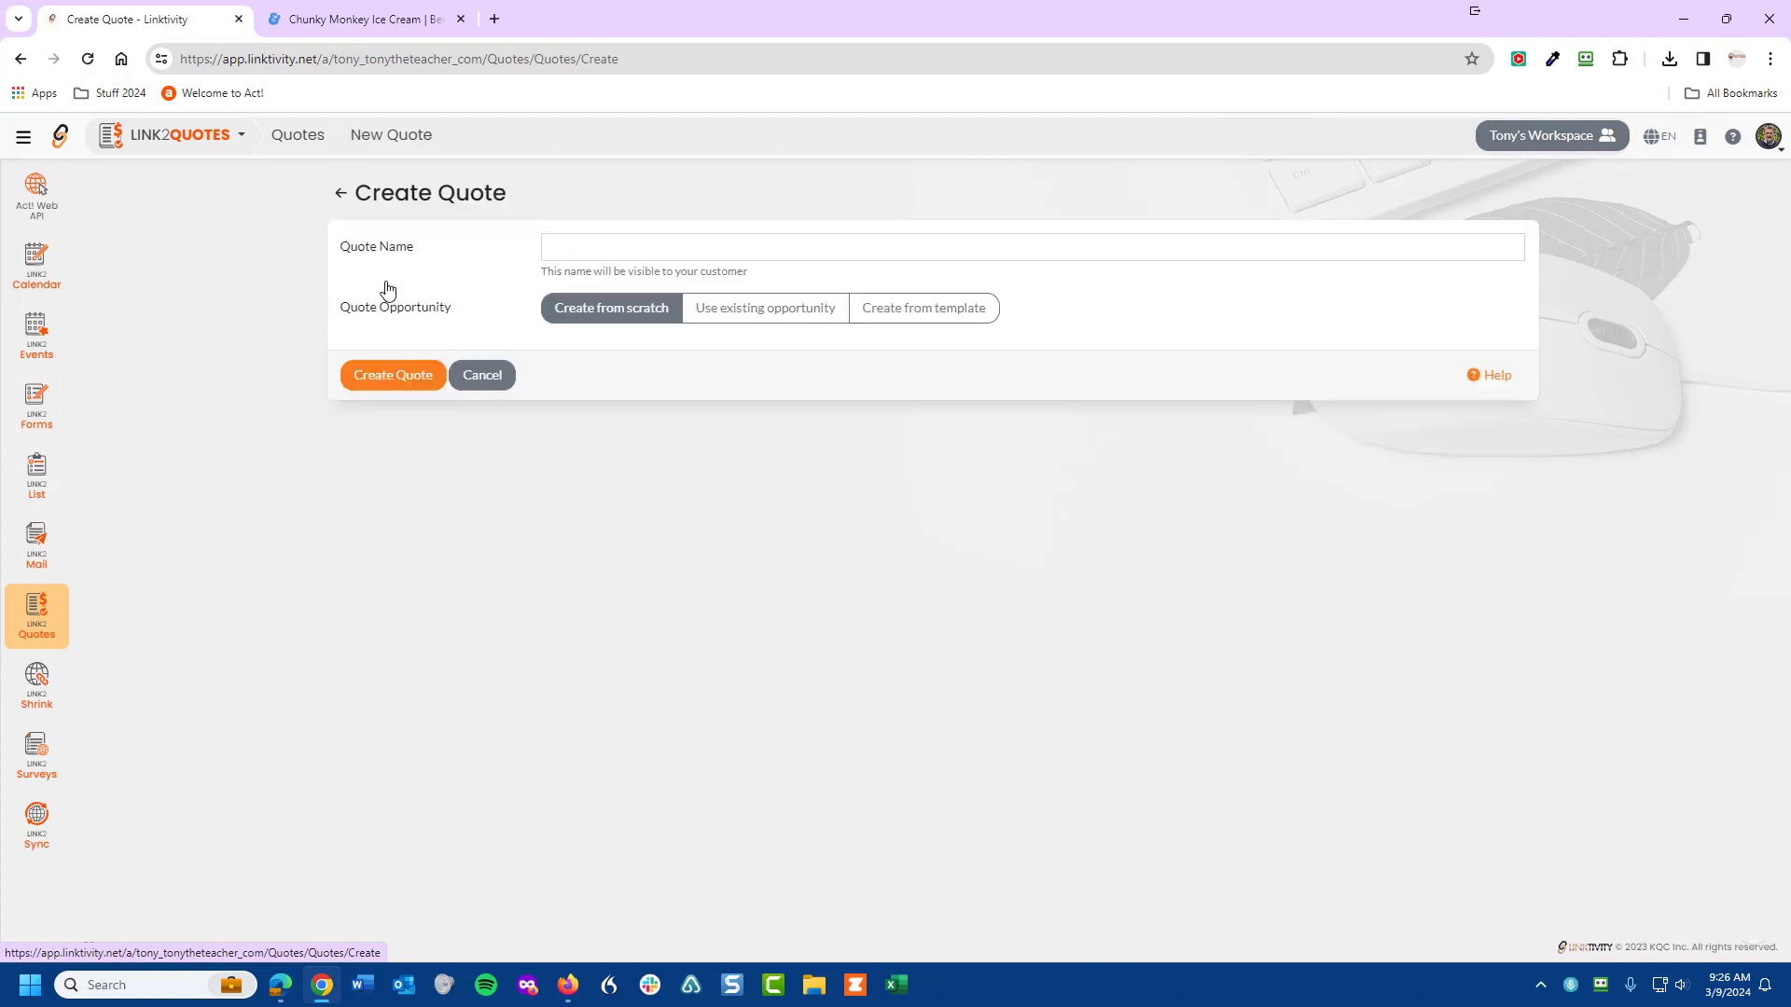
pyautogui.click(658, 249)
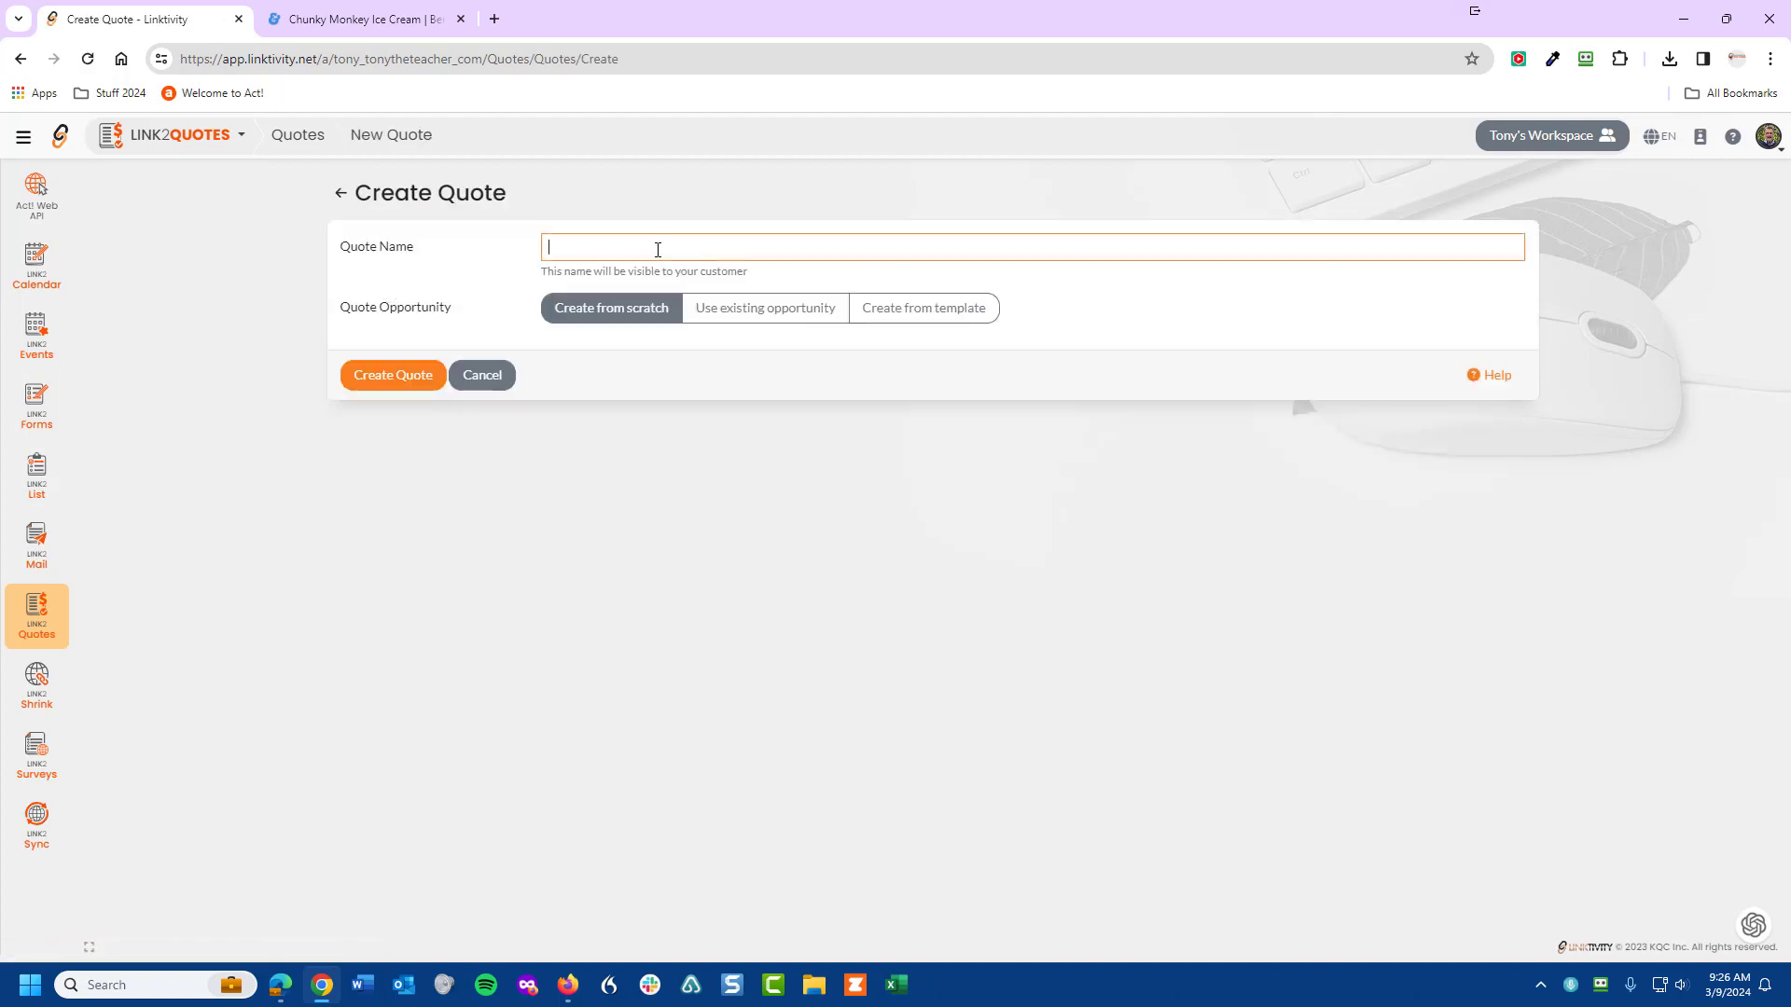
pyautogui.write('Chunky Monkey 101')
pyautogui.click(584, 310)
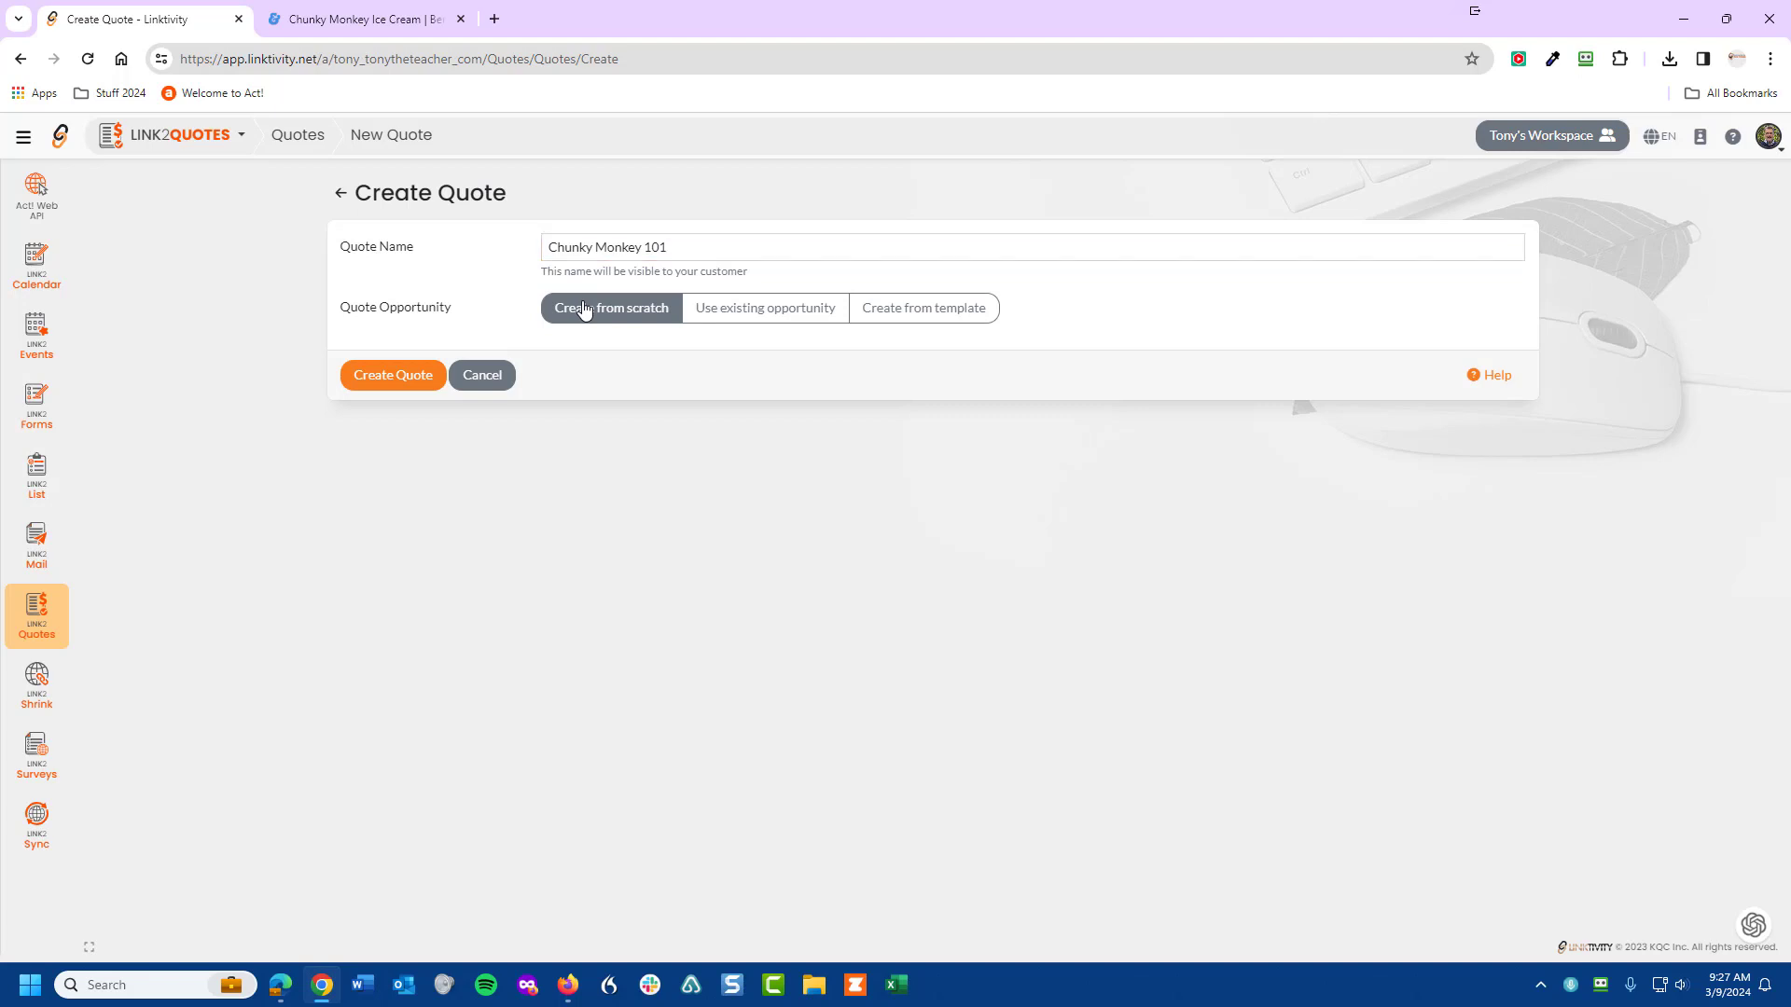
pyautogui.click(369, 384)
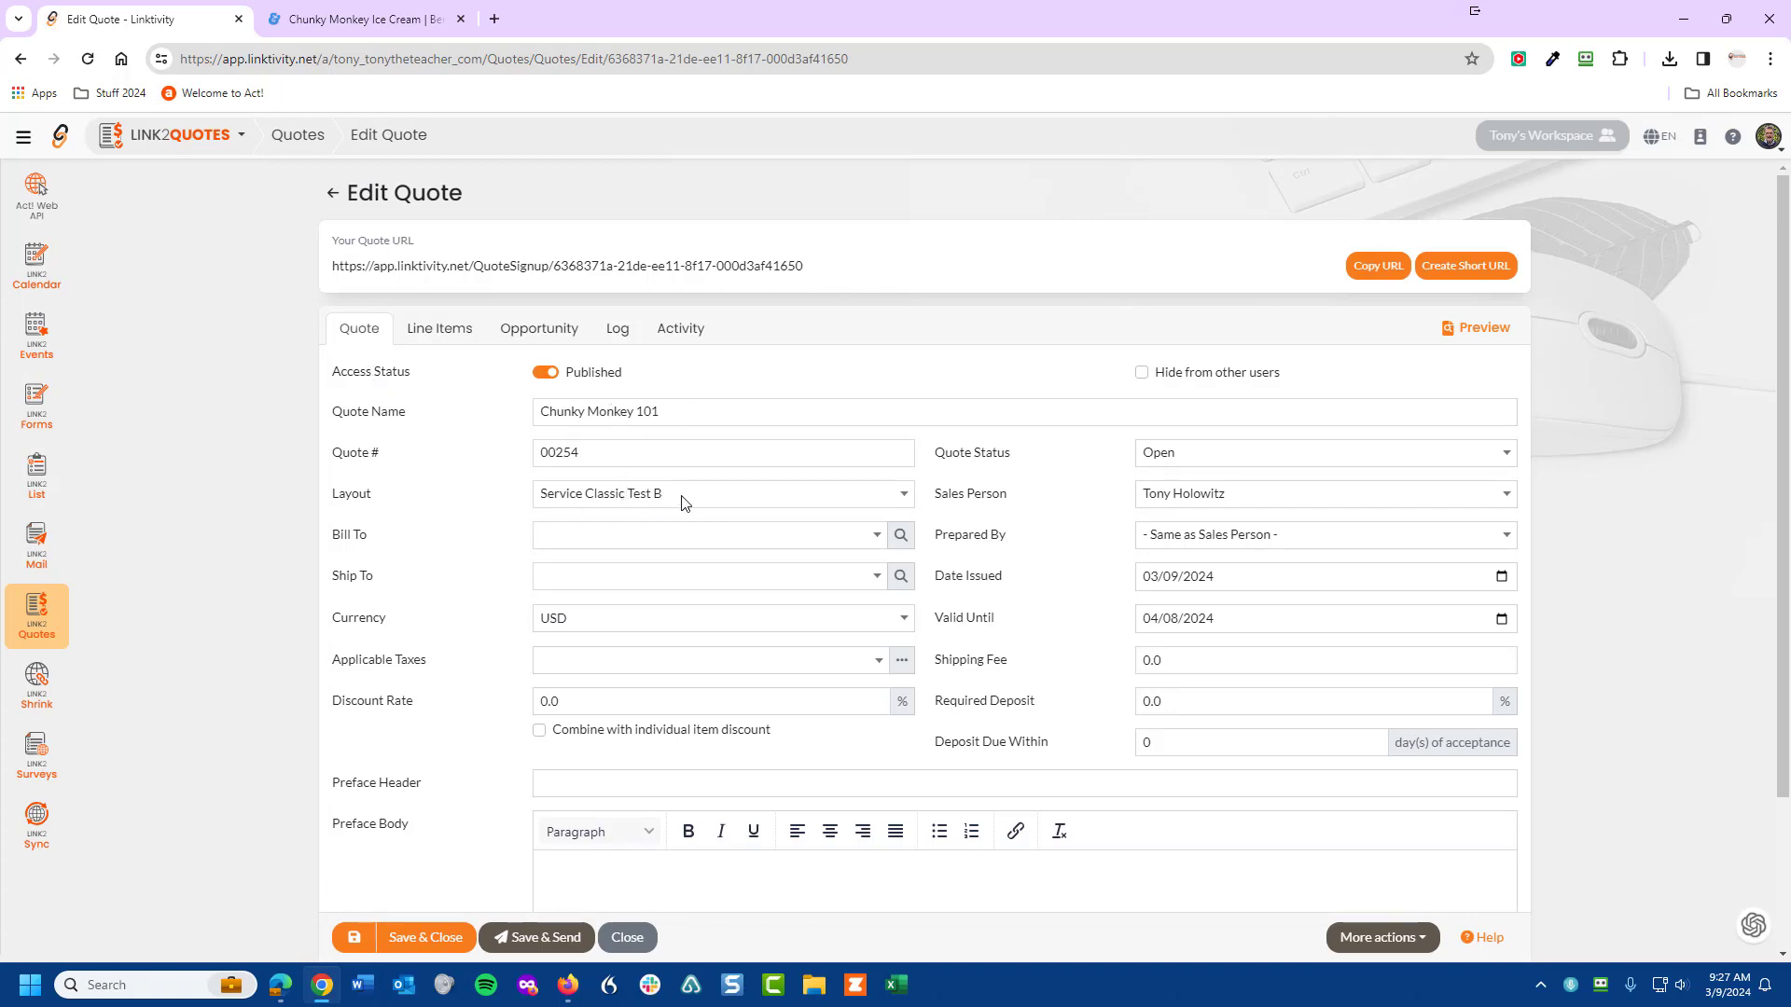
# - Choose the Standard 2024 layout and bill the quote to the first matching customer contact
pyautogui.click(906, 499)
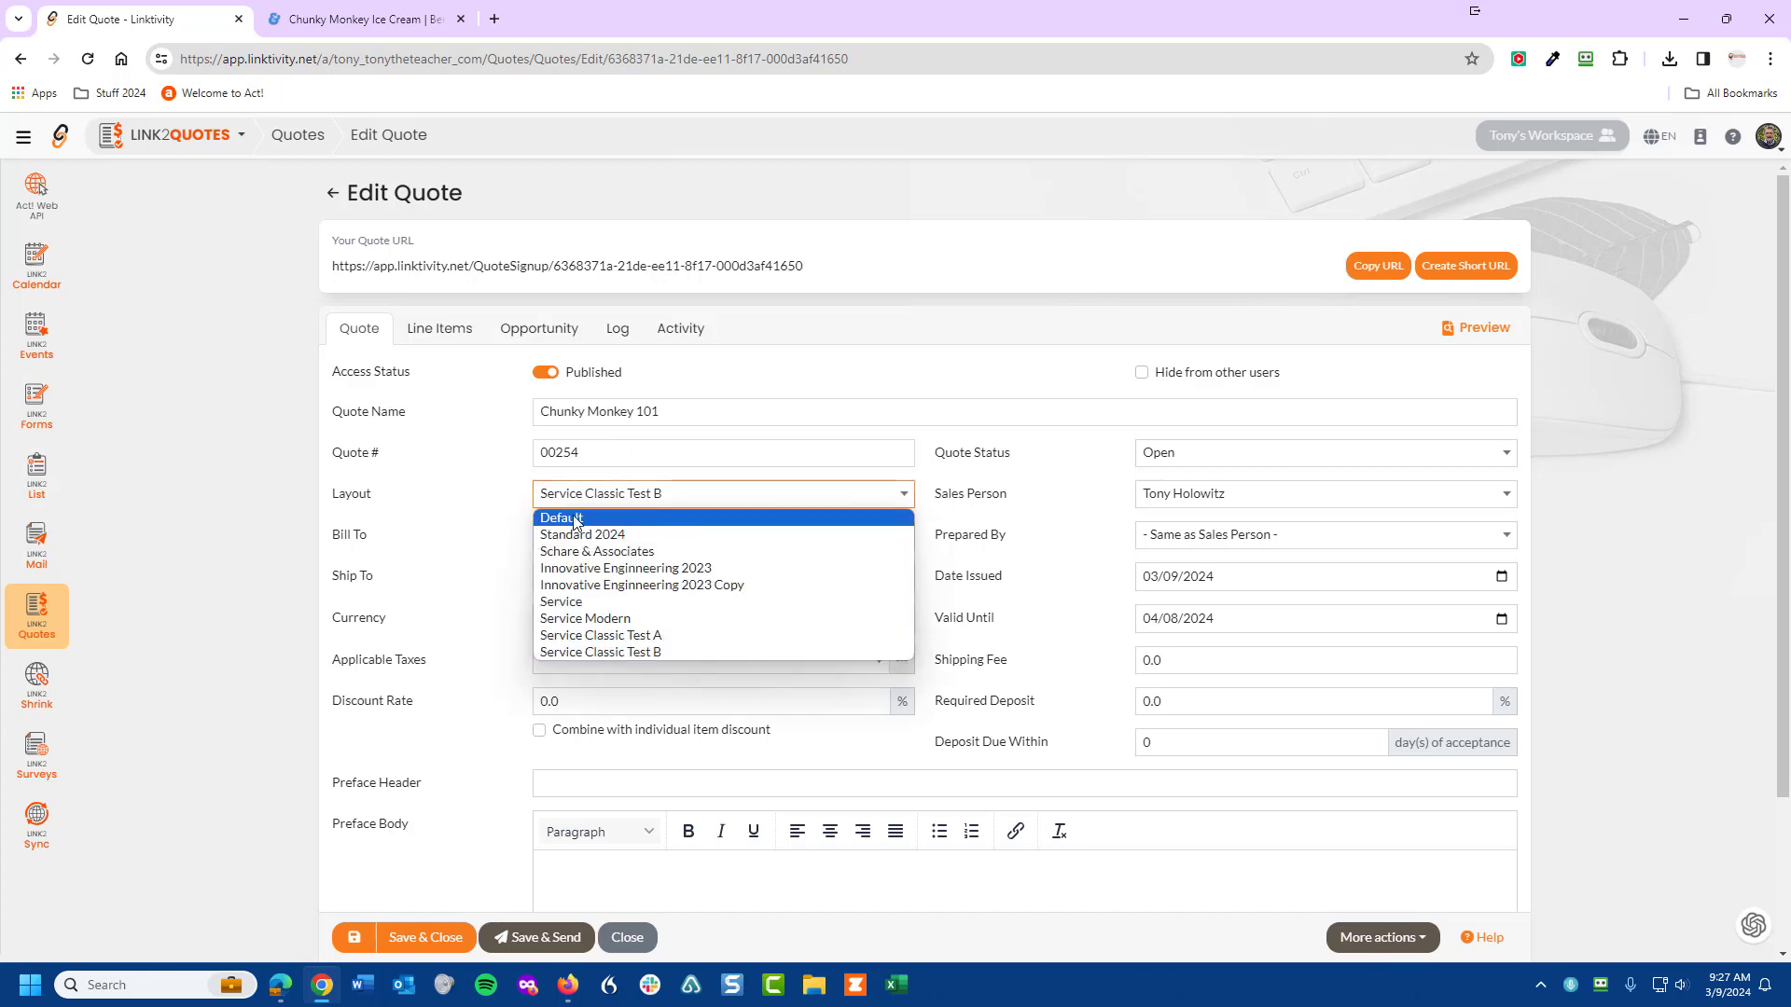
pyautogui.click(573, 536)
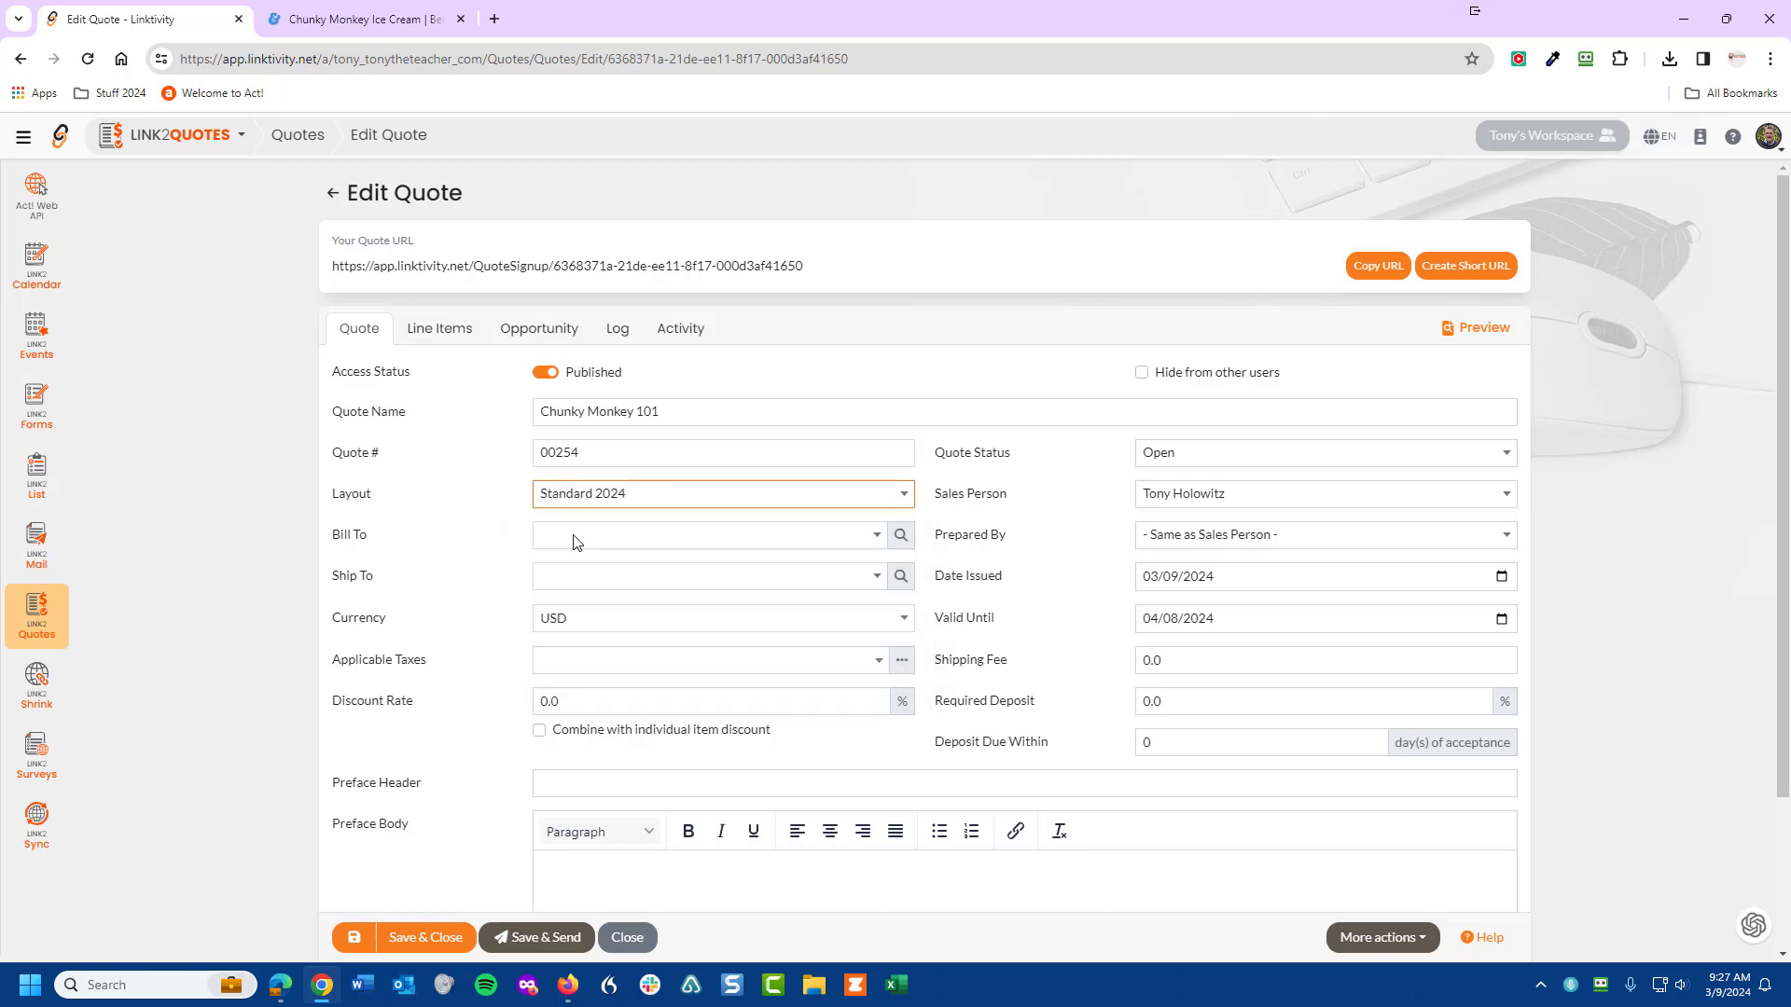
pyautogui.click(573, 539)
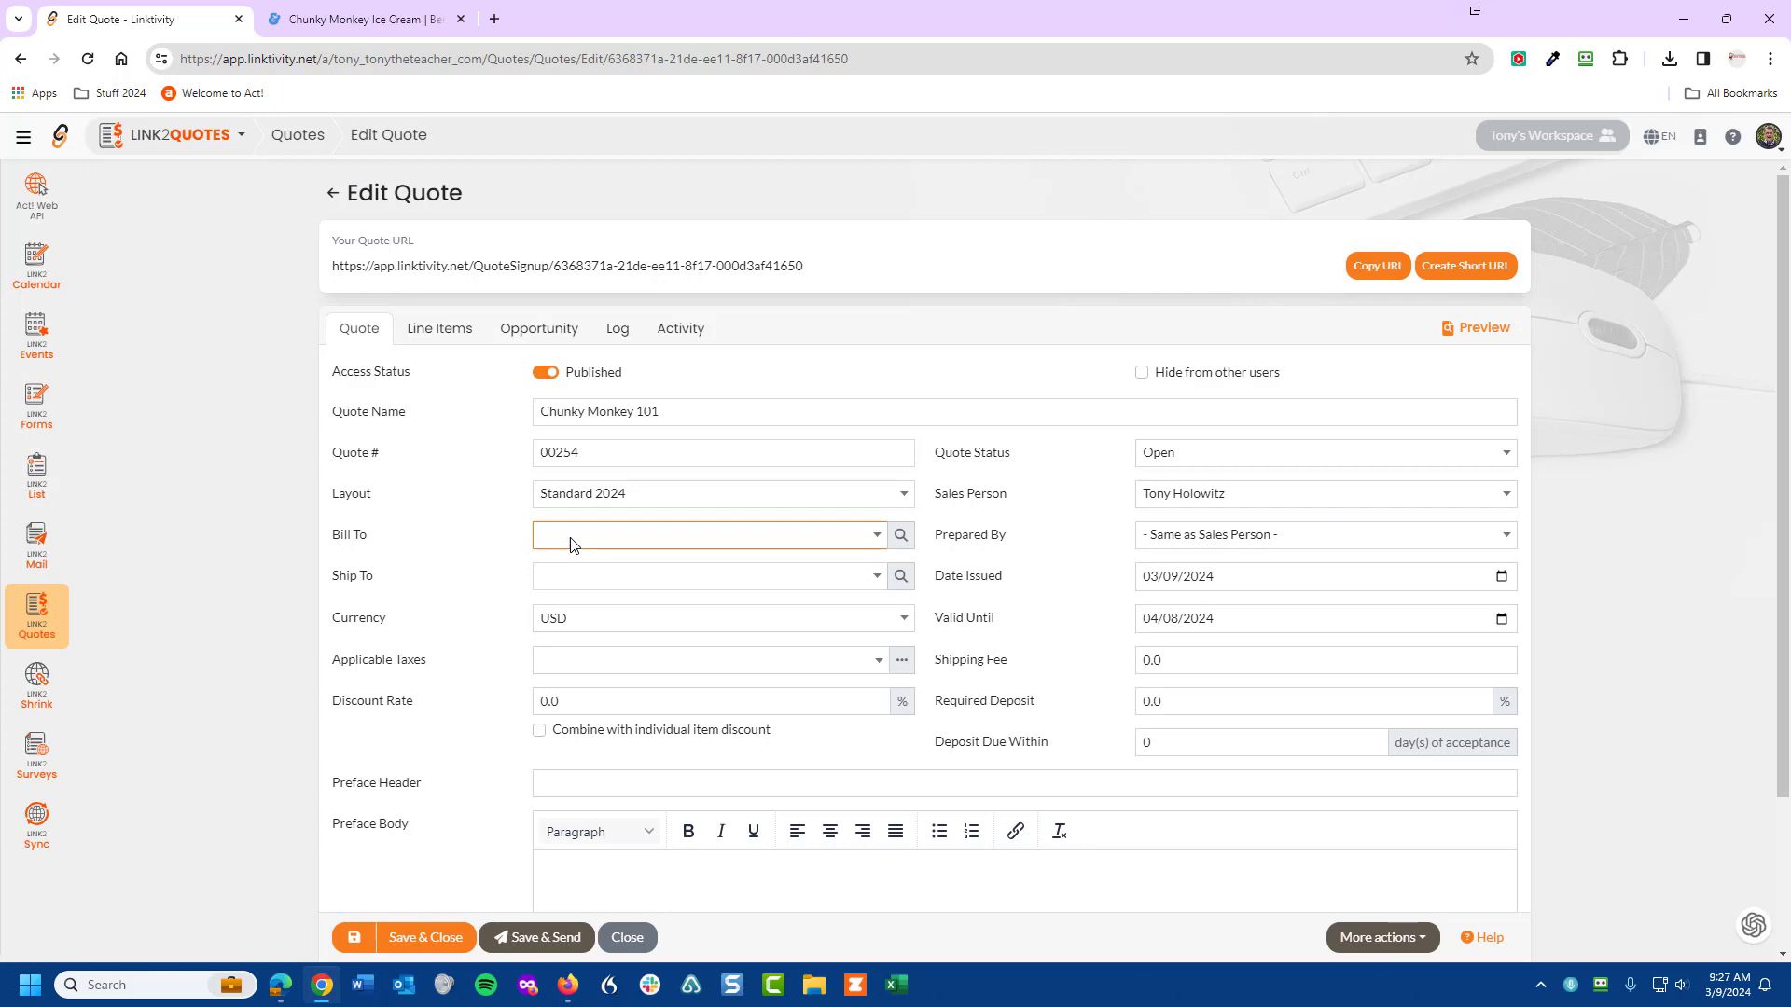
pyautogui.click(901, 538)
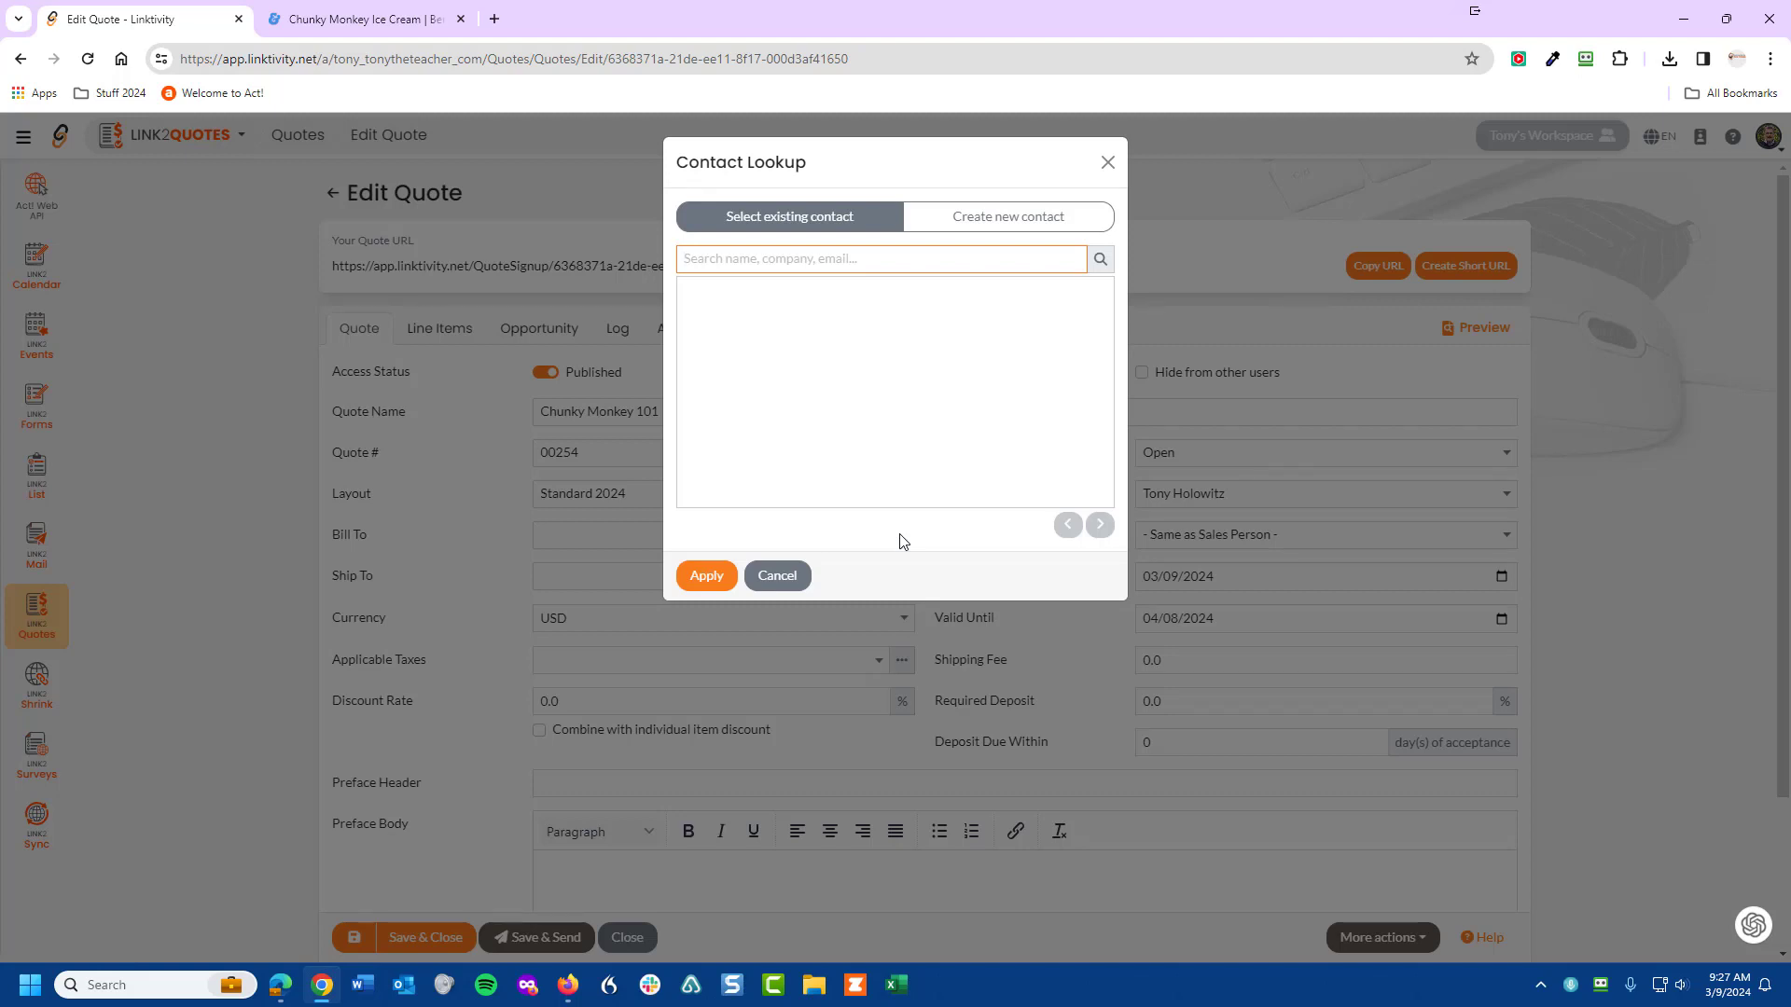
pyautogui.click(1100, 264)
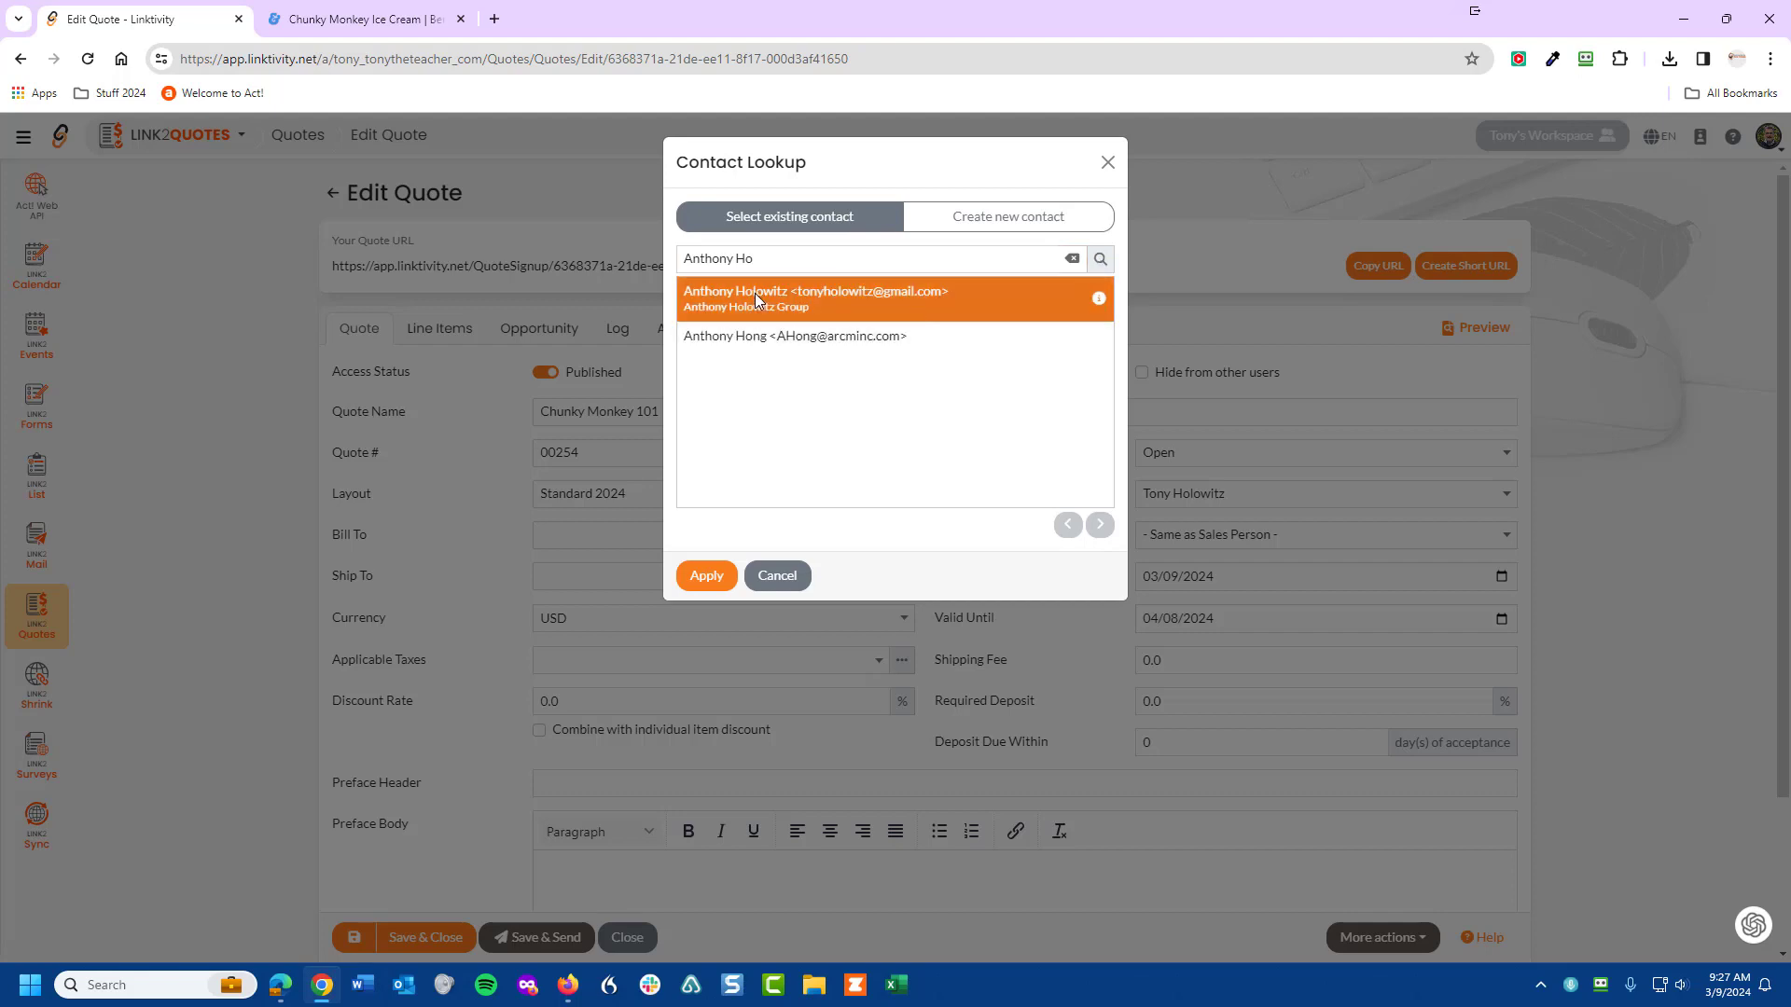
pyautogui.click(707, 577)
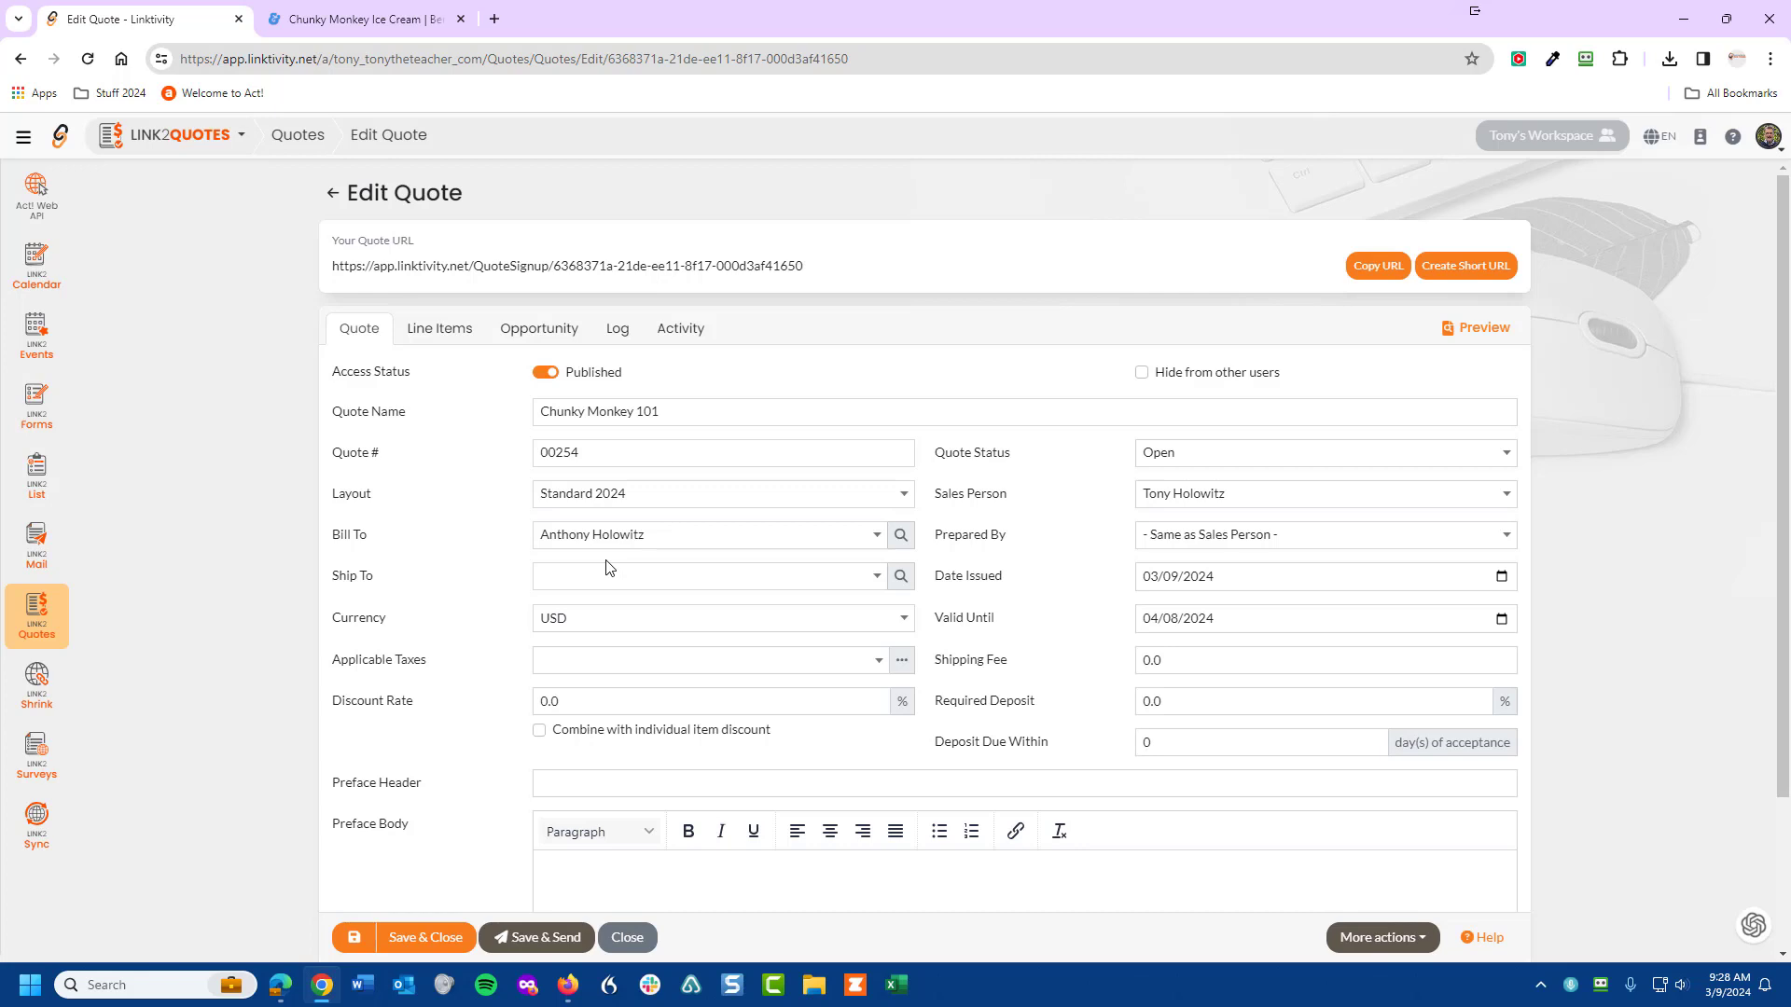
# - Save quote 00254 so its Standard 2024 layout and bill-to contact are stored
pyautogui.scroll(-2, 607, 564)
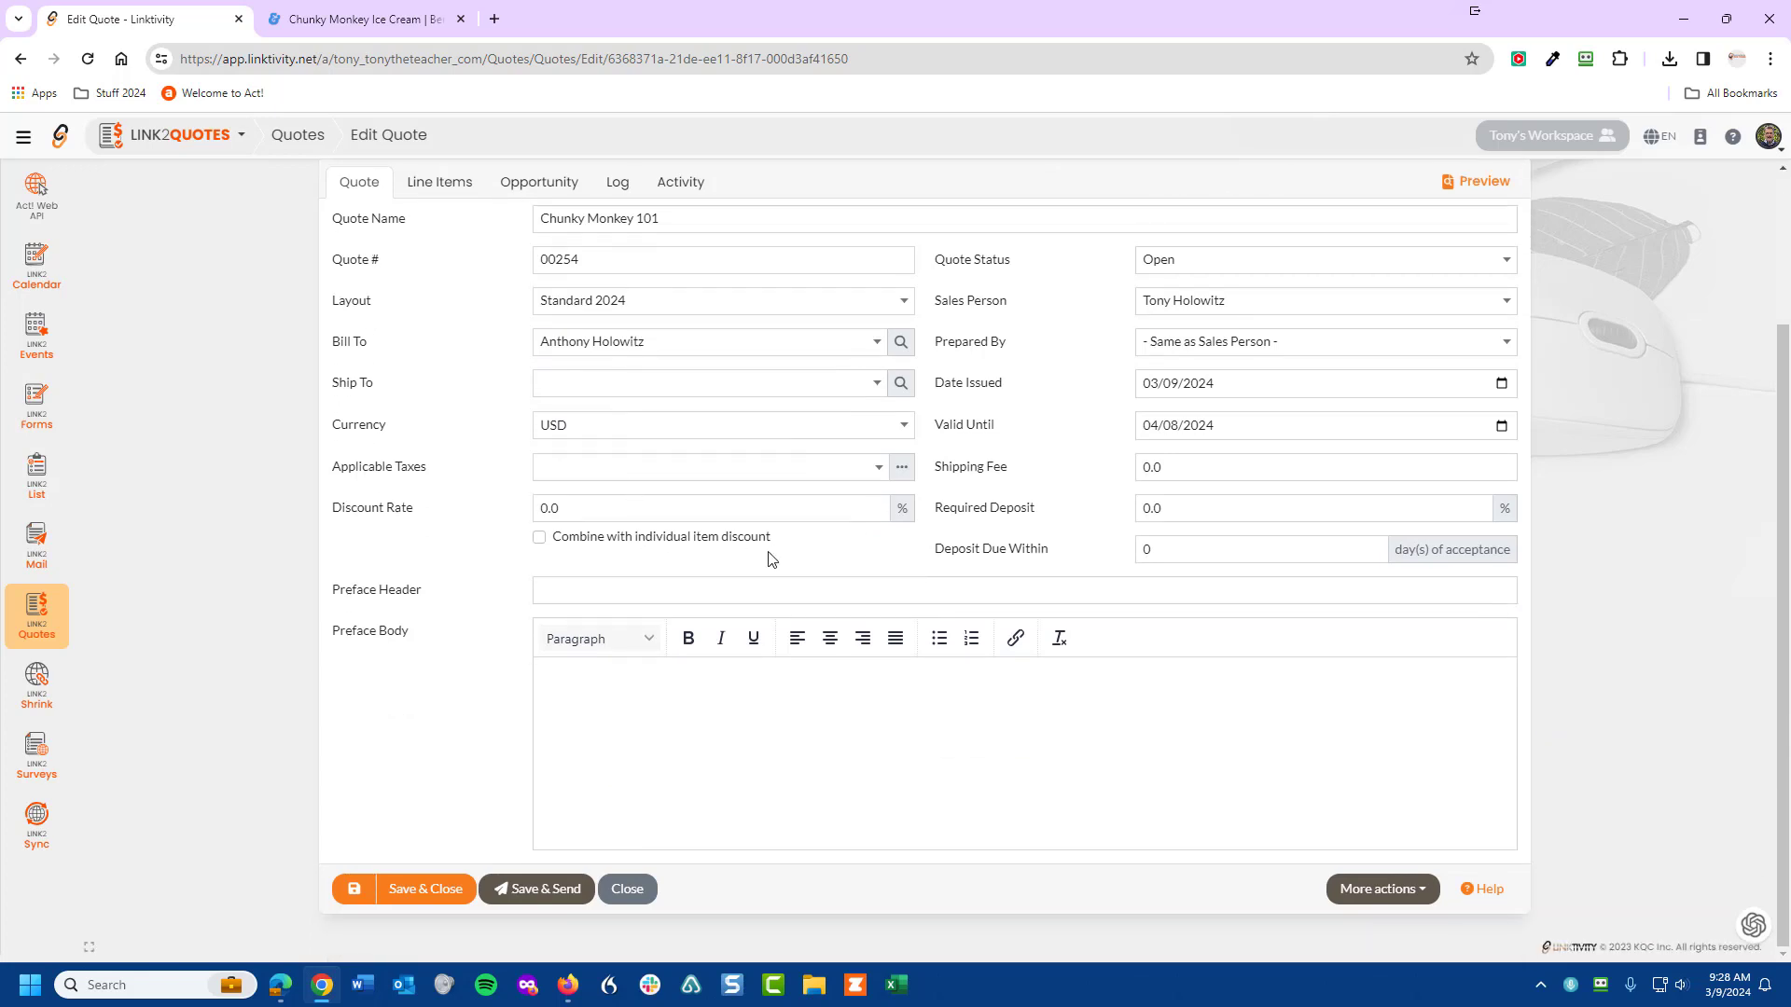
pyautogui.click(540, 587)
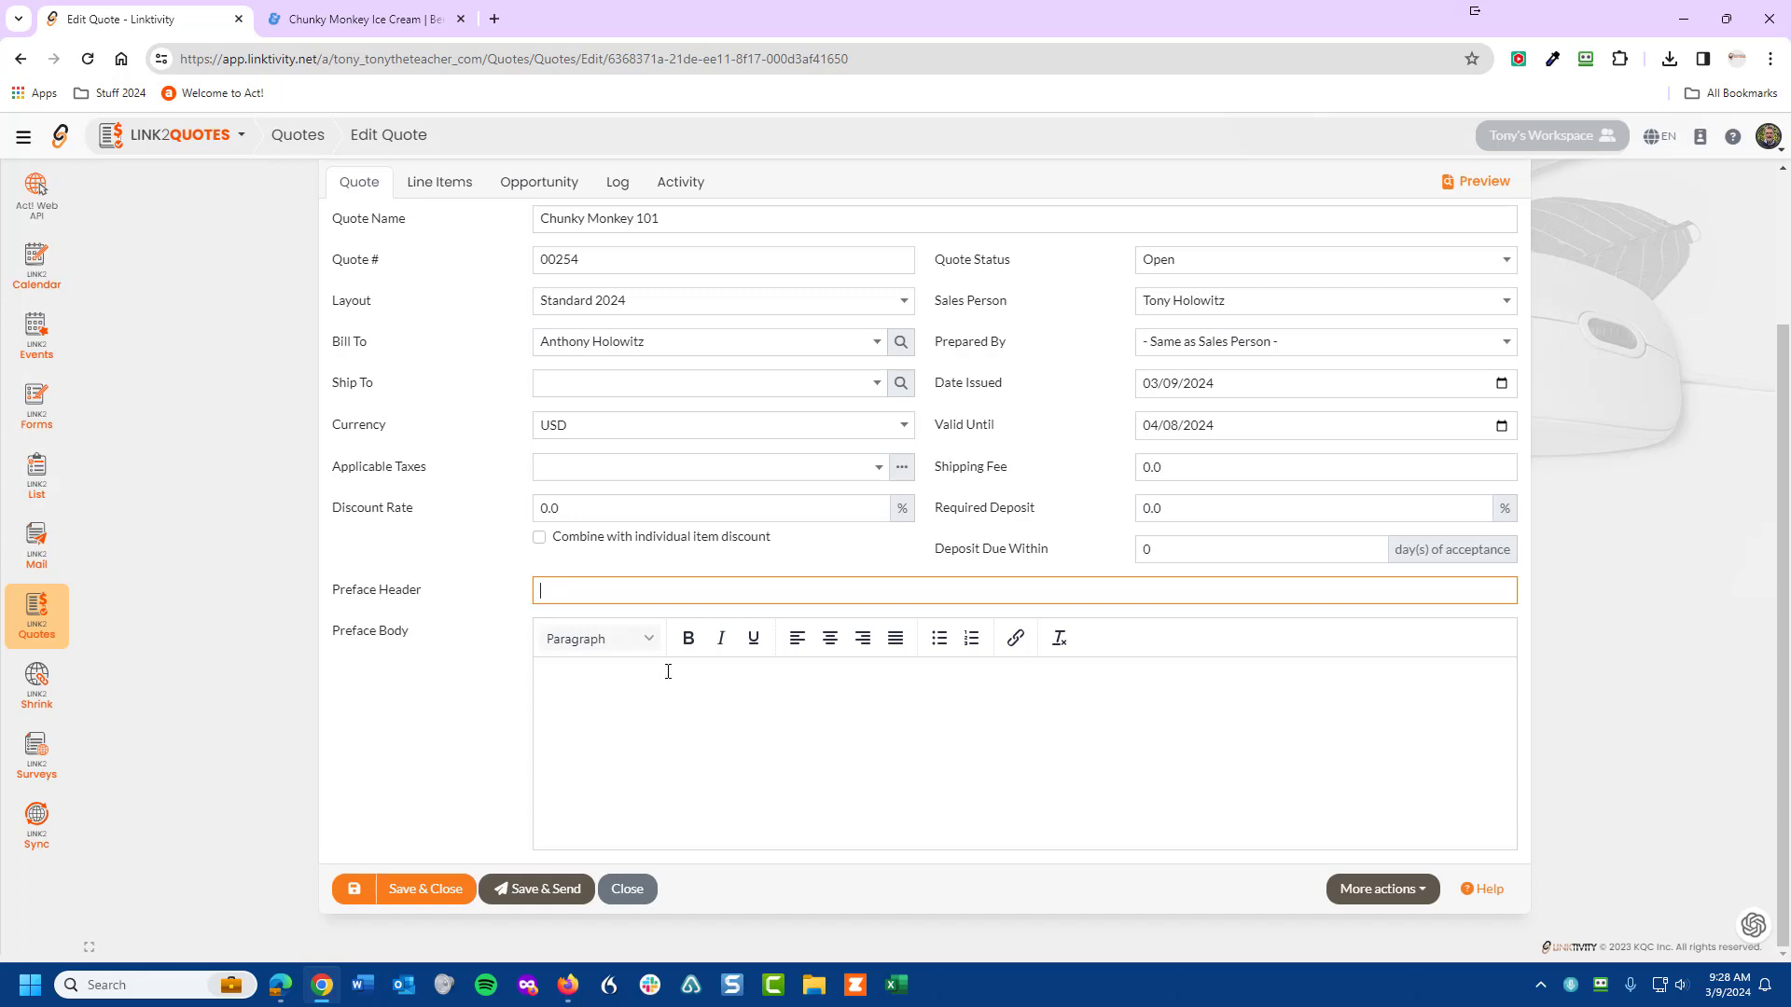
pyautogui.scroll(2, 724, 636)
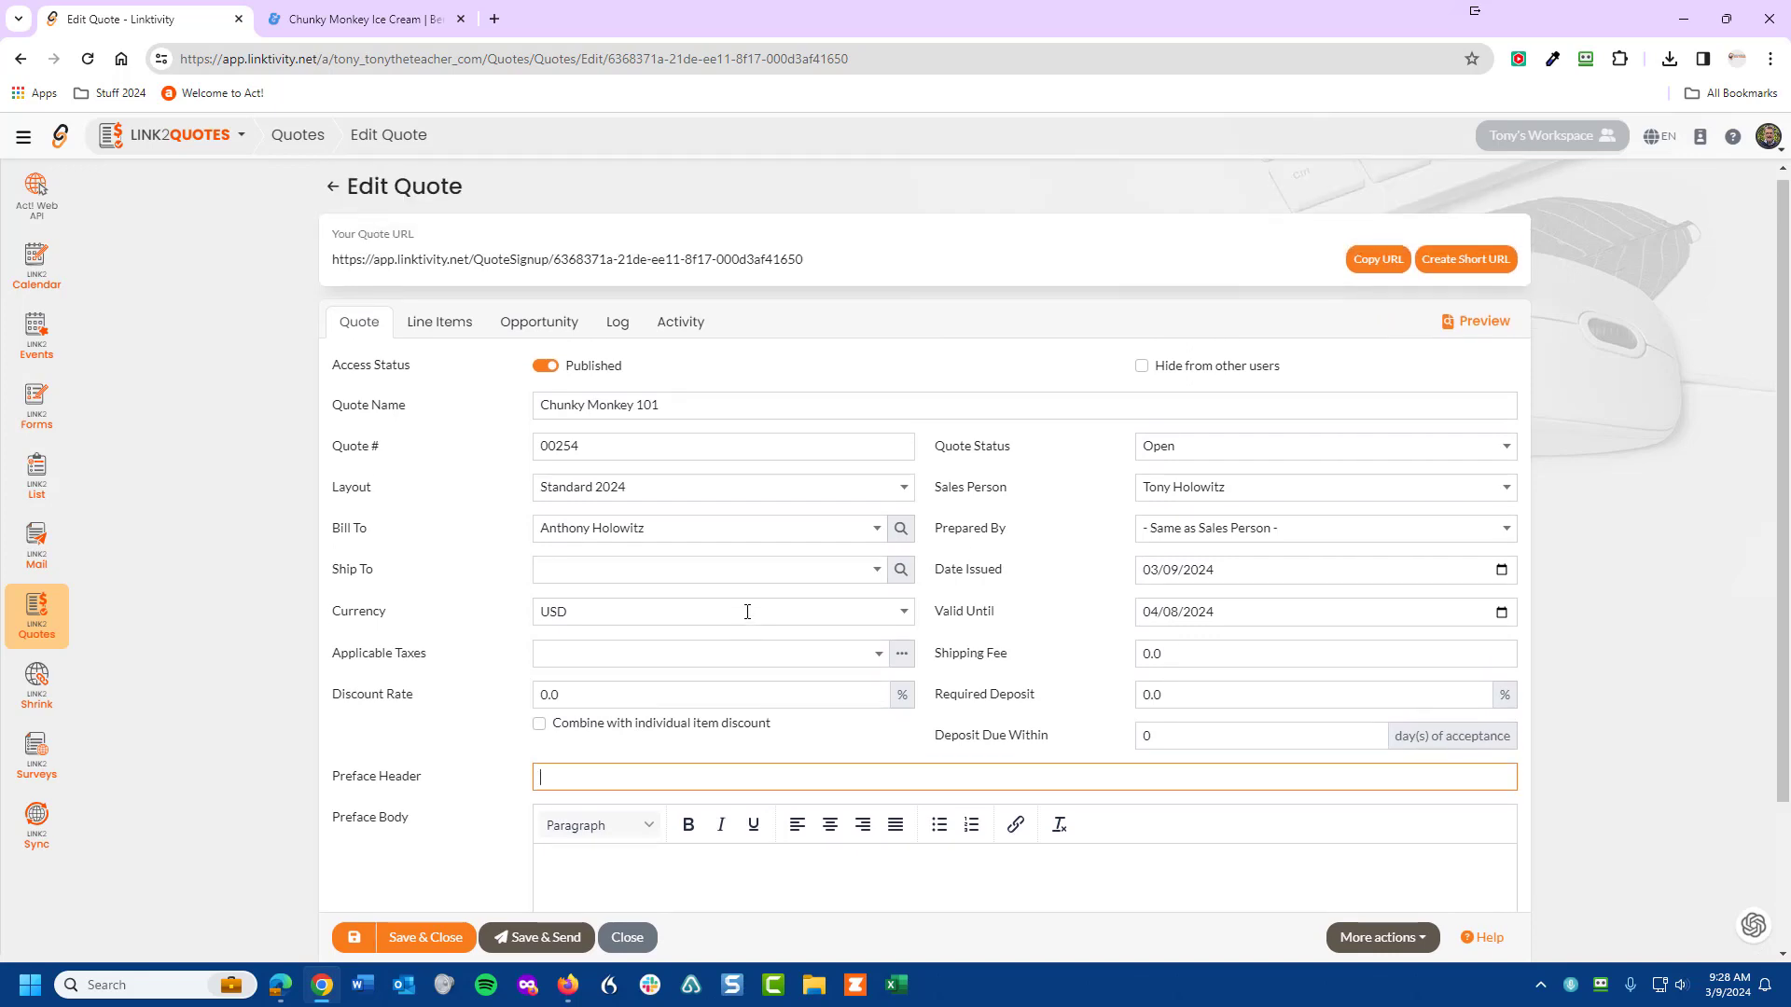
pyautogui.click(353, 940)
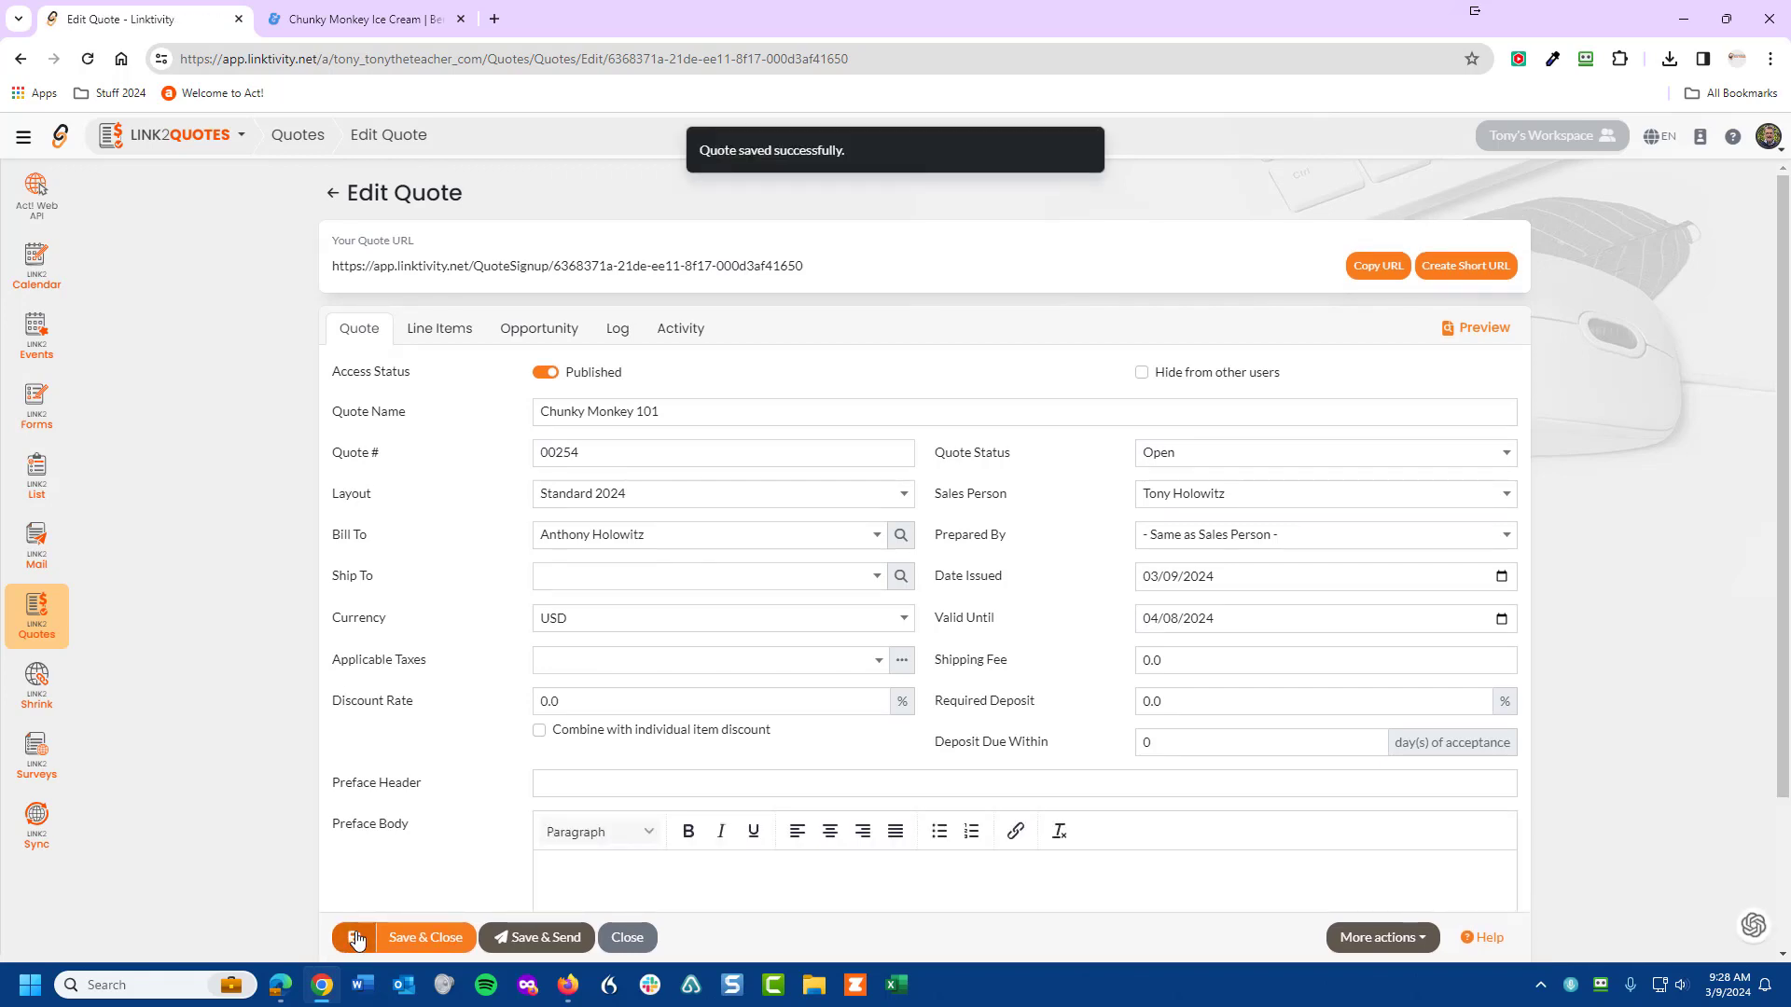
# - Preview quote 00254 as the customer sees it, then view its empty line items
pyautogui.click(1477, 334)
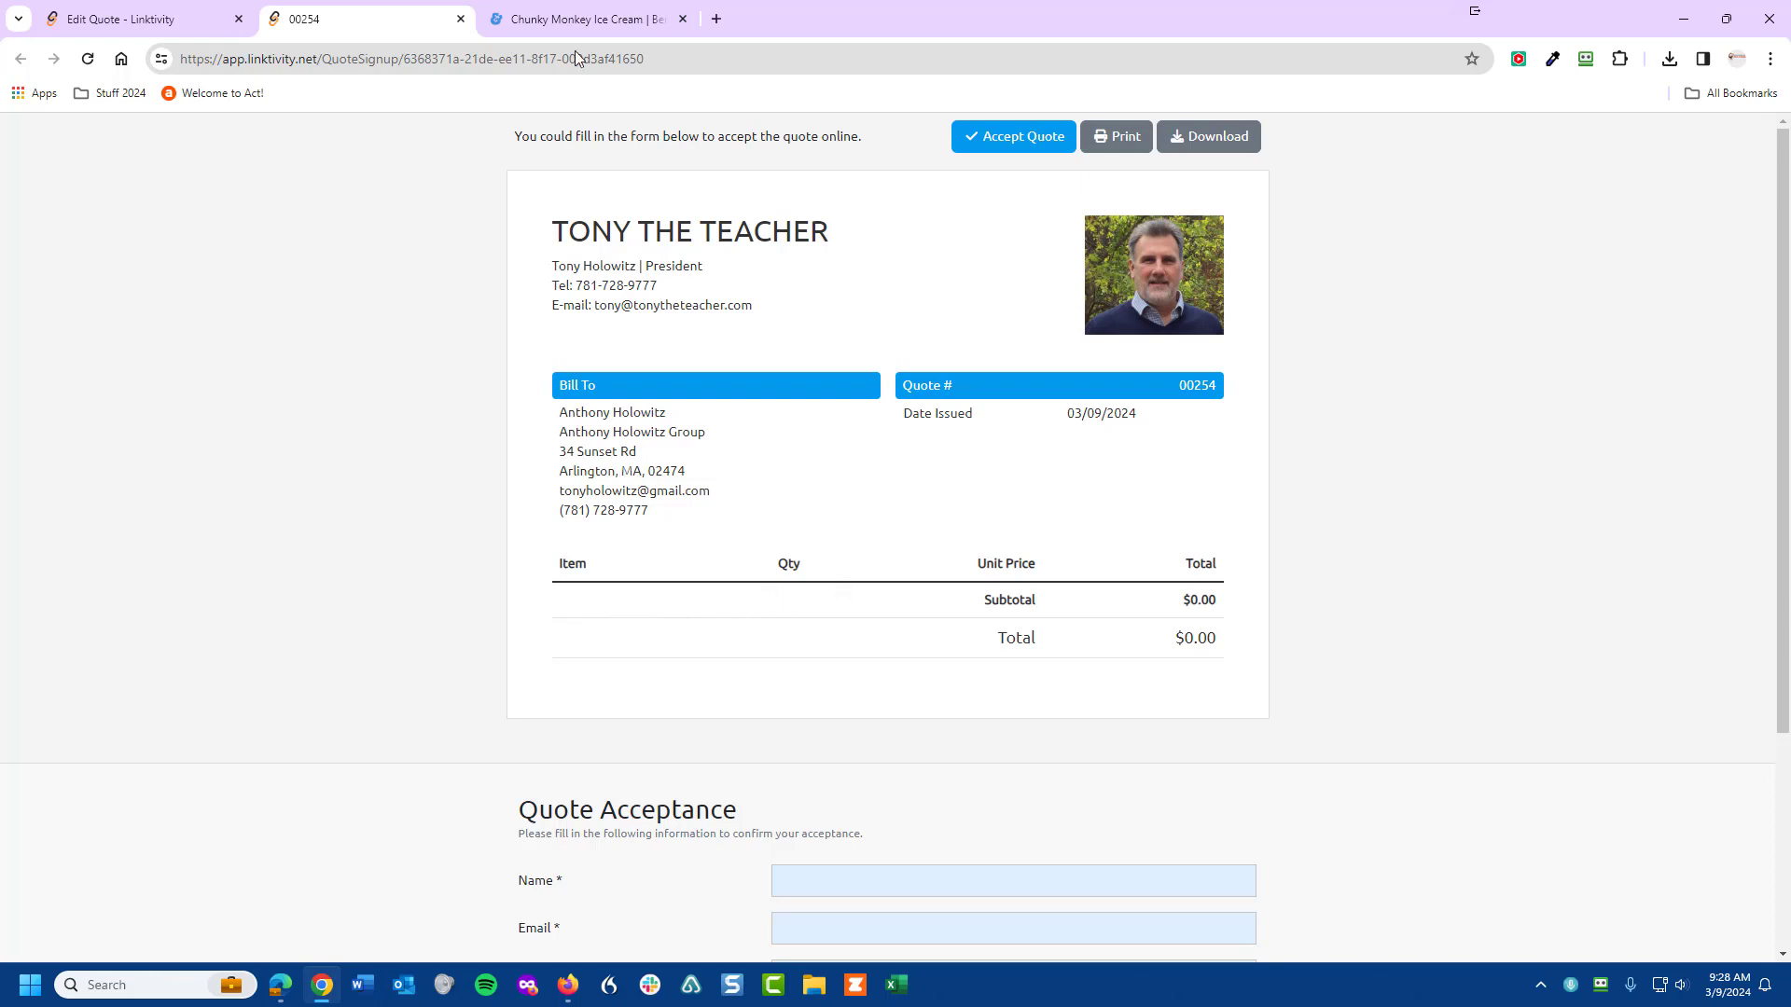
pyautogui.click(116, 22)
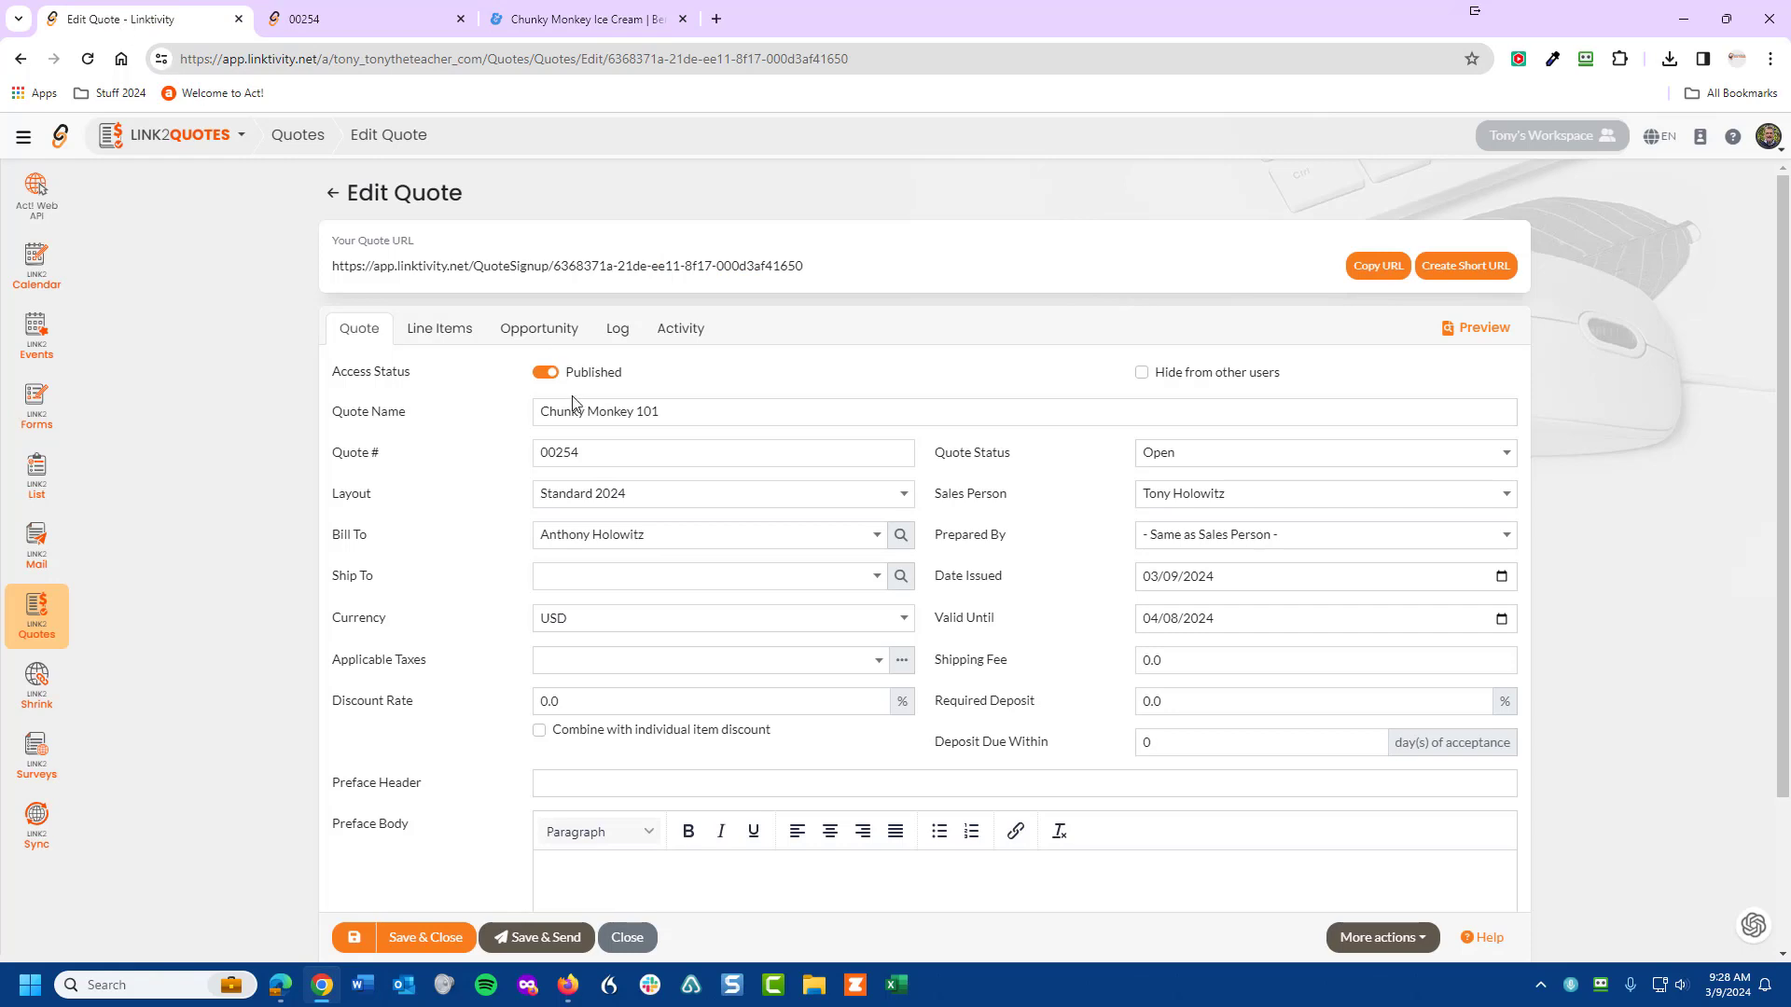
pyautogui.click(423, 337)
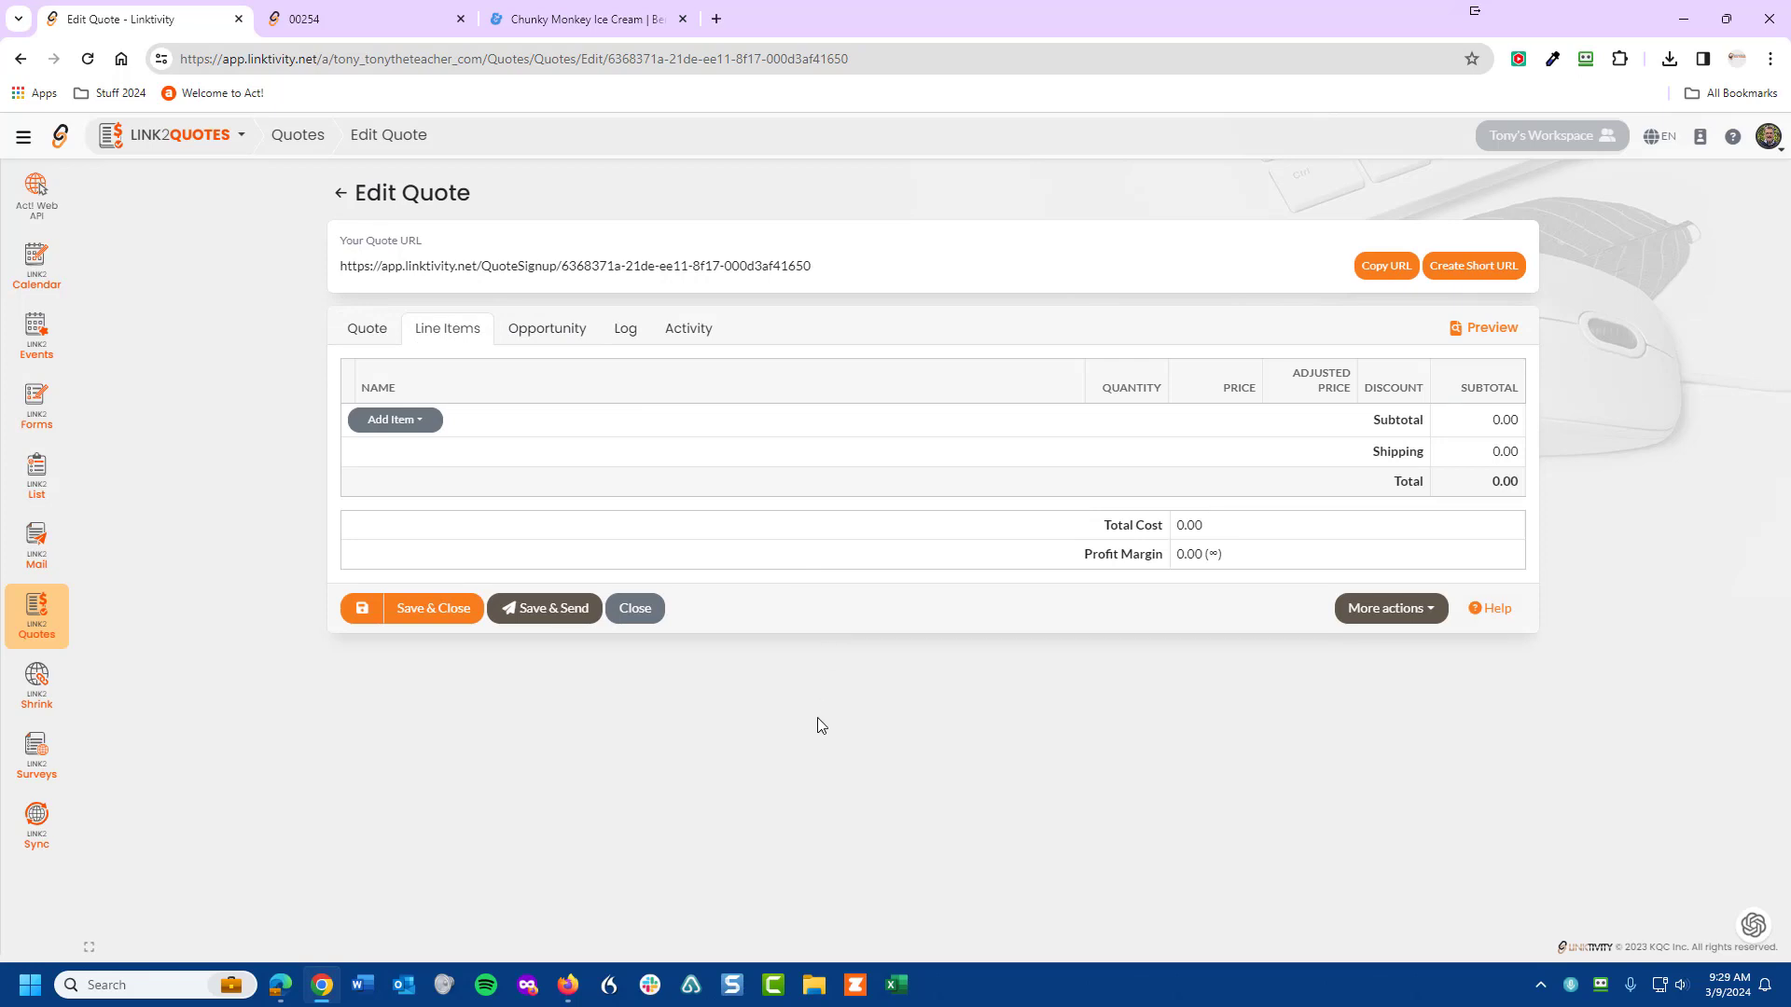
# - Add a Chunky Monkey Ice Cream product line at 6.99 and save the quote
pyautogui.click(421, 424)
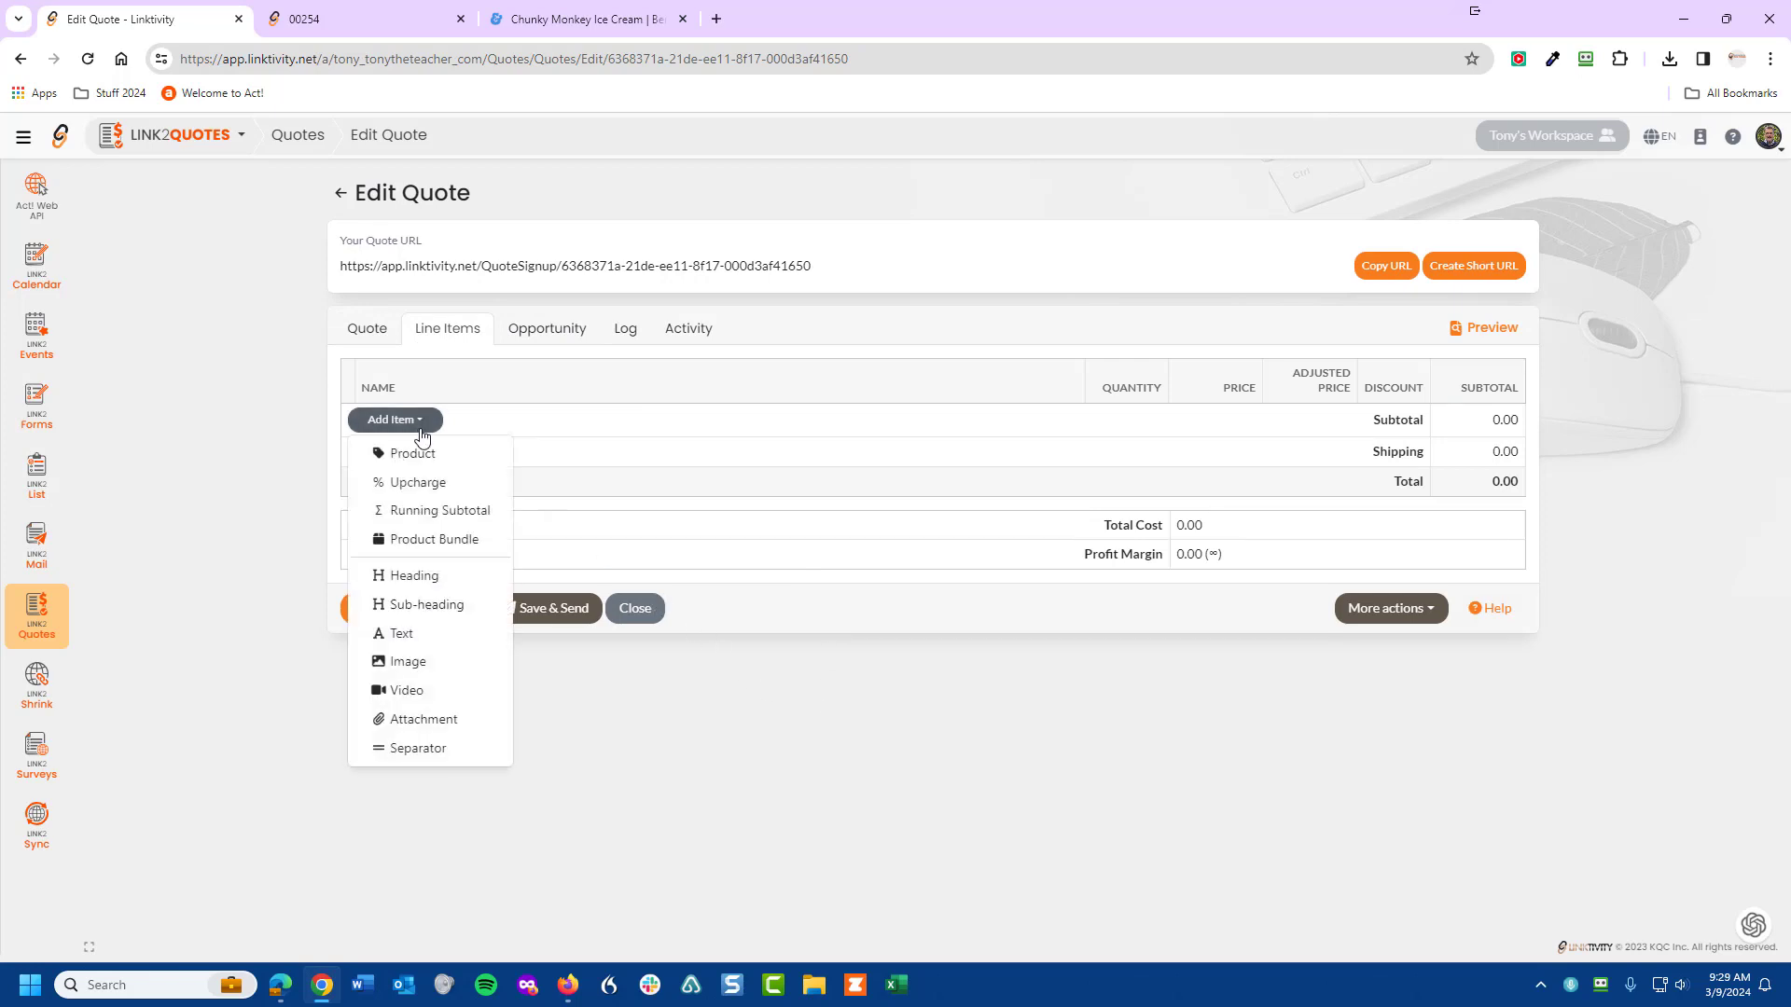
pyautogui.click(417, 454)
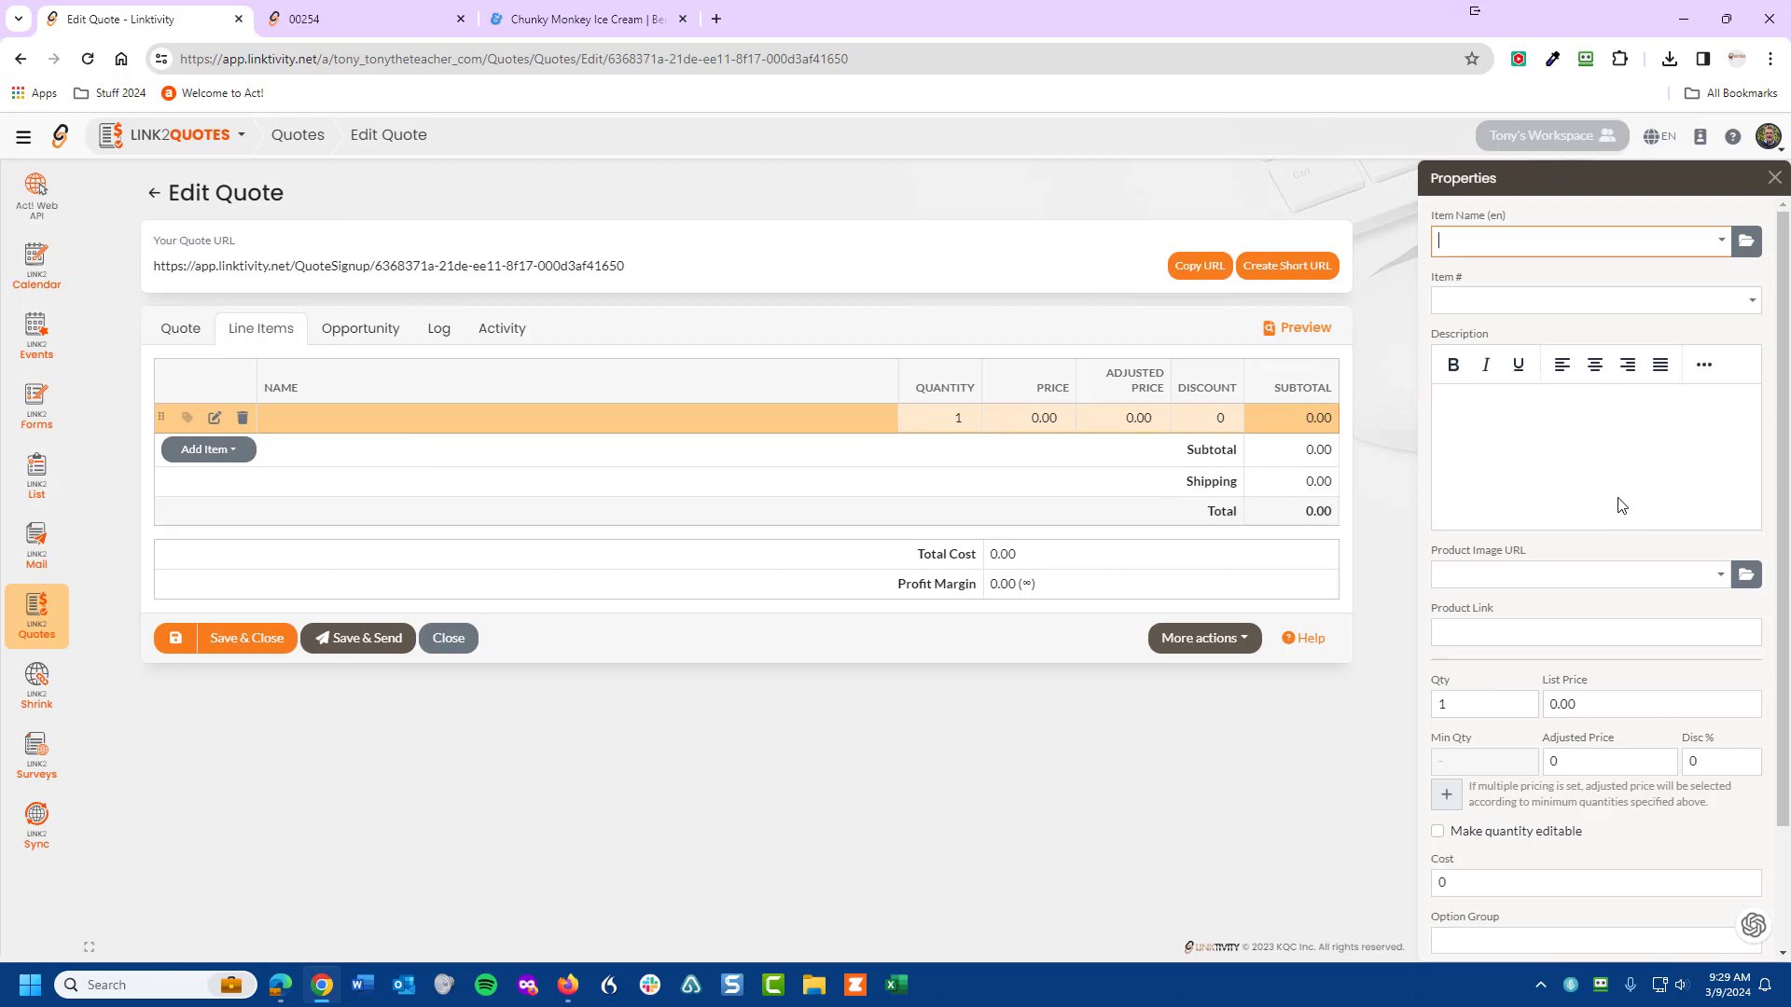
pyautogui.click(1721, 241)
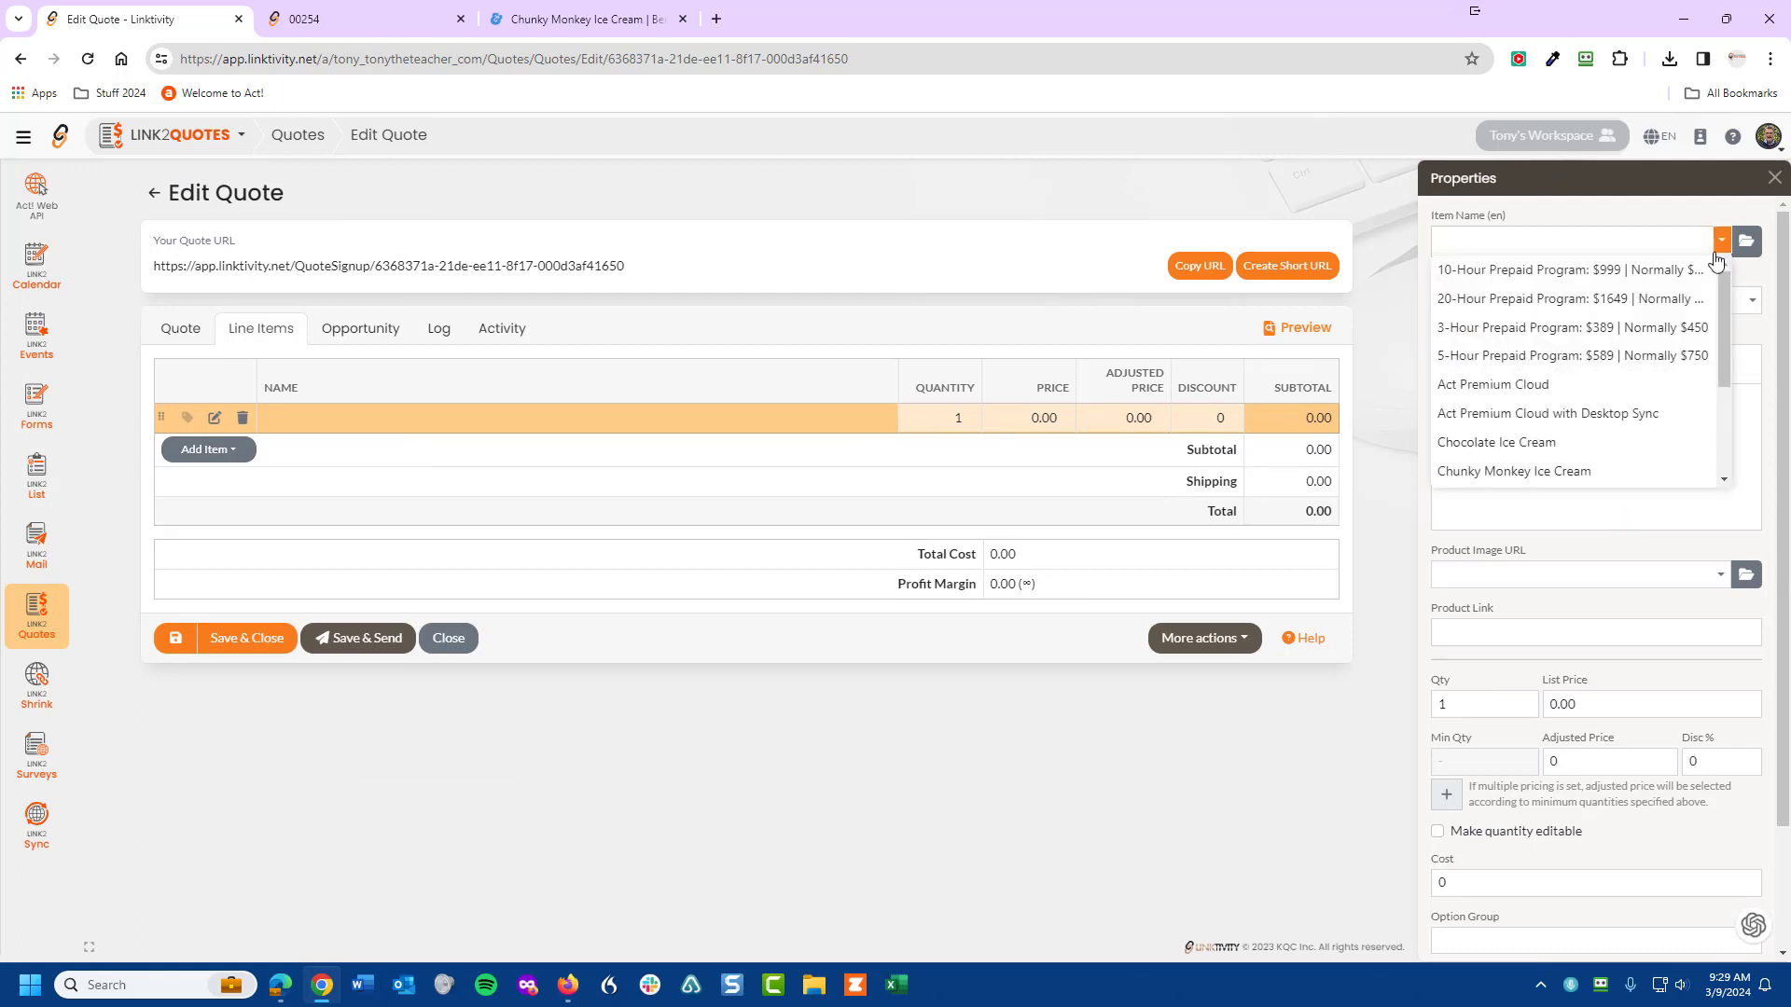
pyautogui.click(1507, 471)
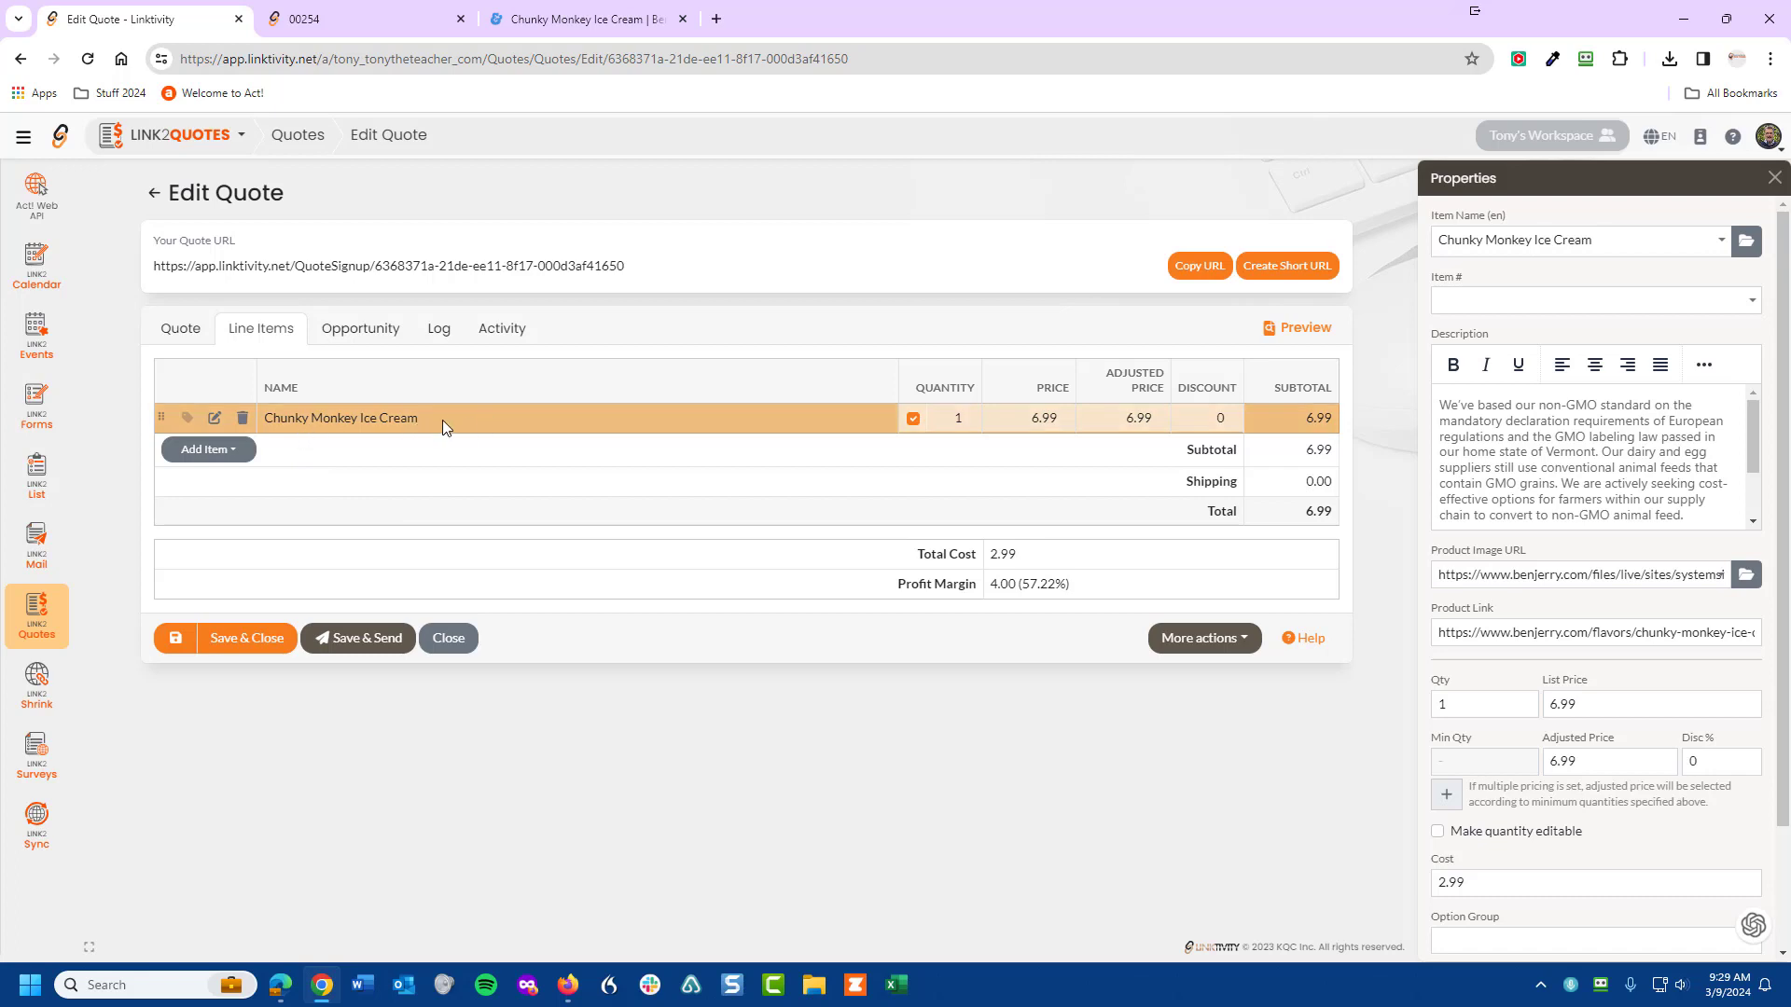
pyautogui.click(177, 644)
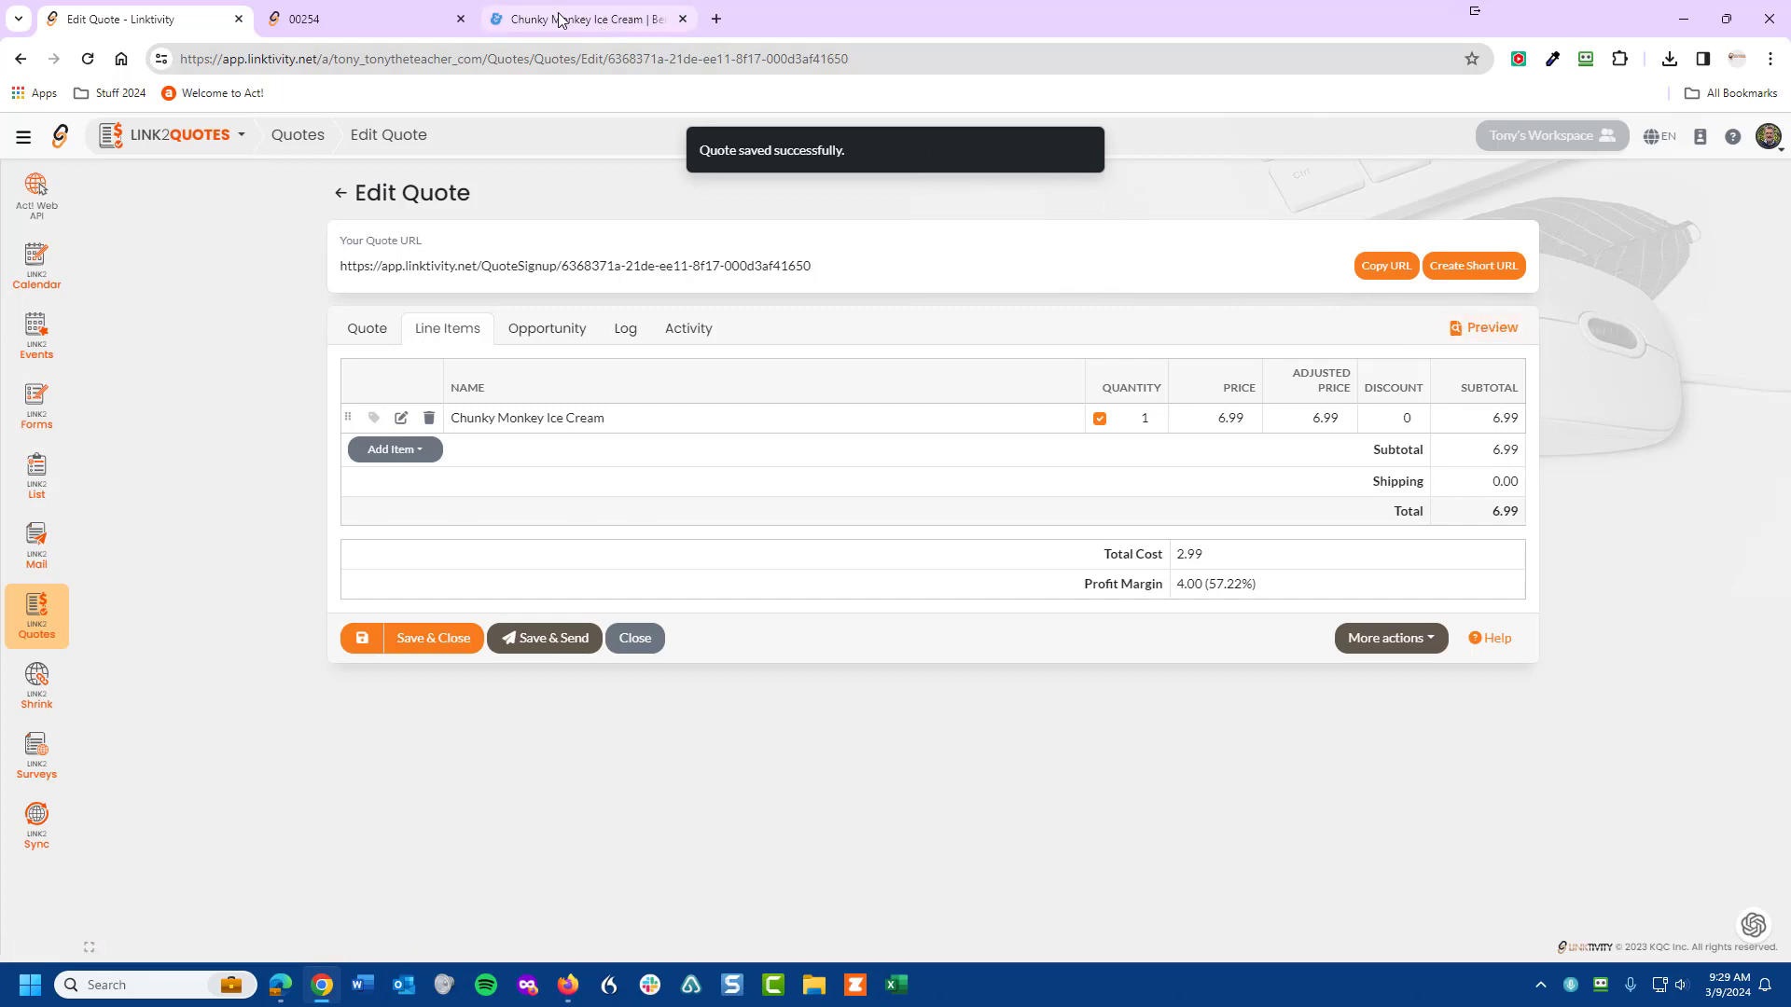
# - Reload the customer quote page to see the $6.99 item, then edit that line's properties
pyautogui.moveTo(558, 18)
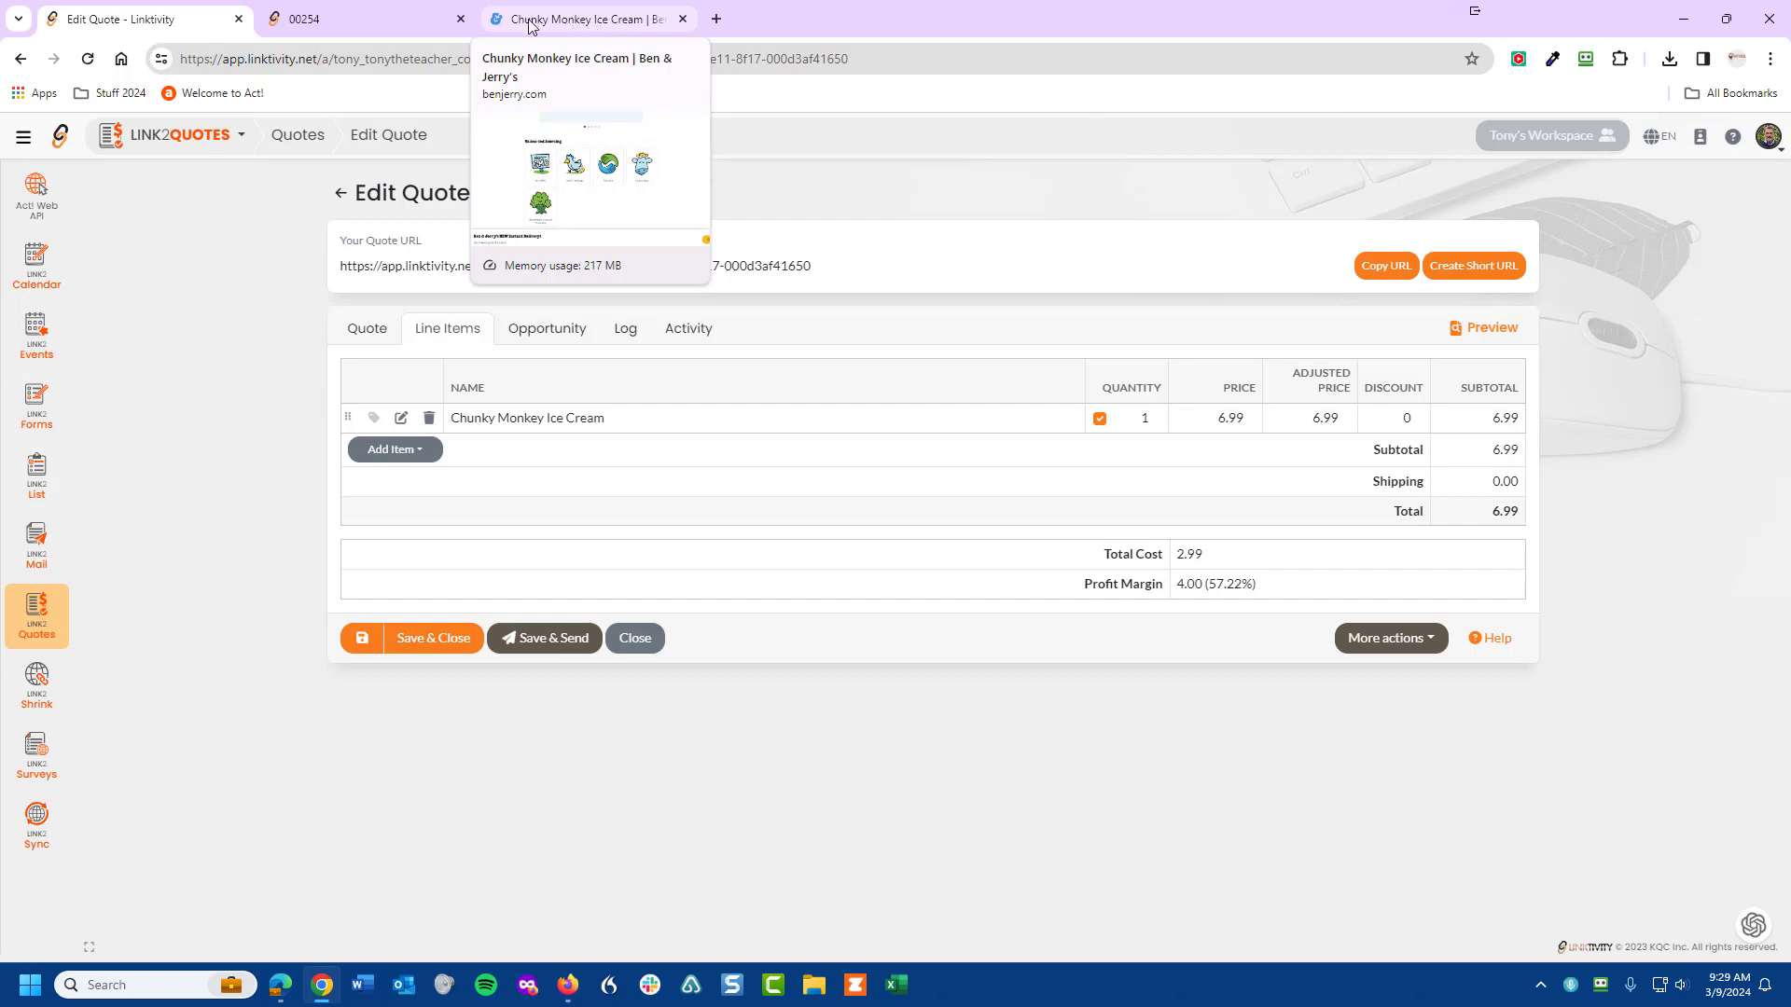
pyautogui.click(362, 18)
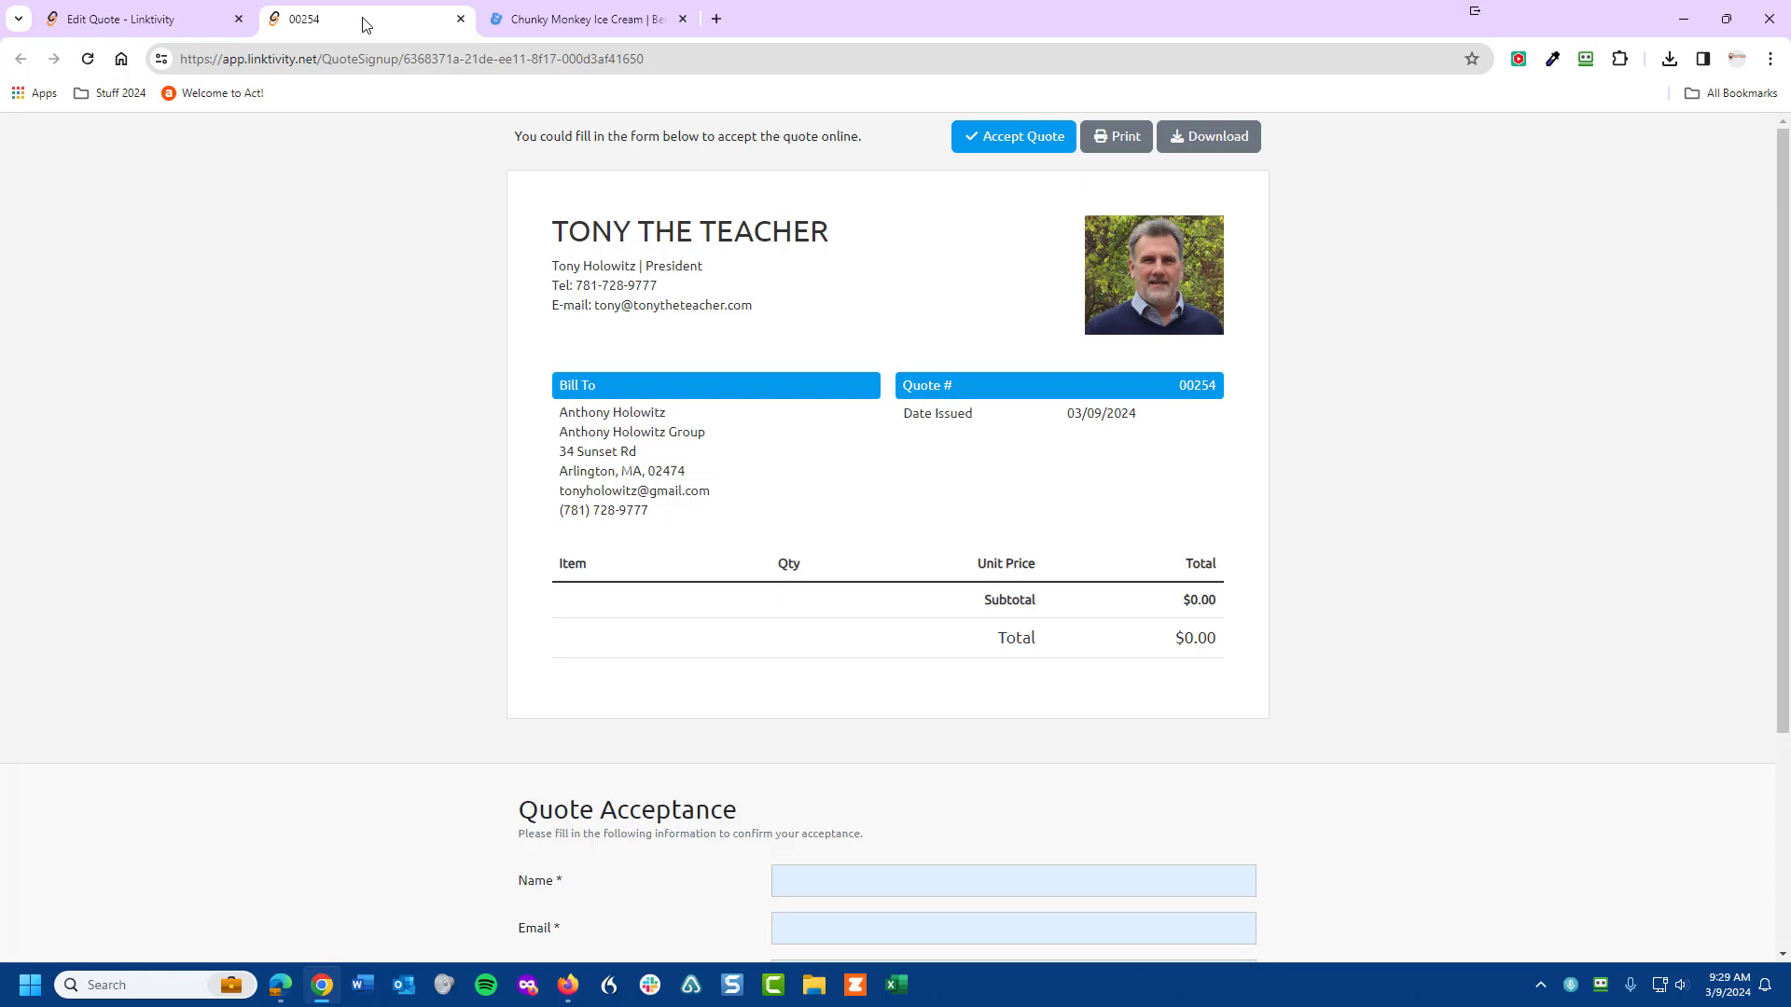
pyautogui.click(88, 59)
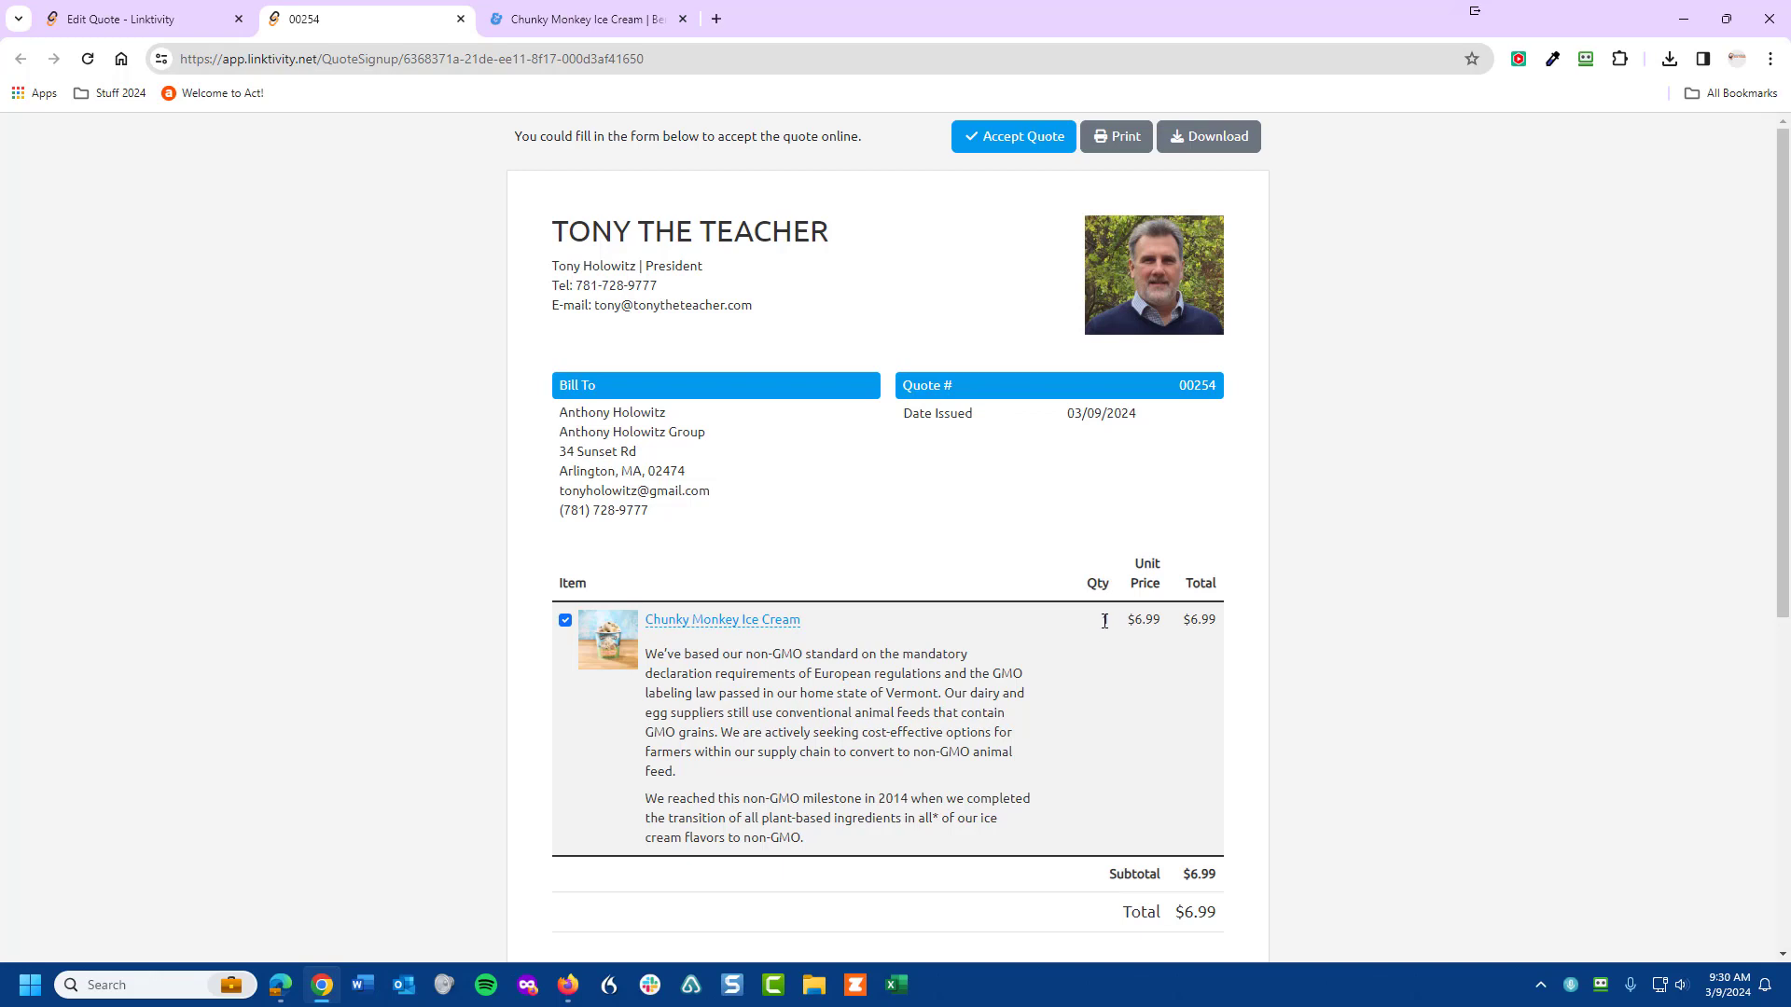
pyautogui.click(126, 28)
pyautogui.click(603, 421)
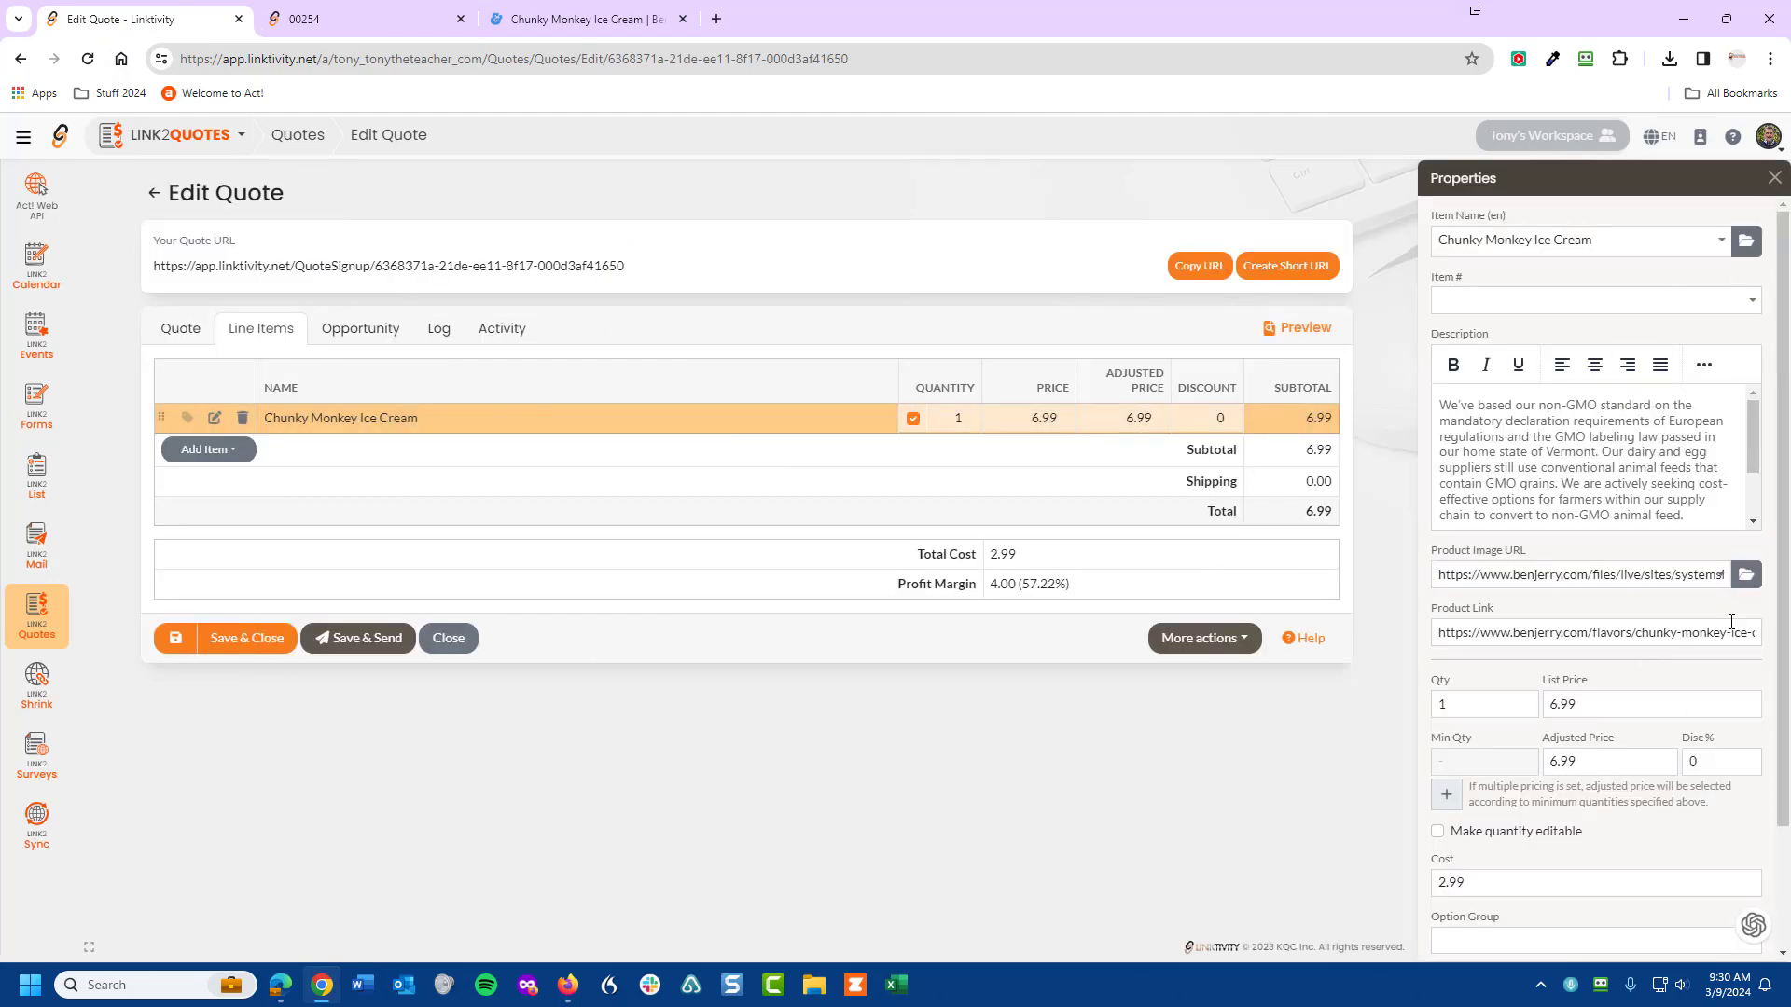
# - Make the Chunky Monkey line's quantity editable by the customer and save the quote
pyautogui.scroll(-2, 1621, 573)
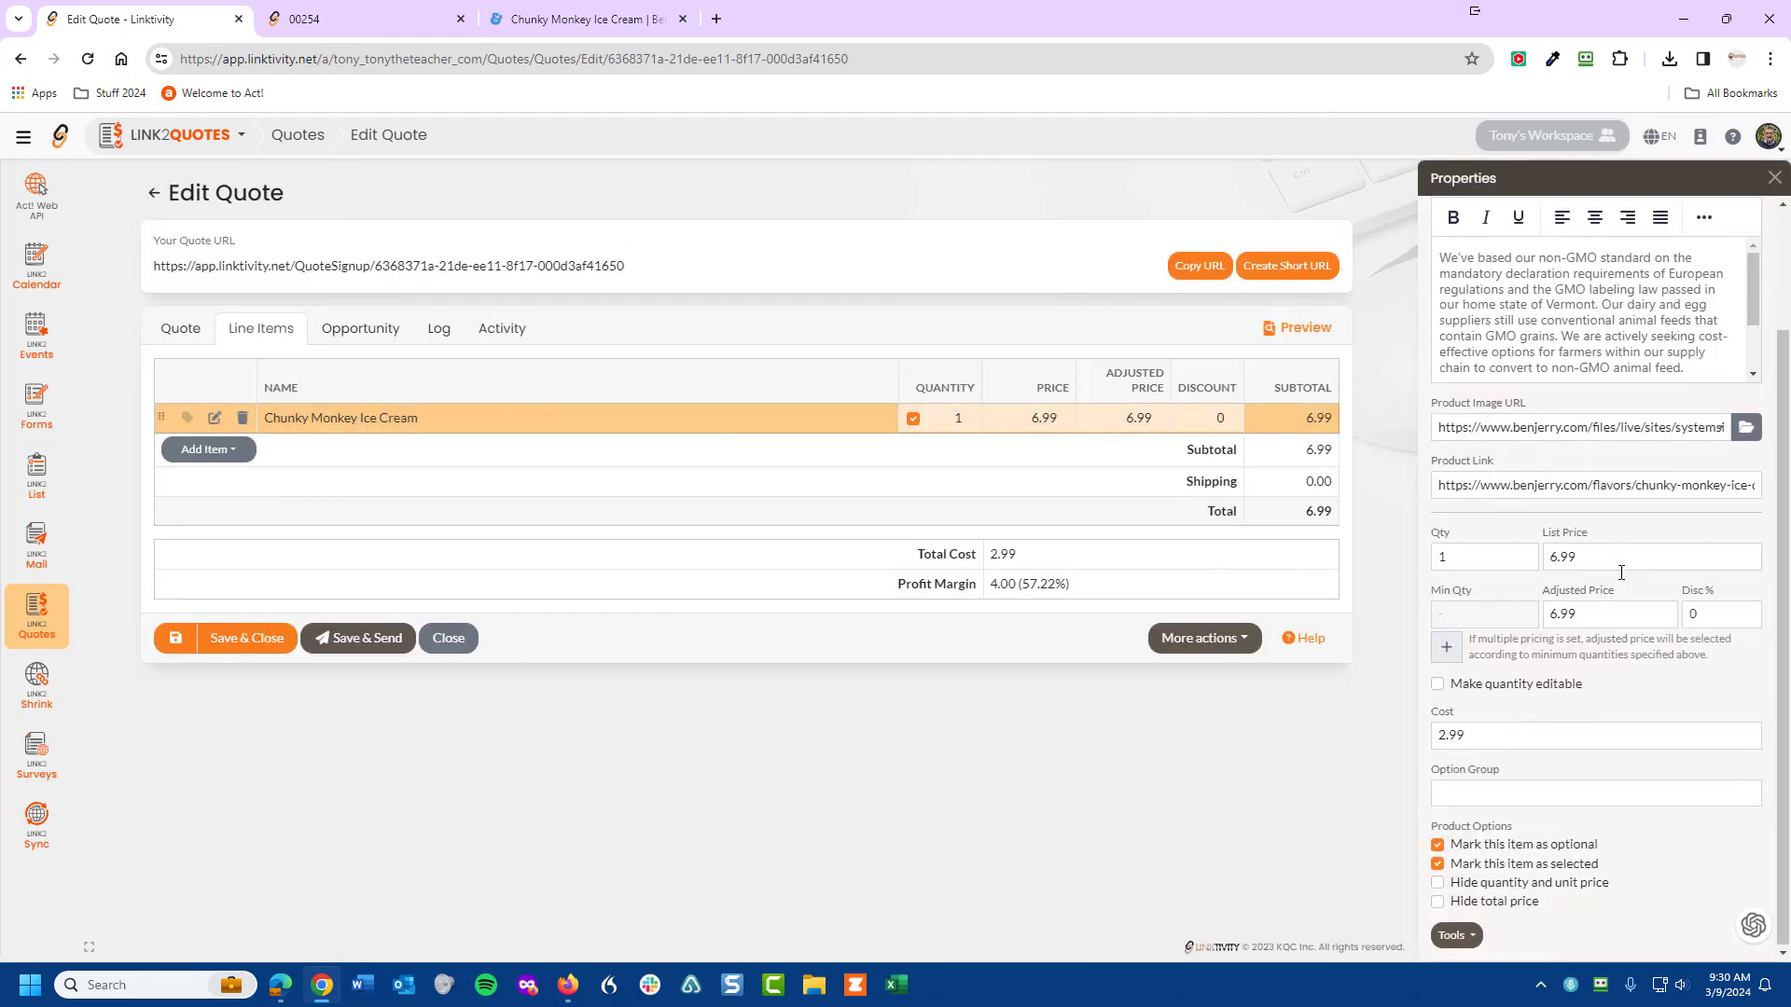
pyautogui.click(1437, 686)
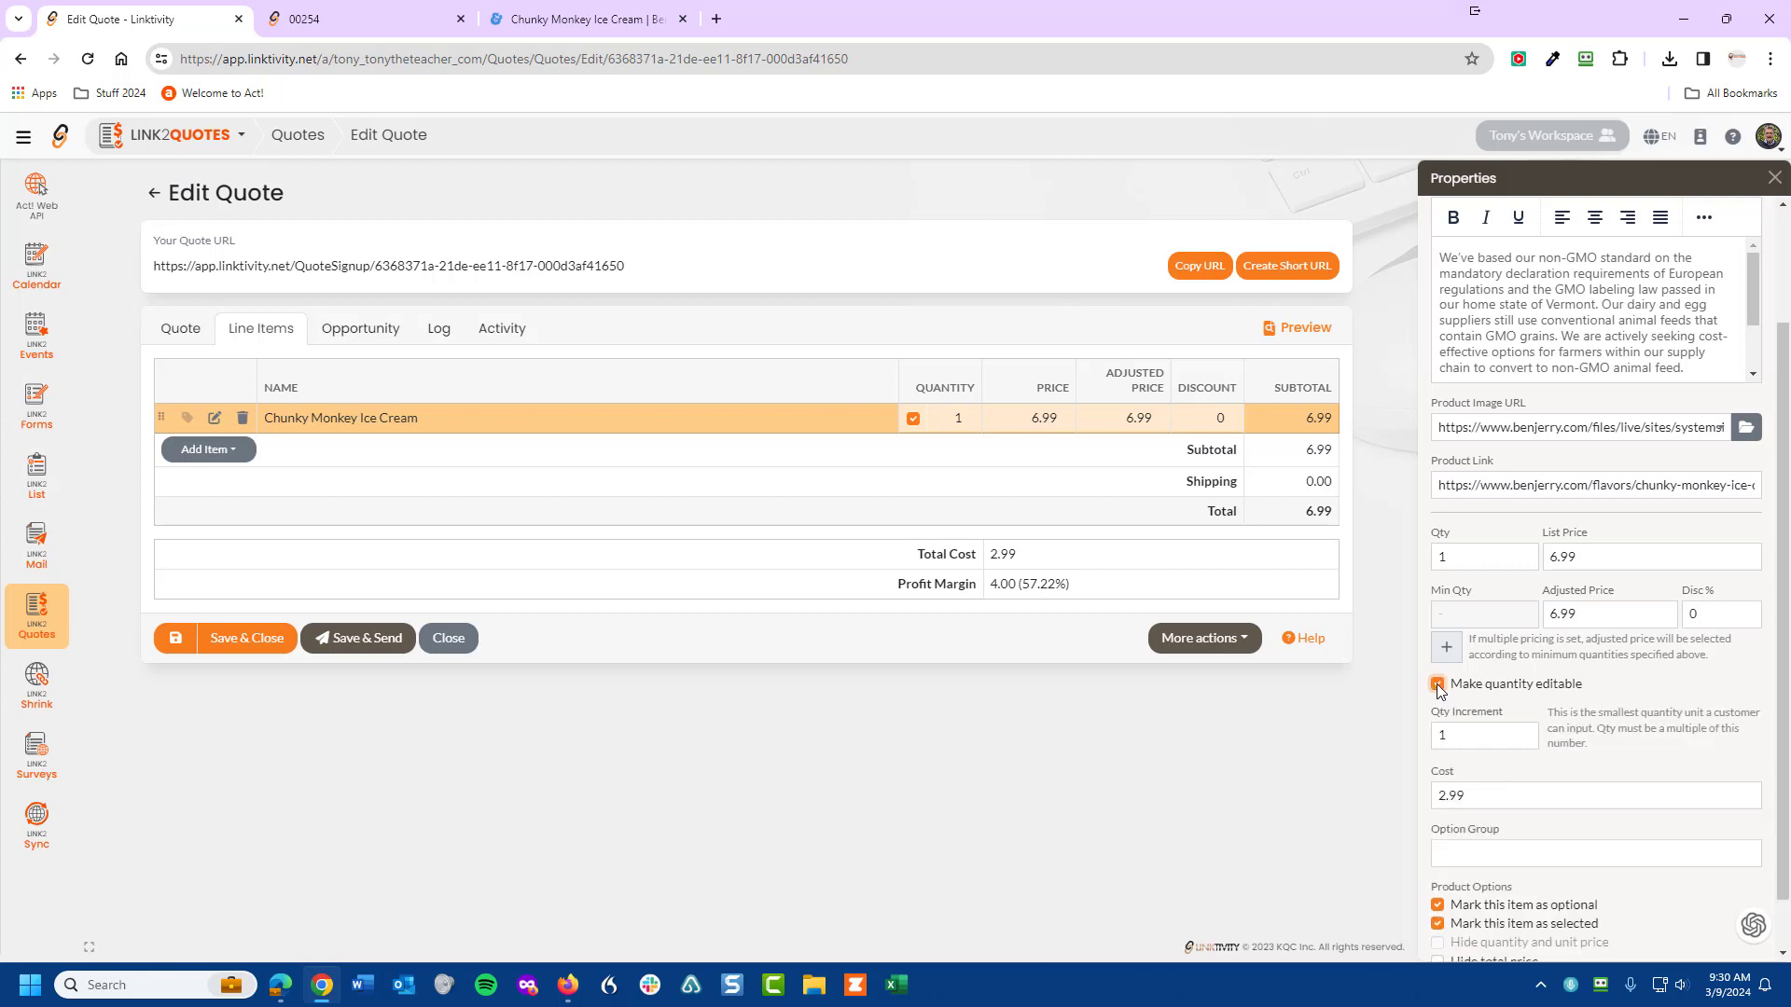
pyautogui.click(176, 638)
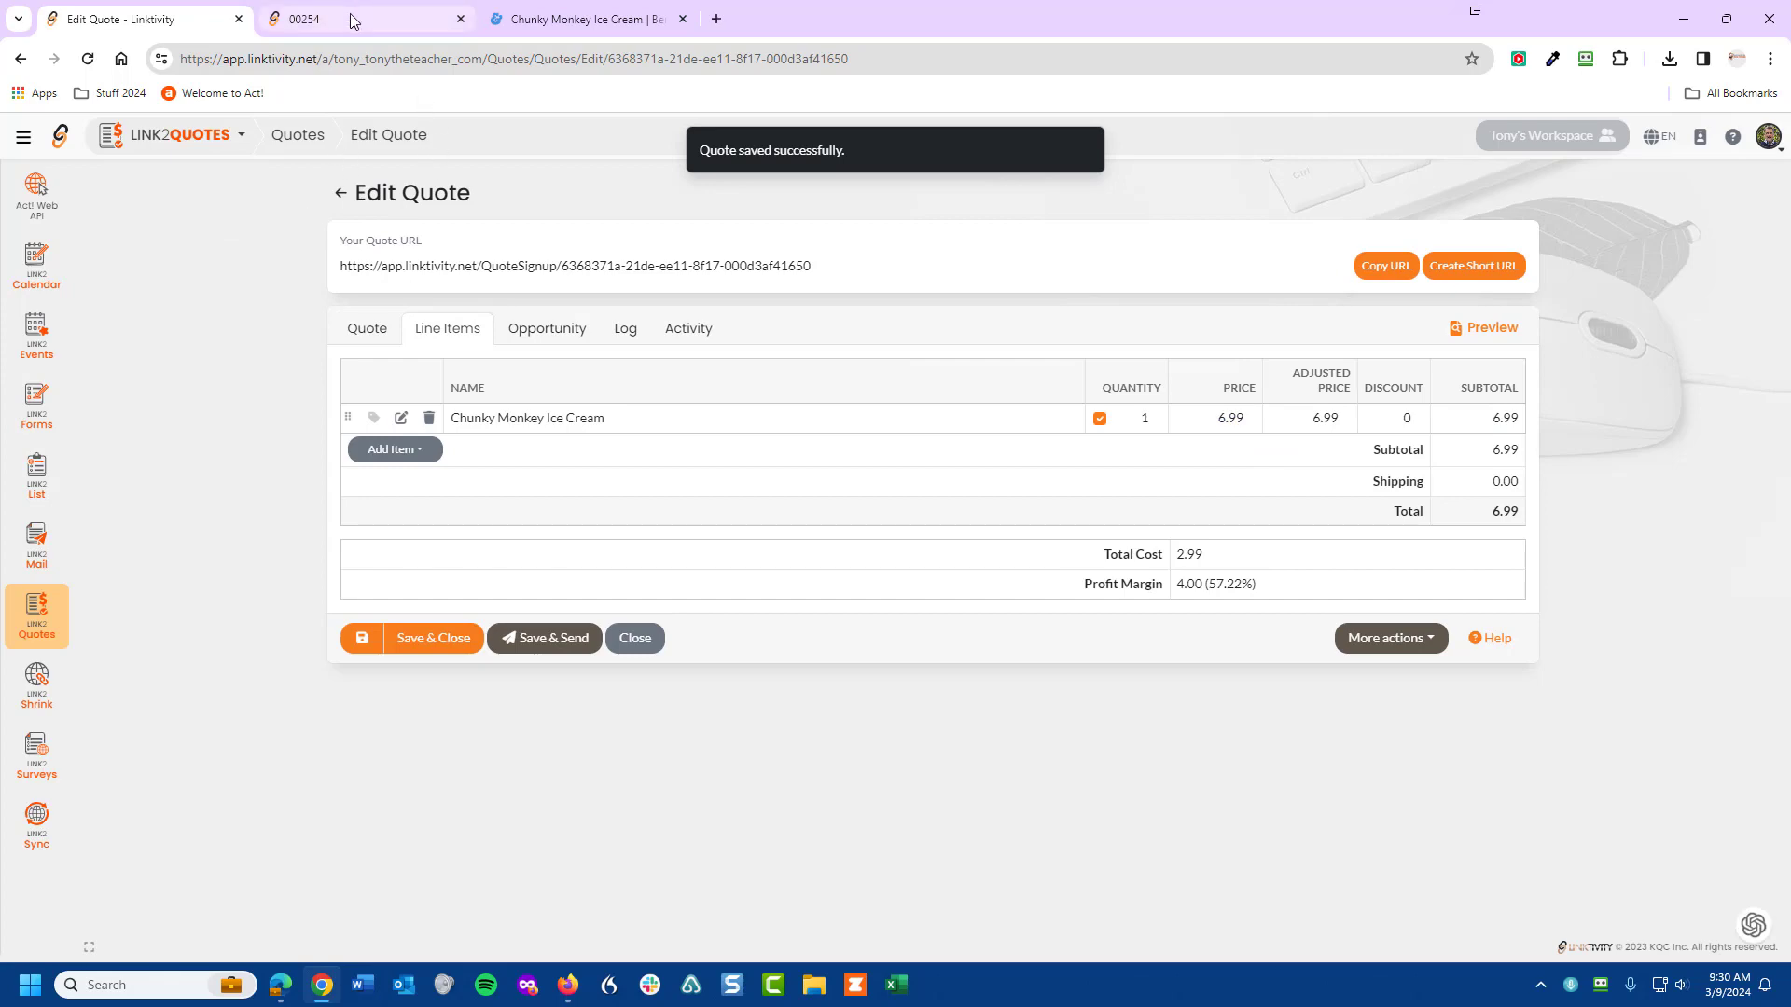
pyautogui.click(350, 14)
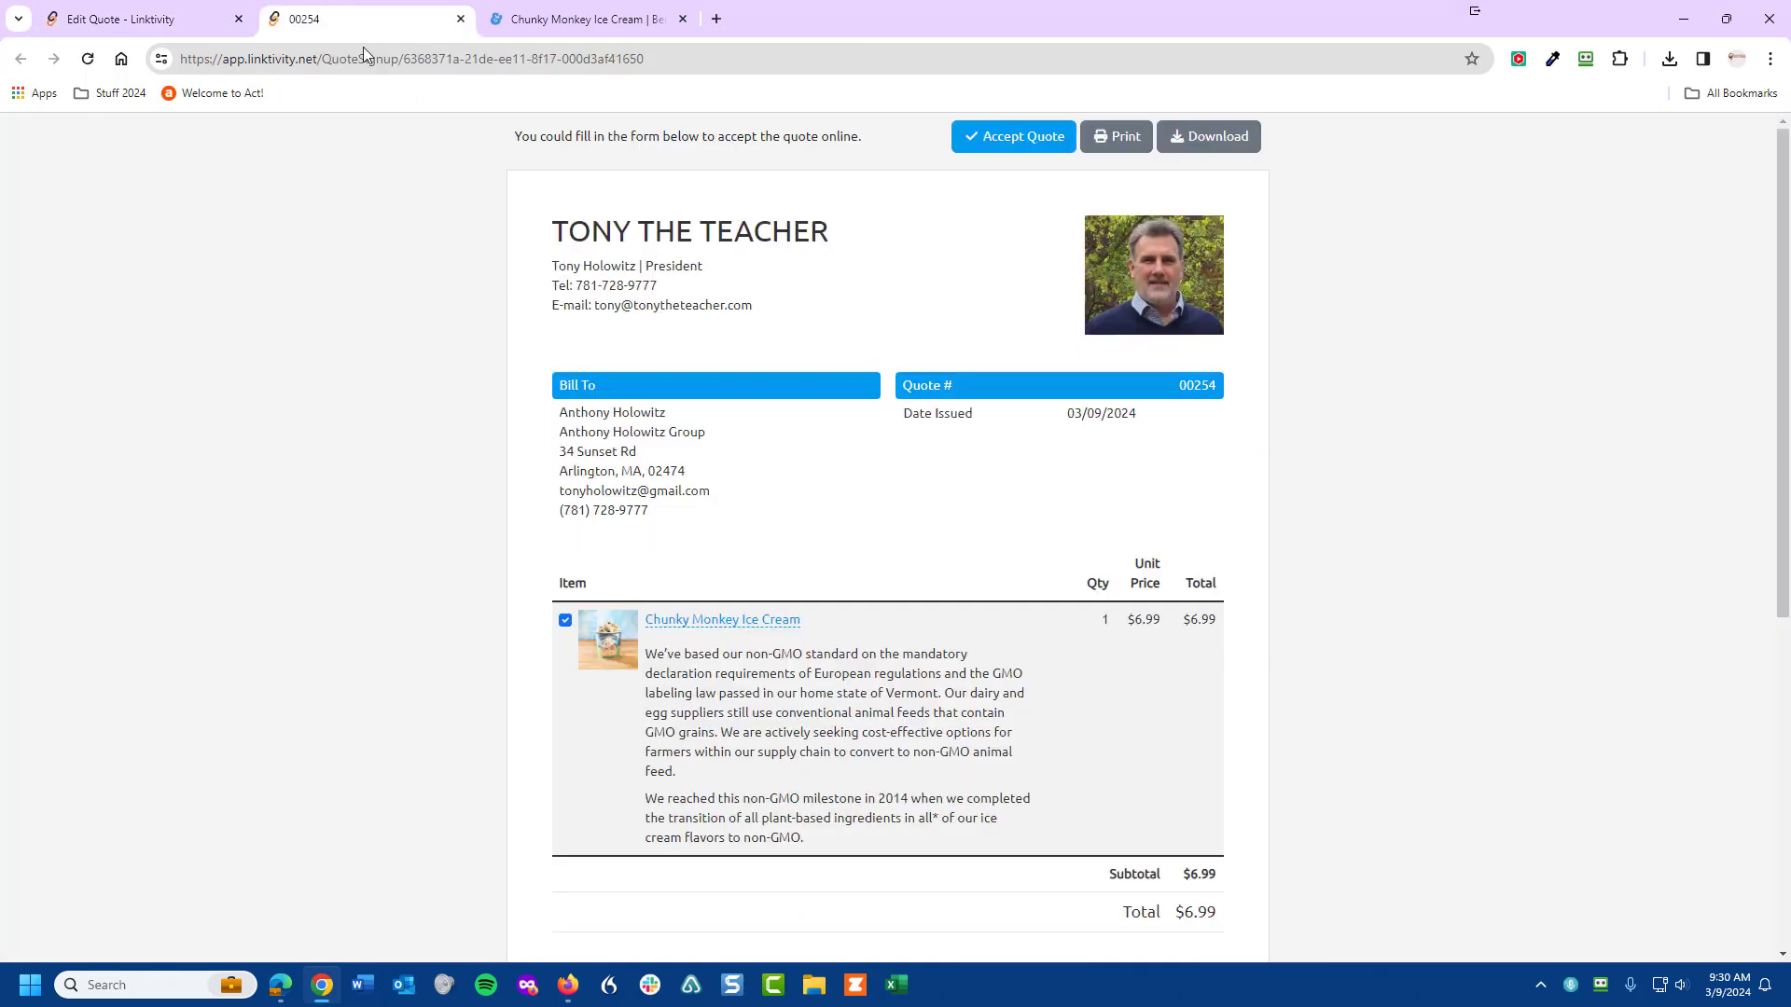
# - On the reloaded customer page, raise Chunky Monkey quantity to 6 ($41.94) and open its product page
pyautogui.click(87, 60)
pyautogui.click(1100, 616)
pyautogui.click(1090, 617)
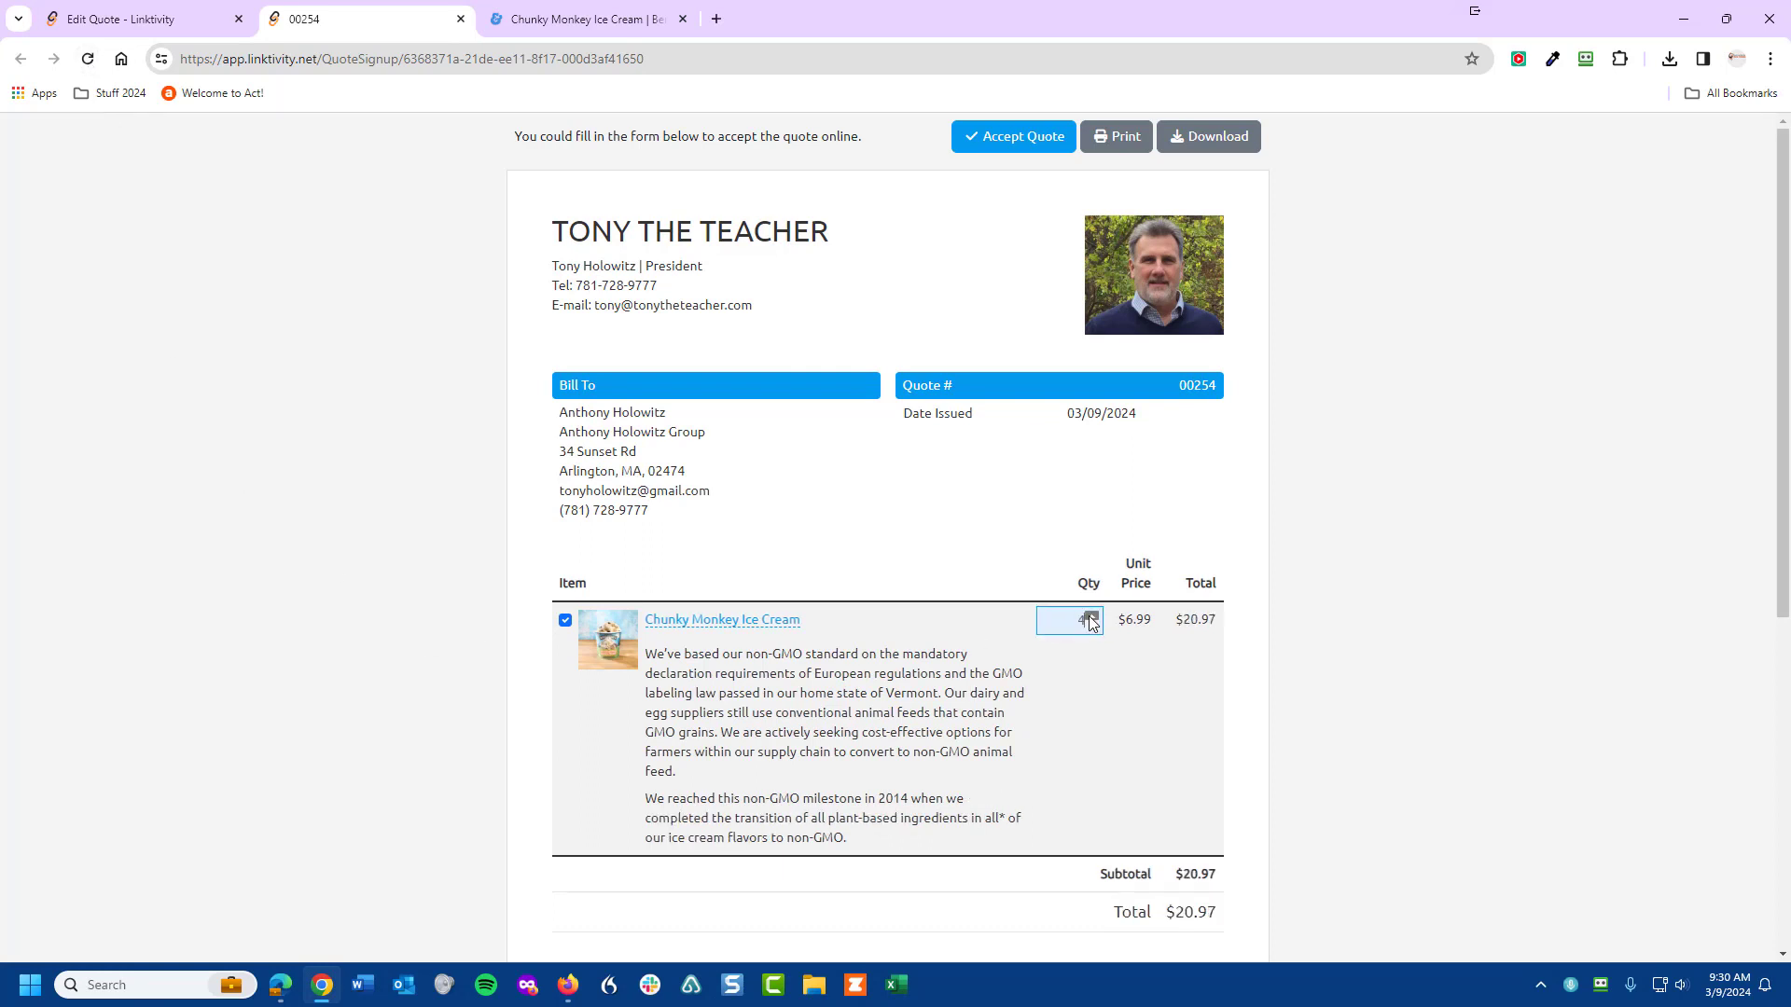
pyautogui.click(1089, 616)
pyautogui.click(1090, 617)
pyautogui.click(1089, 616)
pyautogui.click(695, 623)
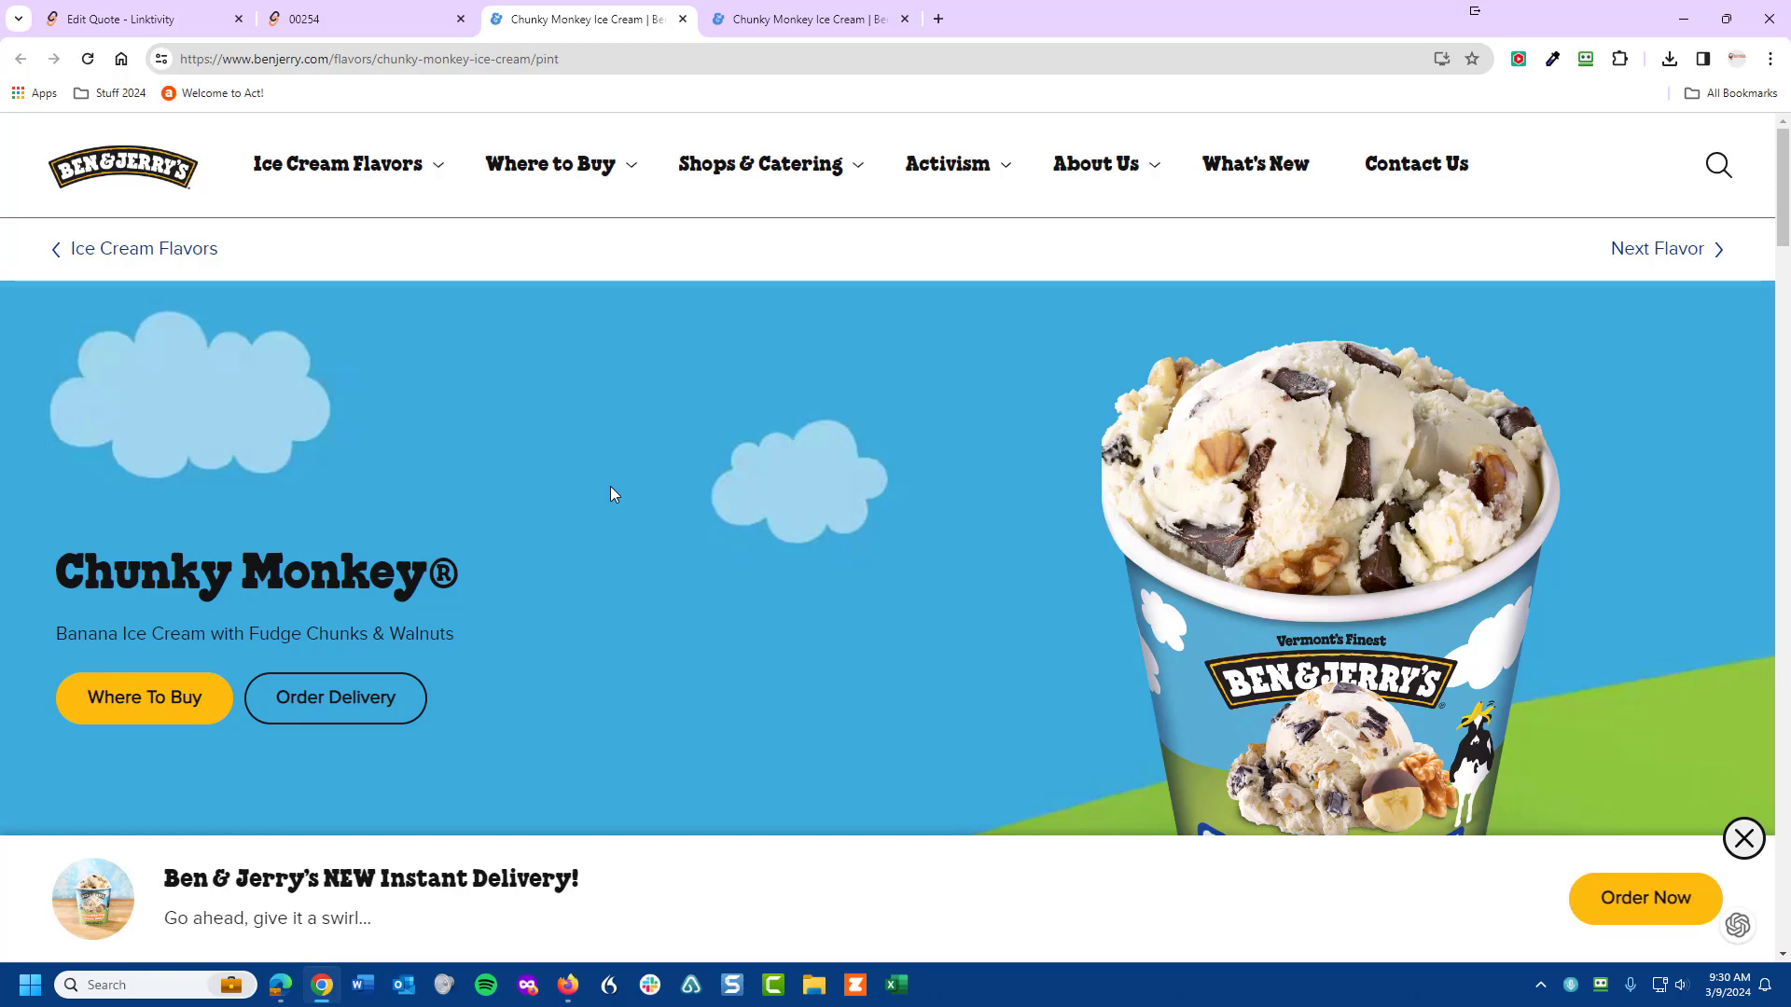
# - Return to the quote editor and open the Add Item type list
pyautogui.click(112, 34)
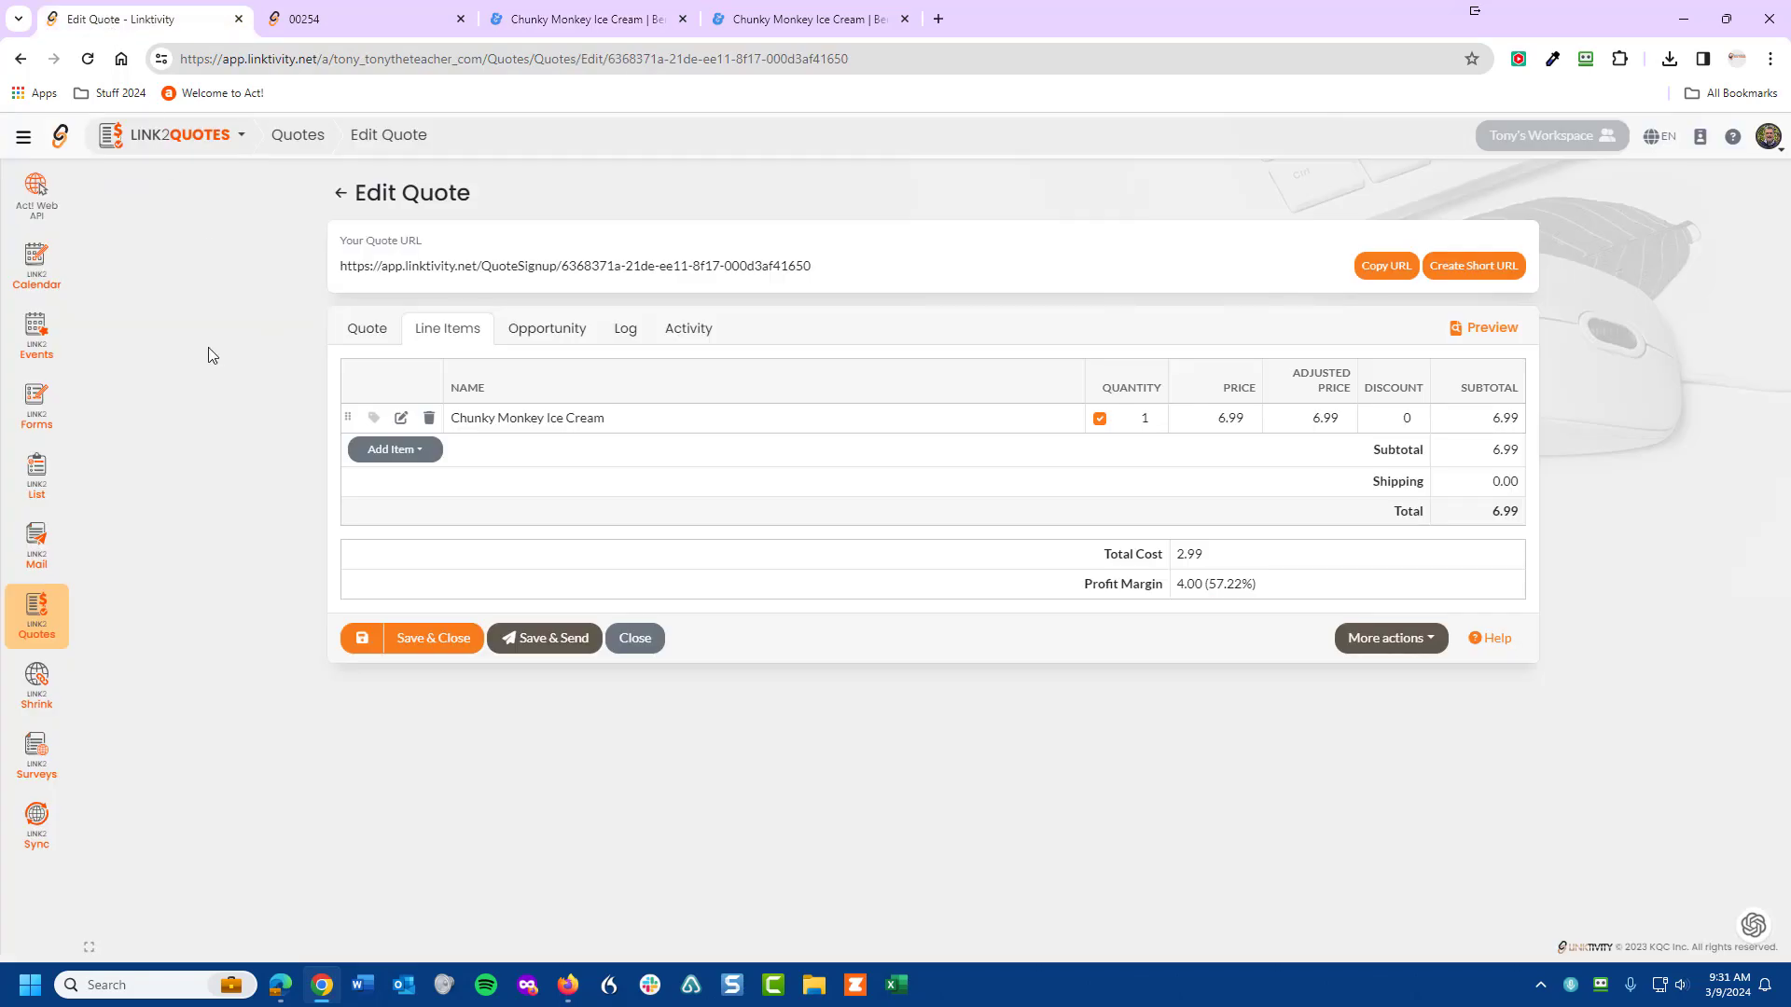
pyautogui.click(418, 452)
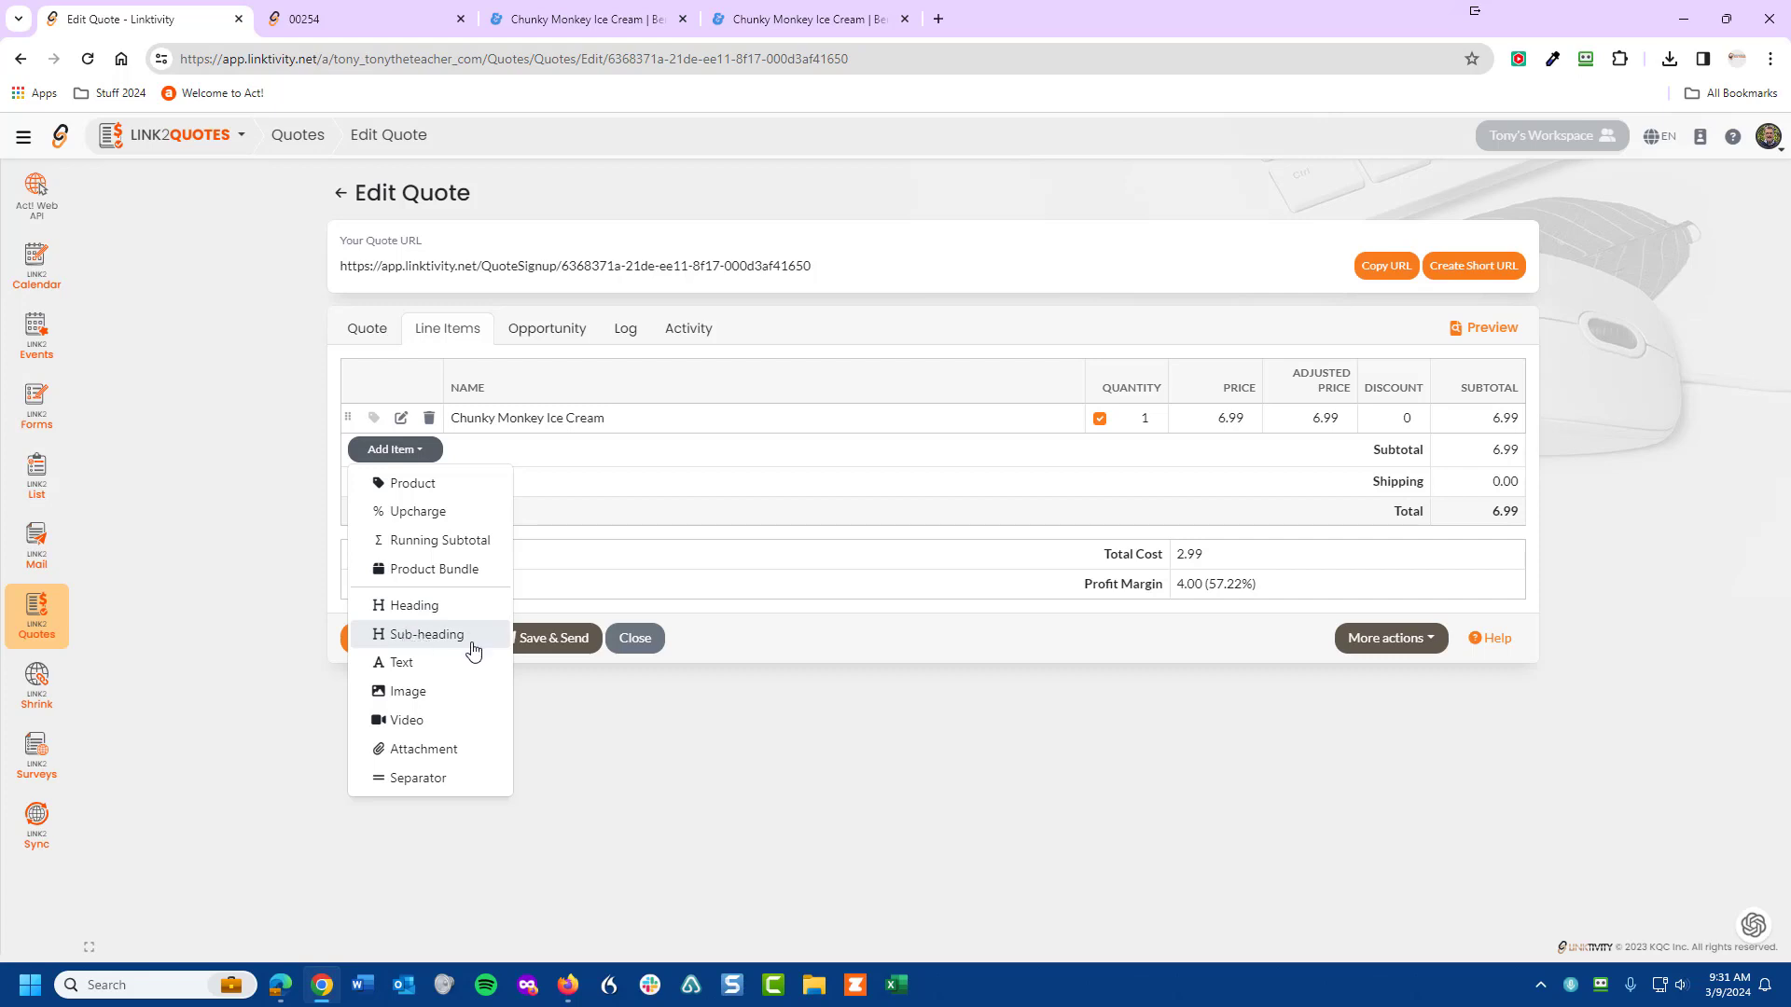
pyautogui.click(398, 695)
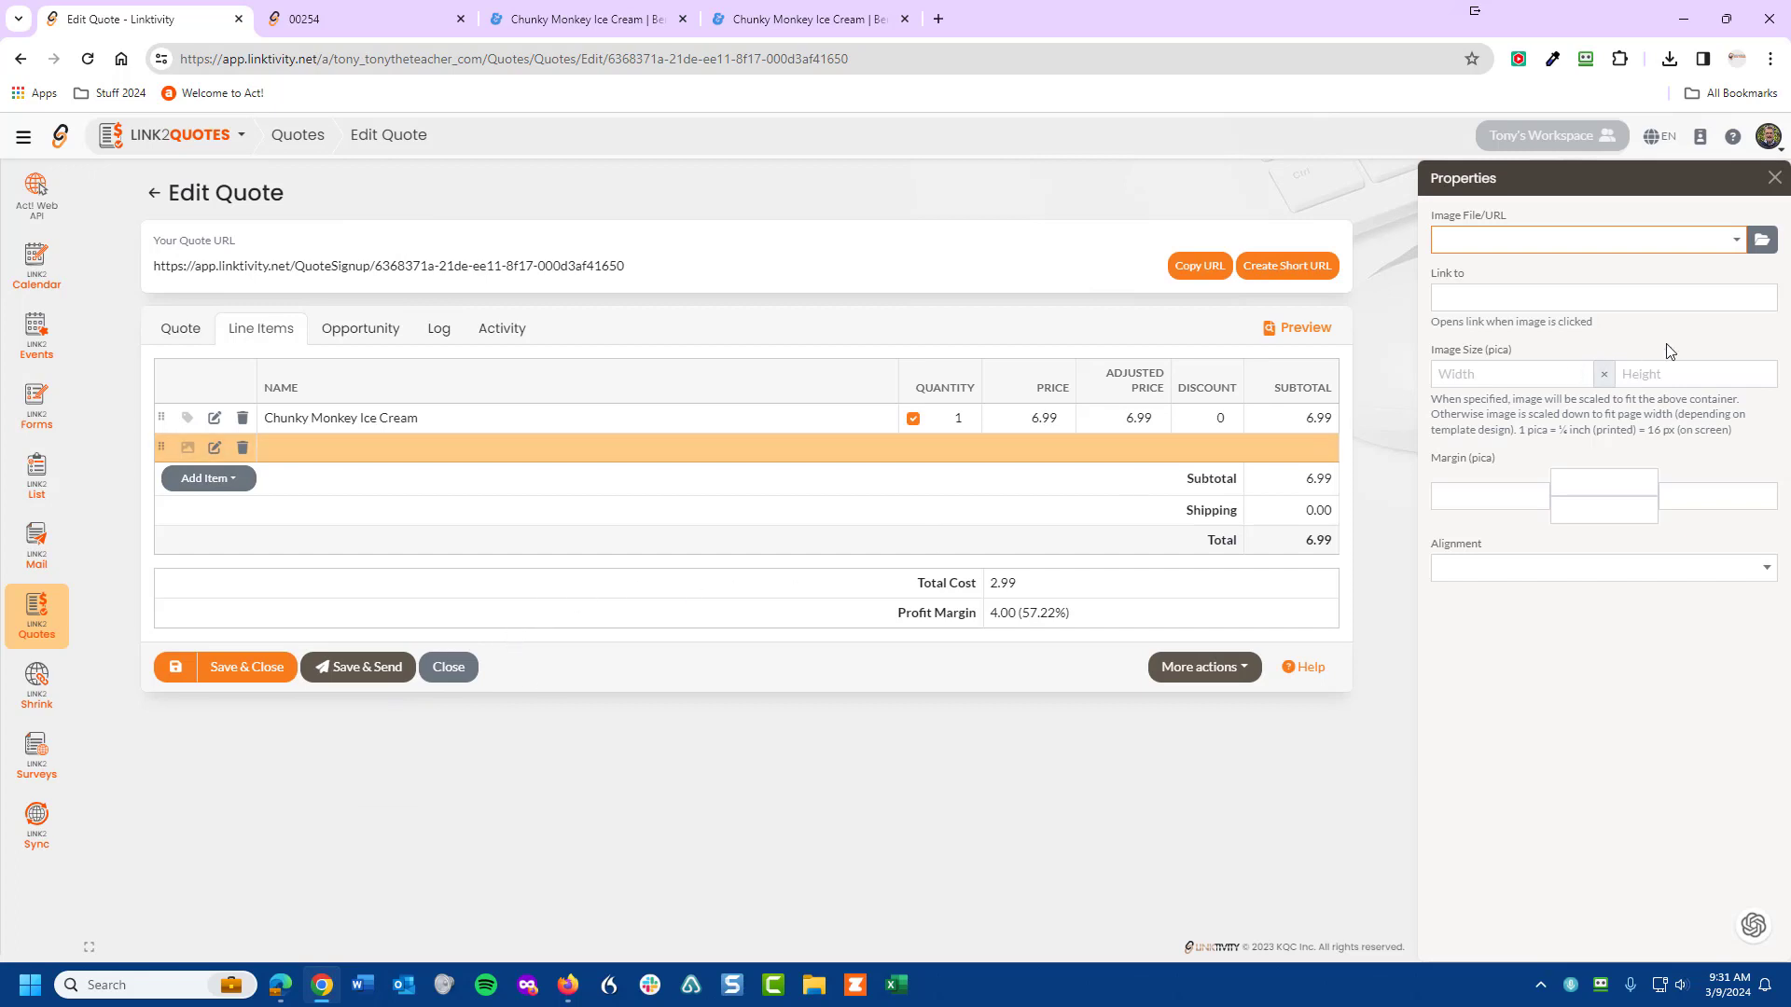
pyautogui.click(1738, 239)
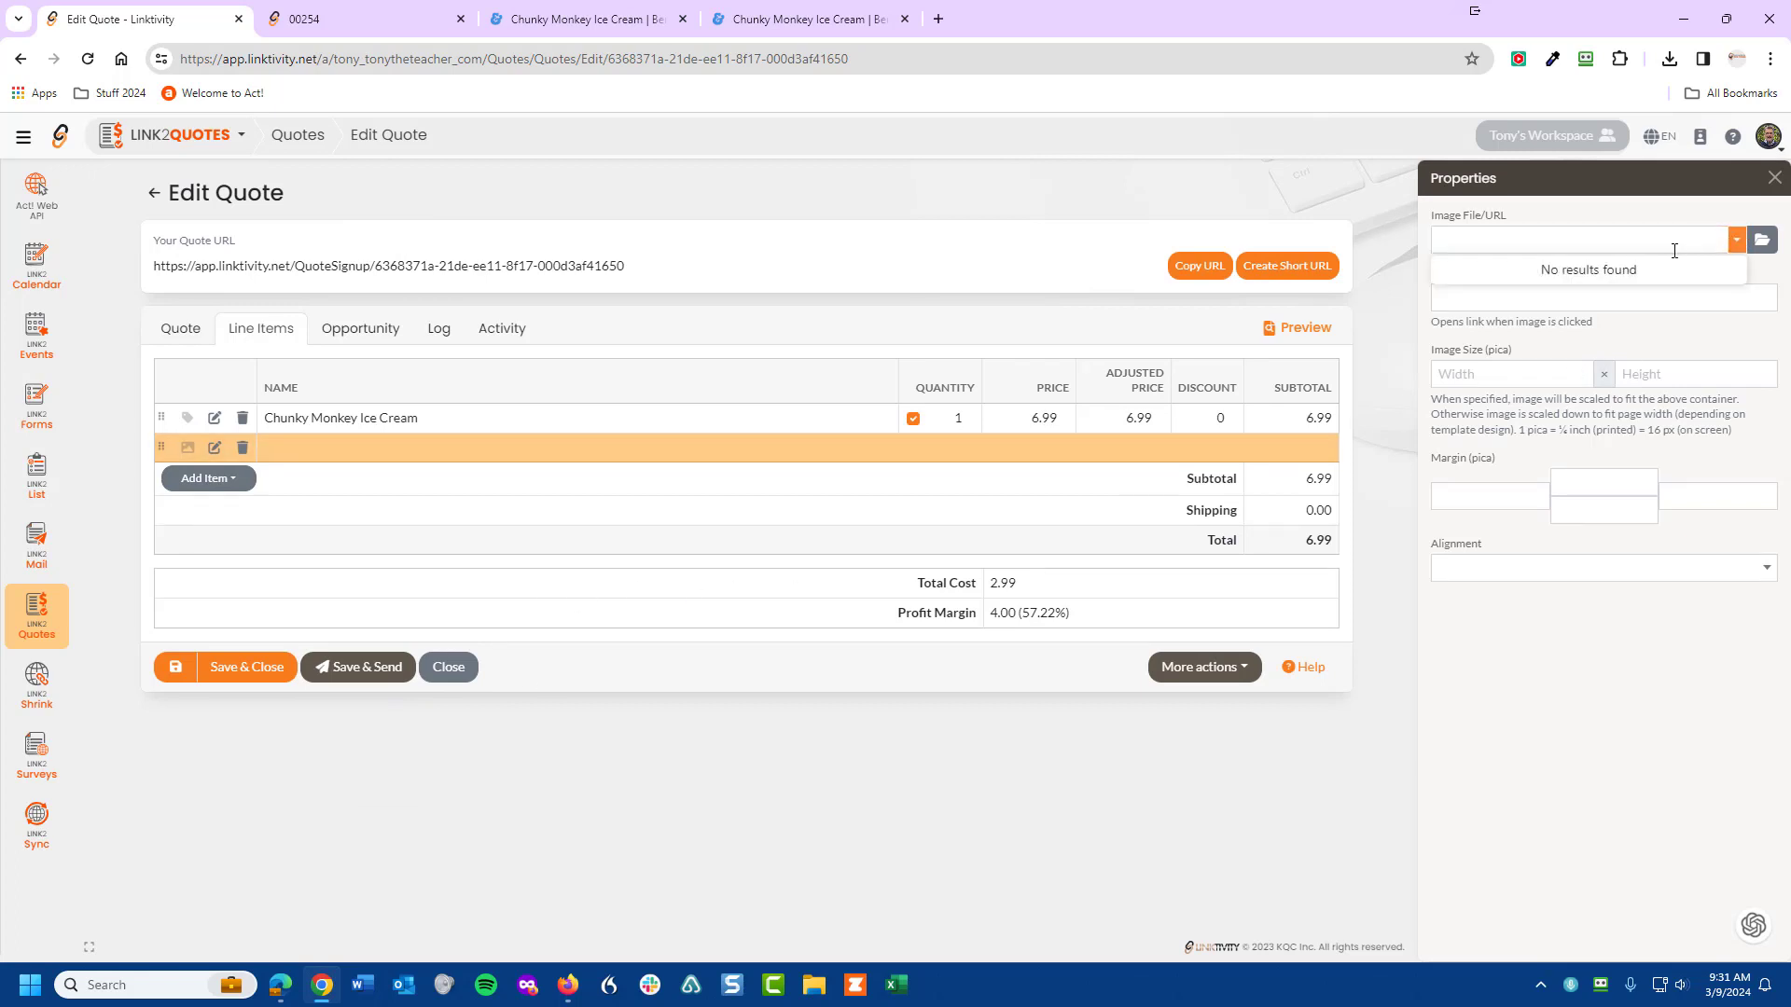
pyautogui.click(1762, 242)
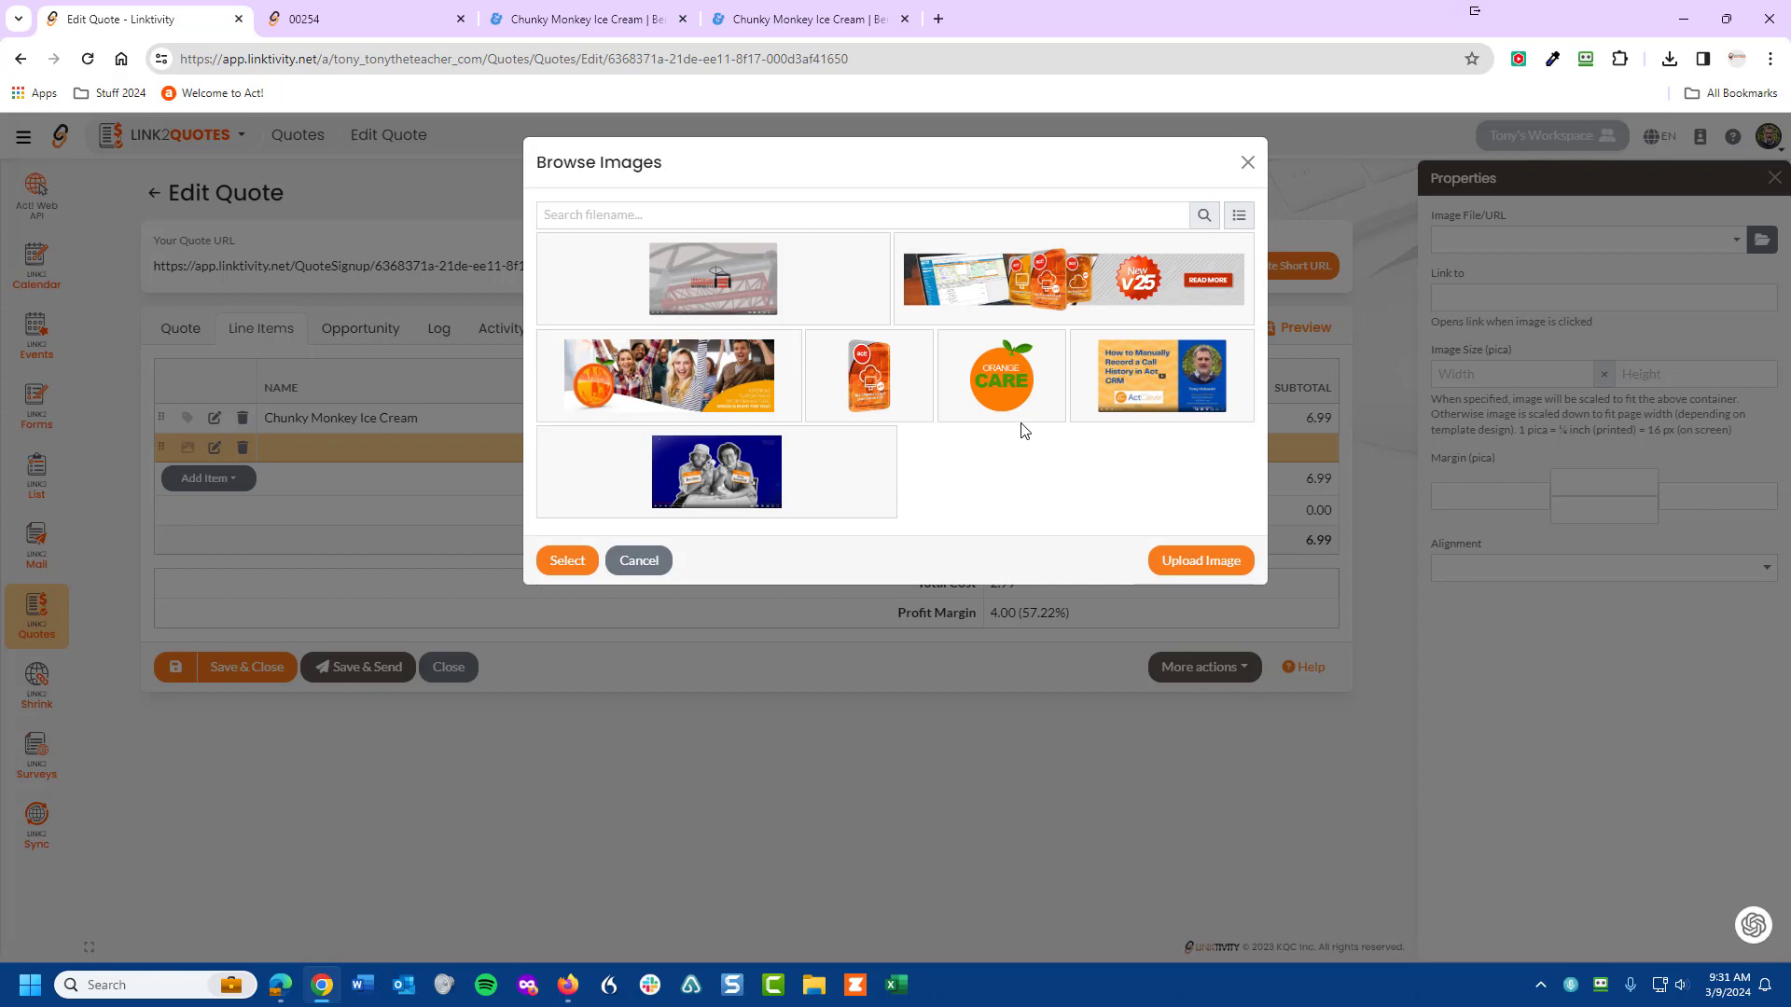
pyautogui.click(996, 374)
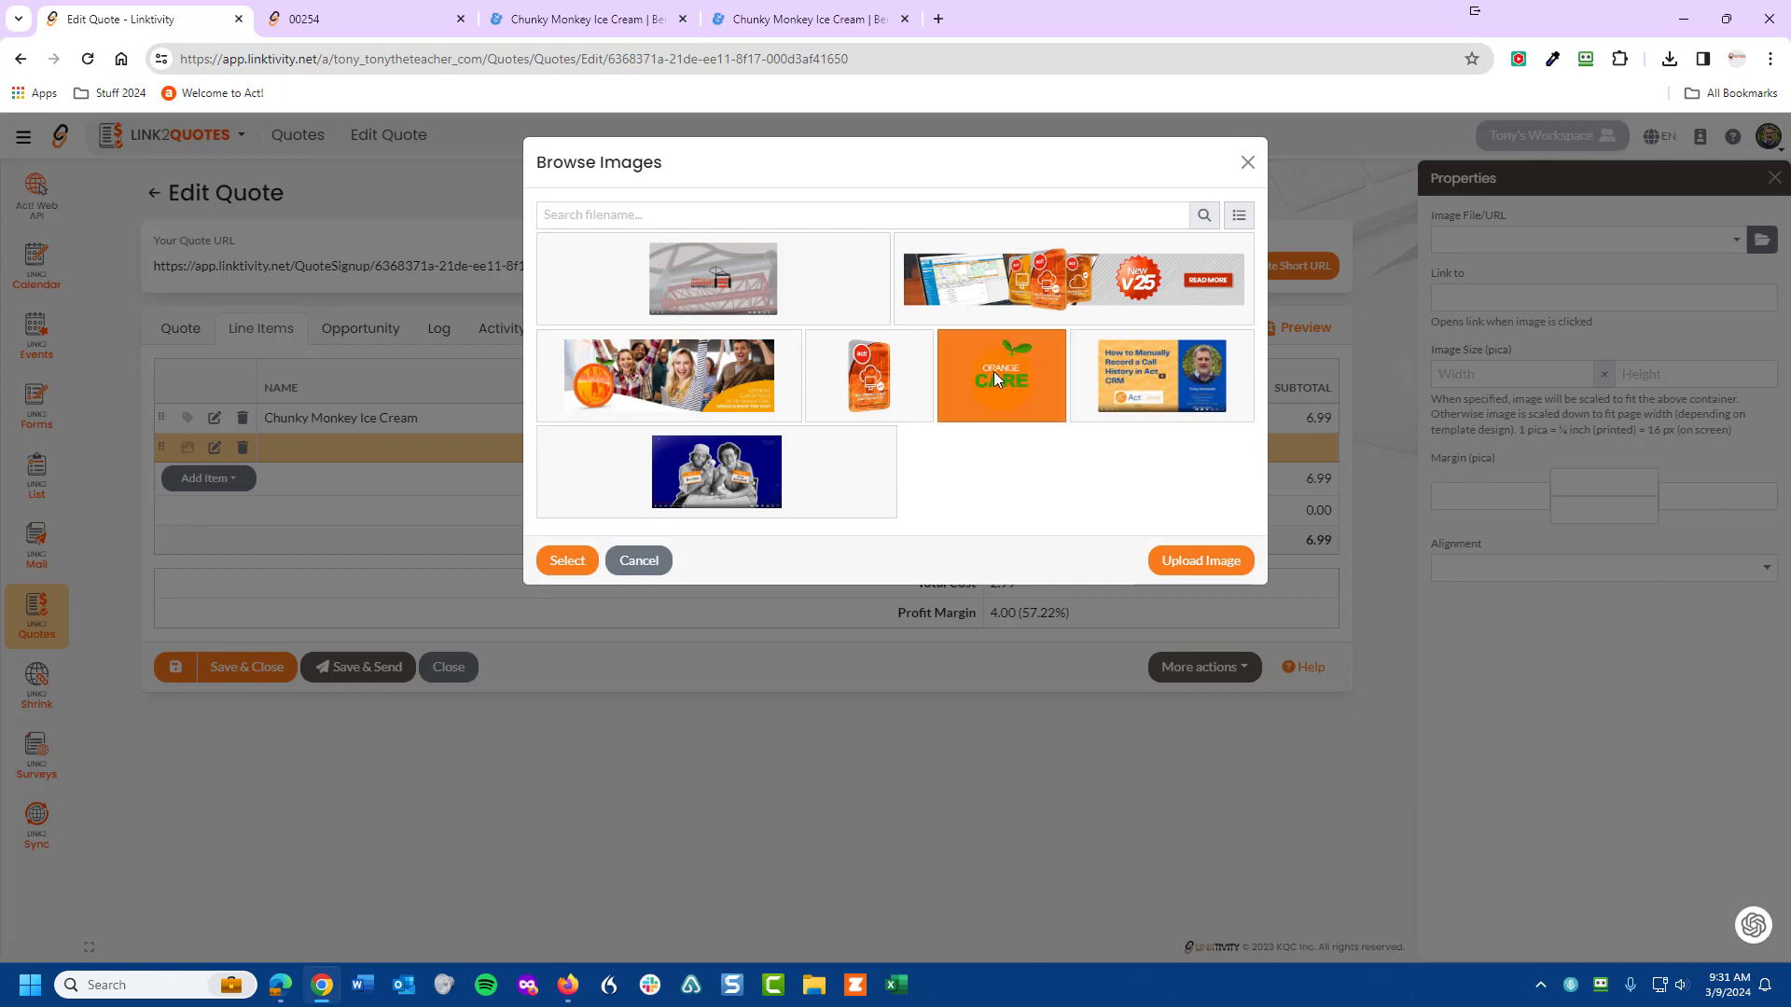
pyautogui.click(1217, 564)
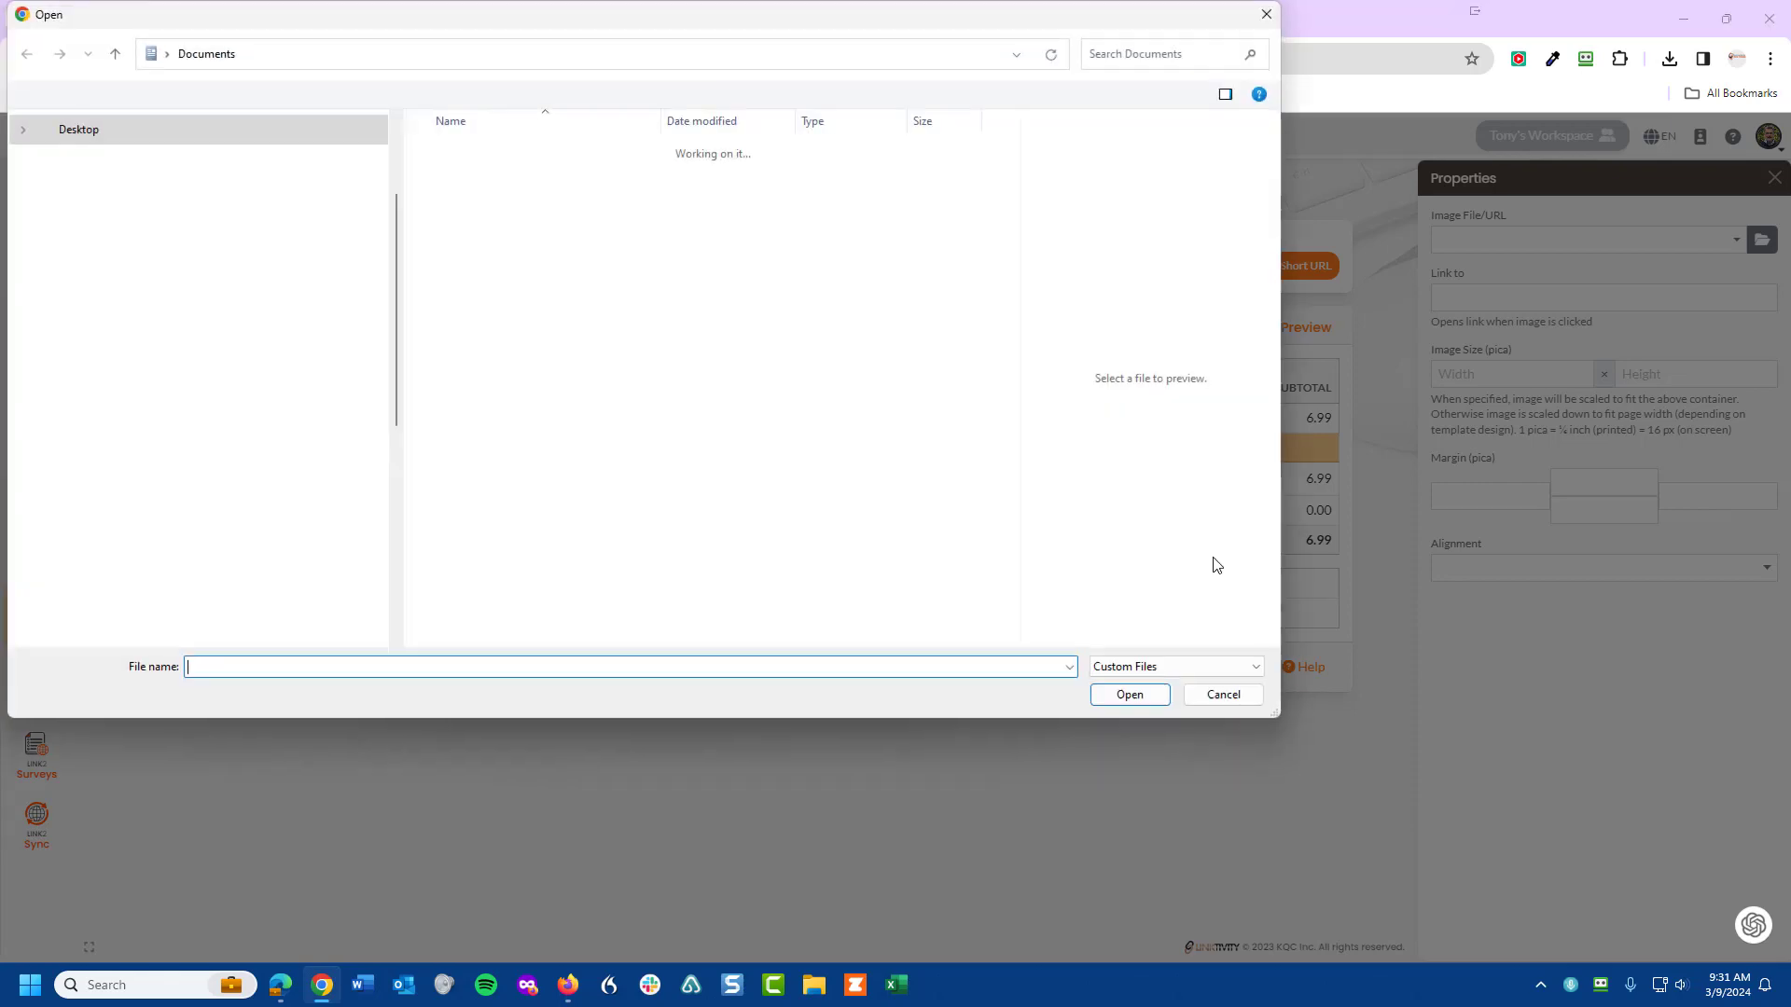
pyautogui.click(1240, 692)
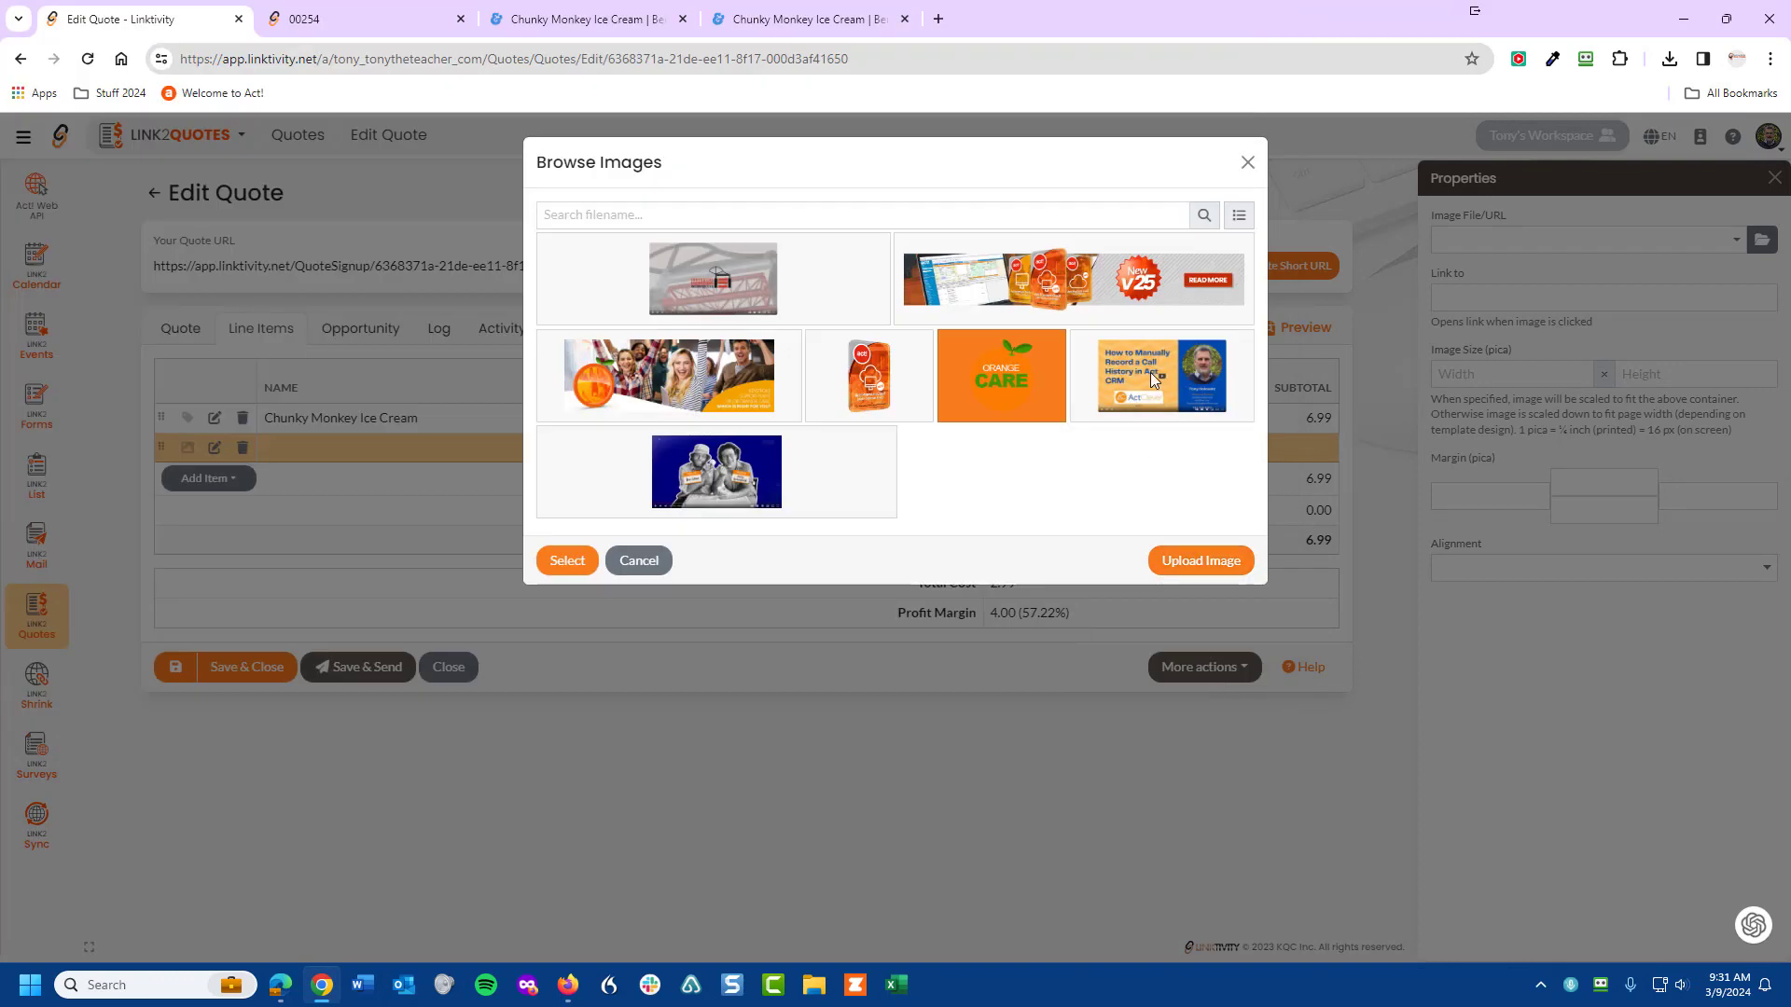
pyautogui.click(1149, 372)
pyautogui.click(961, 371)
pyautogui.click(567, 561)
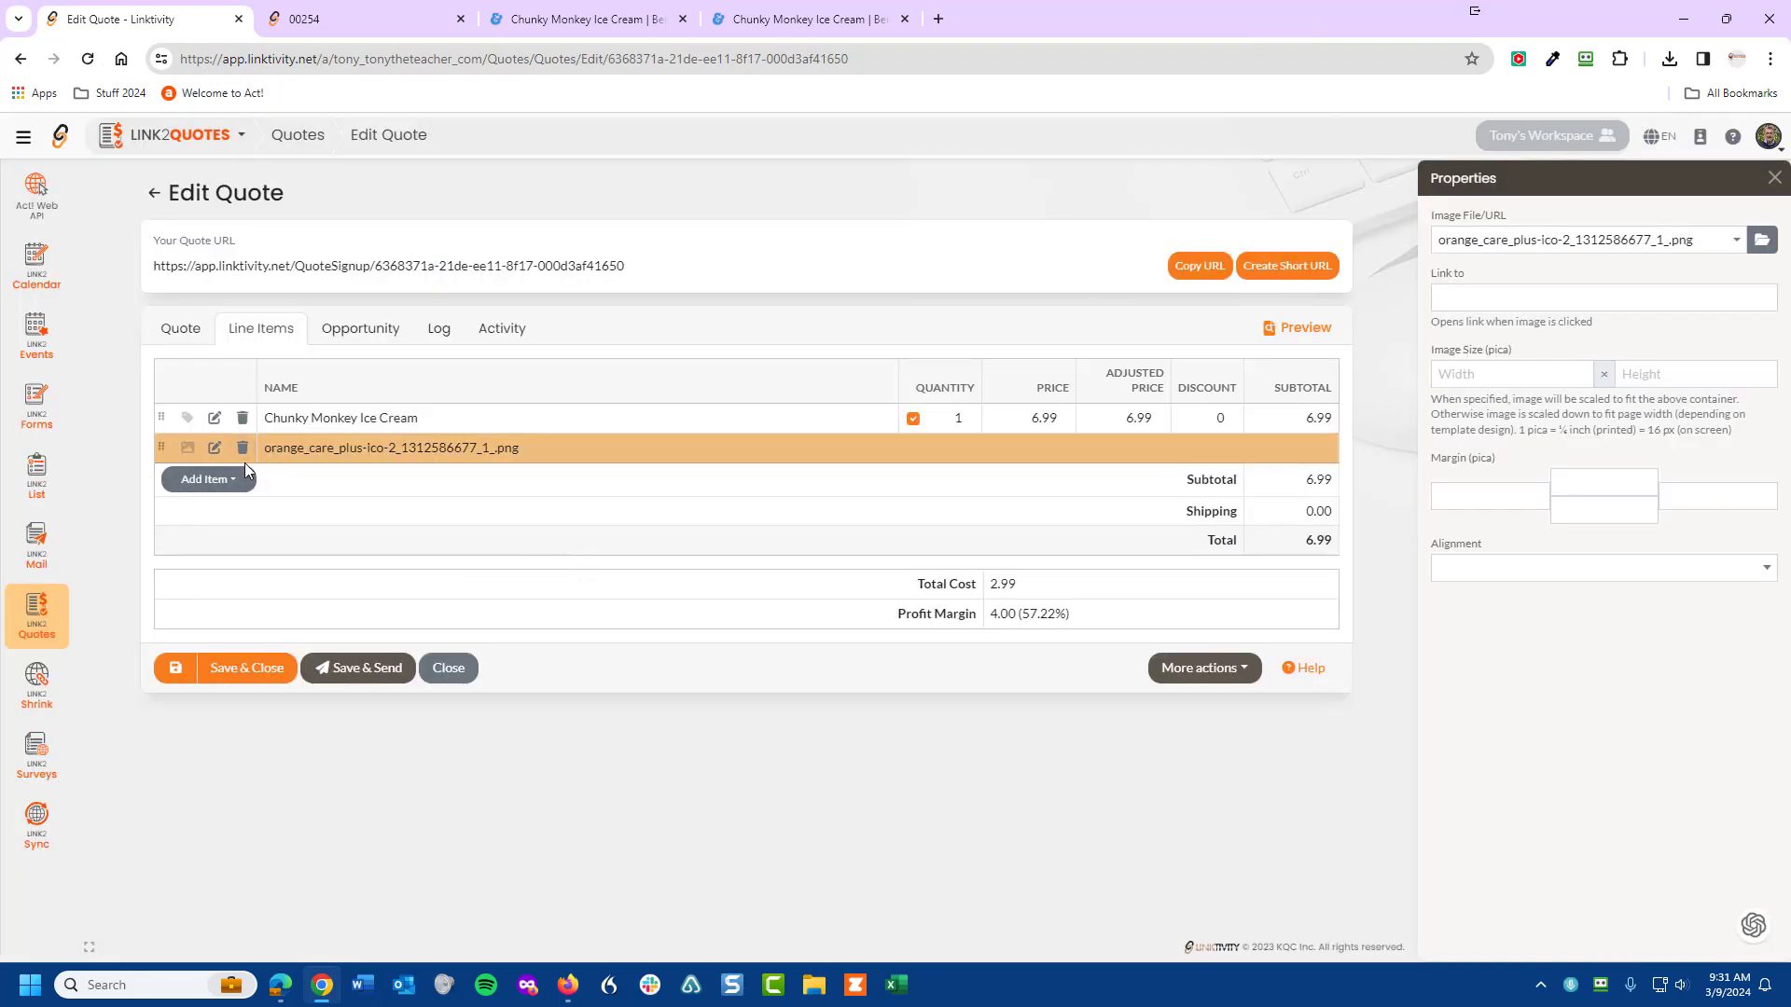
# - Save quote 00254, reload its customer page to confirm the Orange Care image appears under Chunky Monkey Ice Cream
pyautogui.click(158, 670)
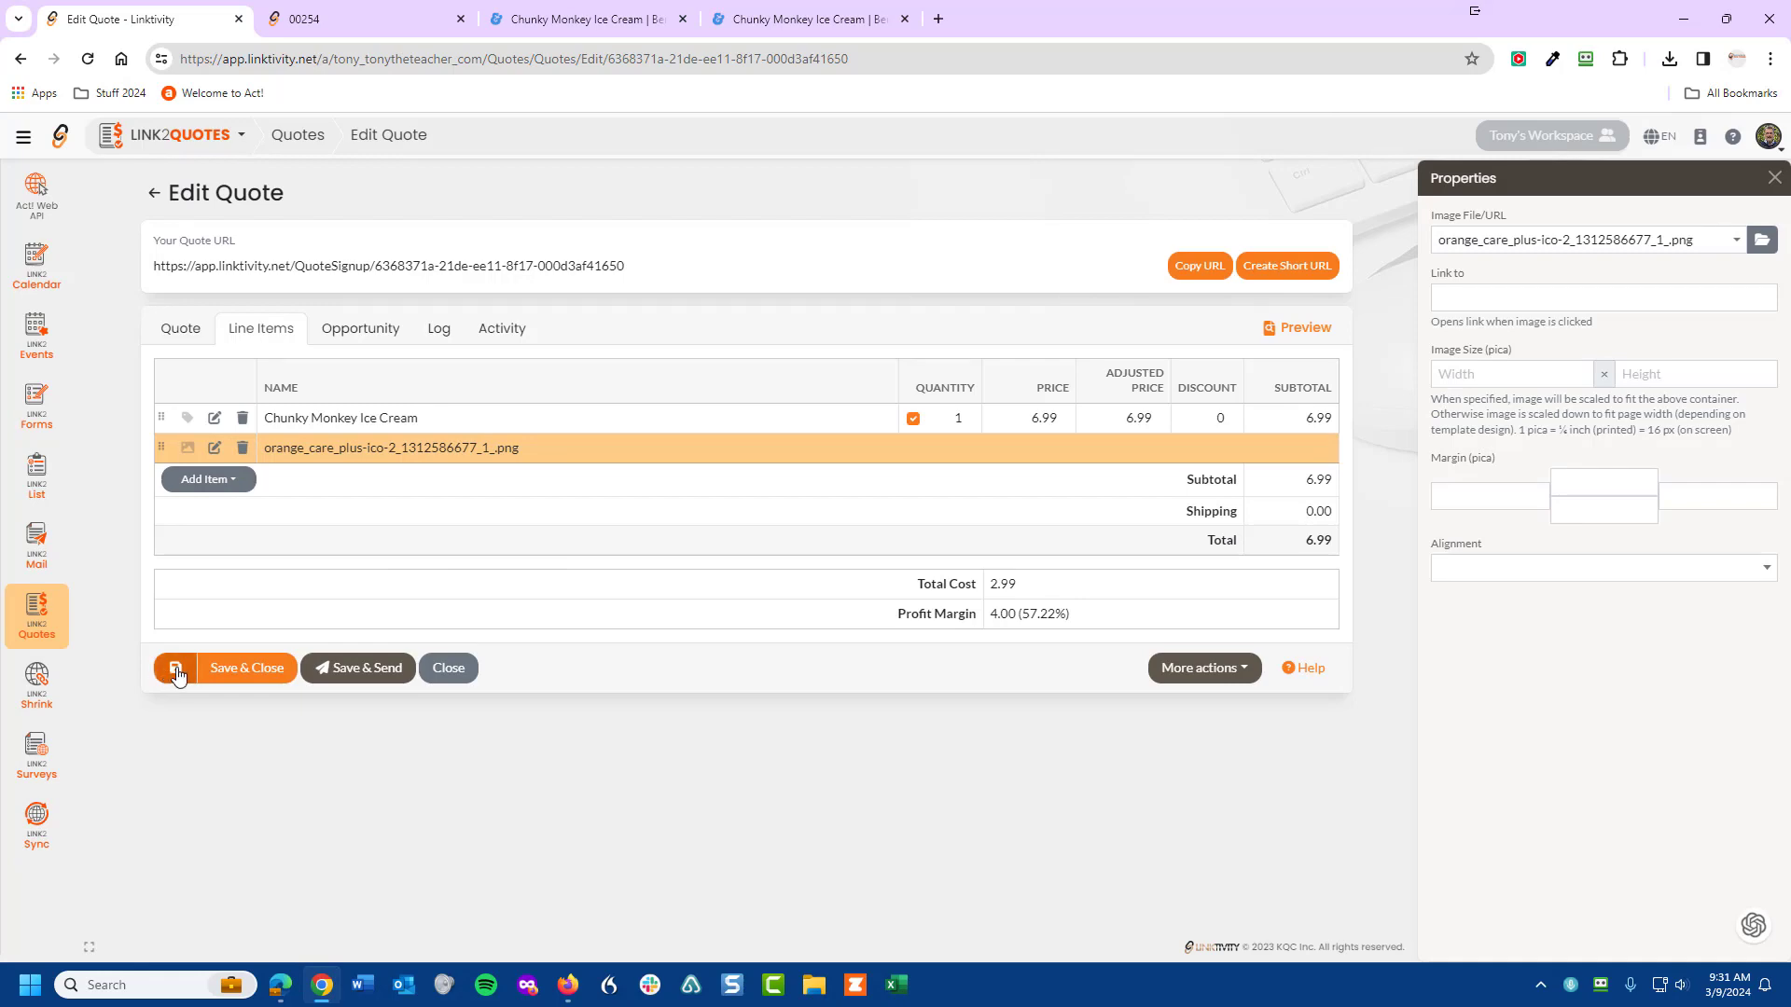
pyautogui.click(377, 16)
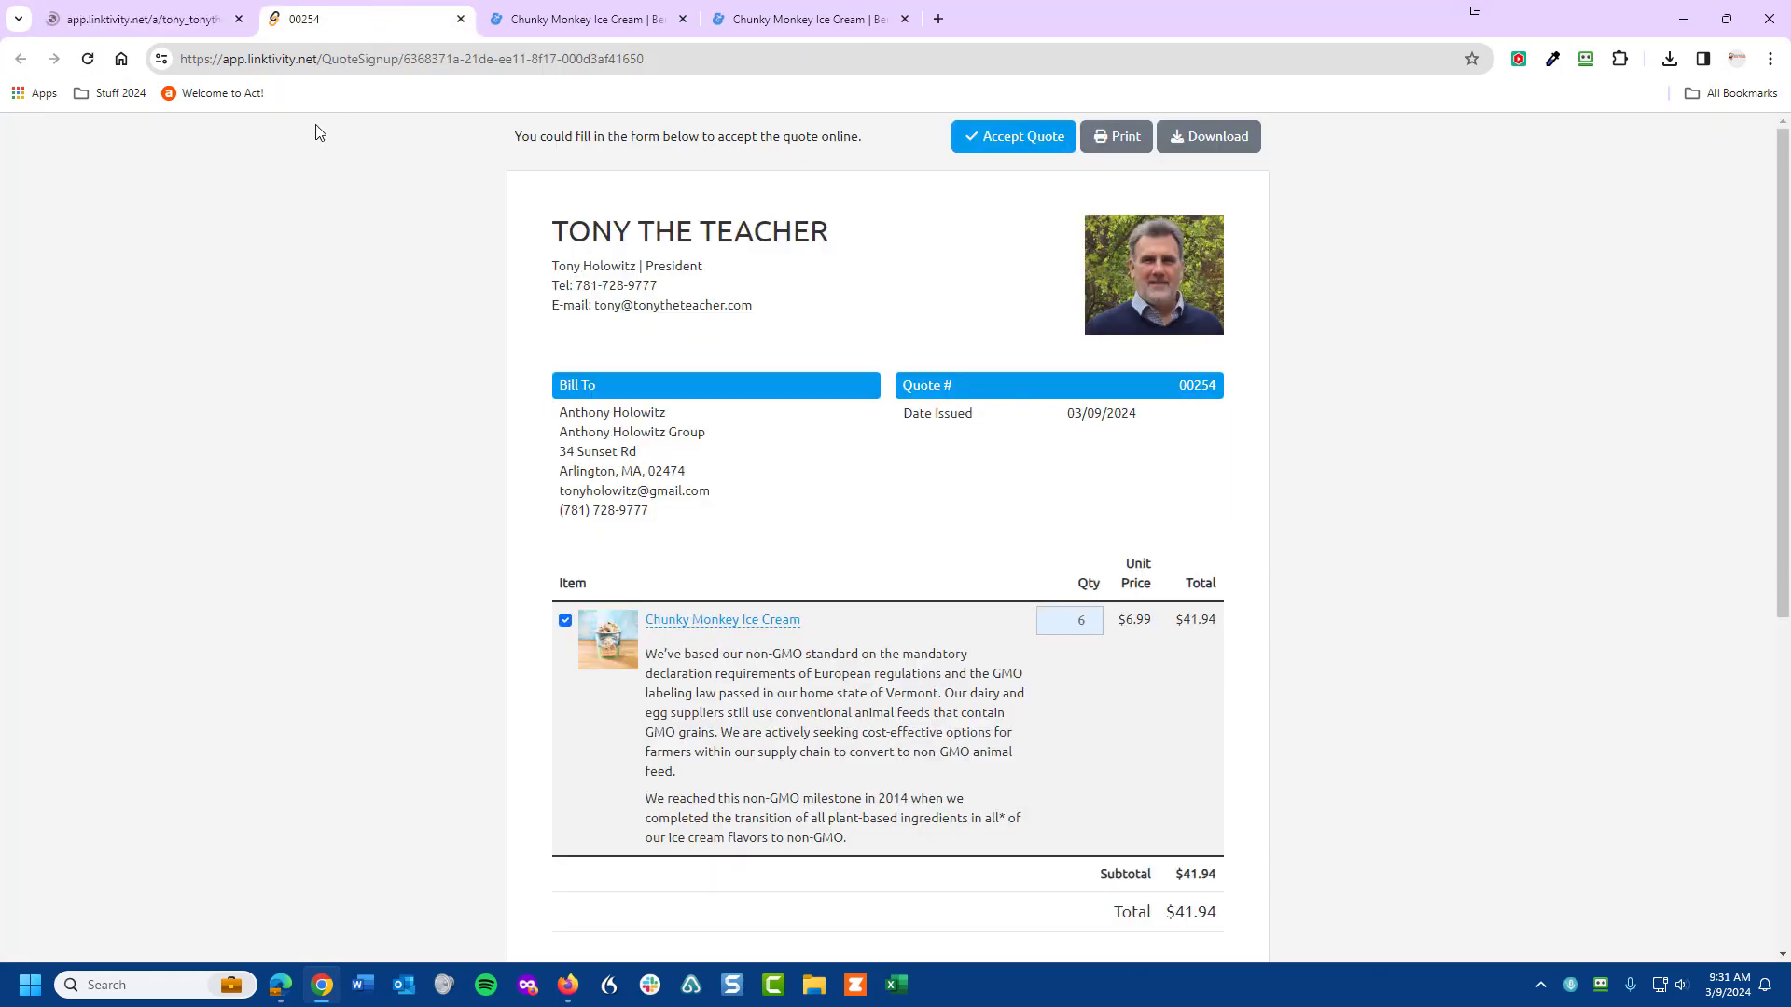
pyautogui.click(88, 59)
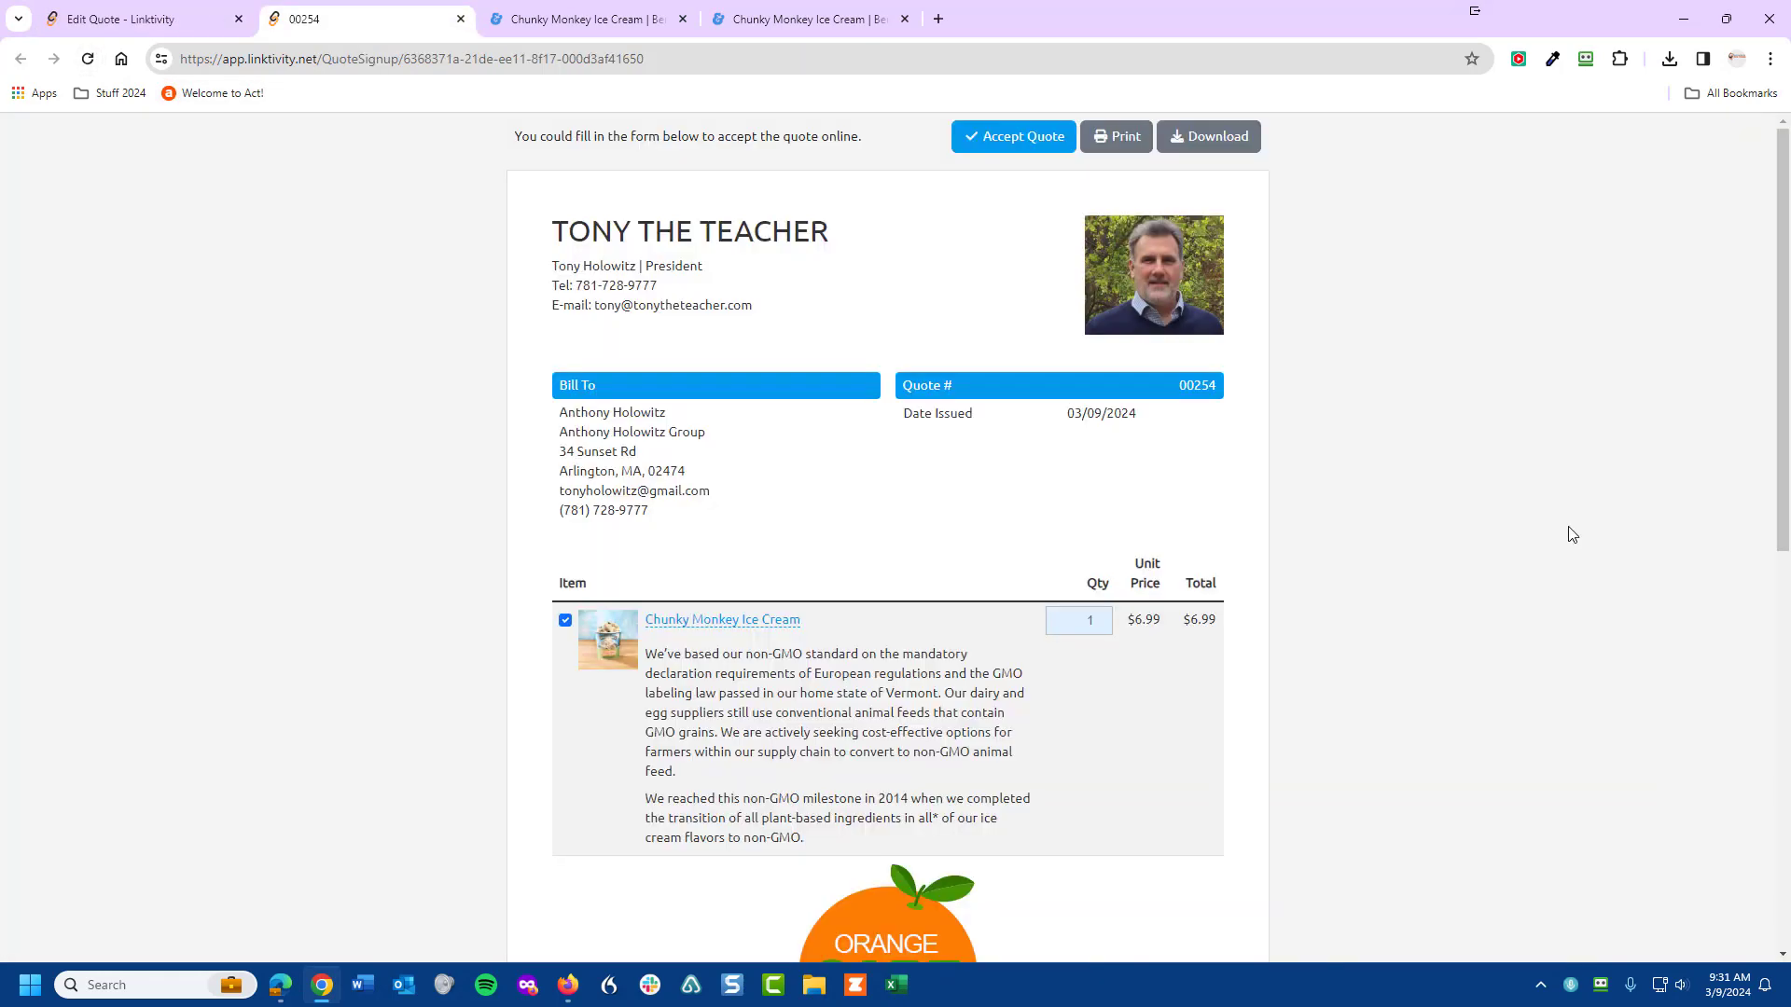
pyautogui.scroll(-5, 1381, 612)
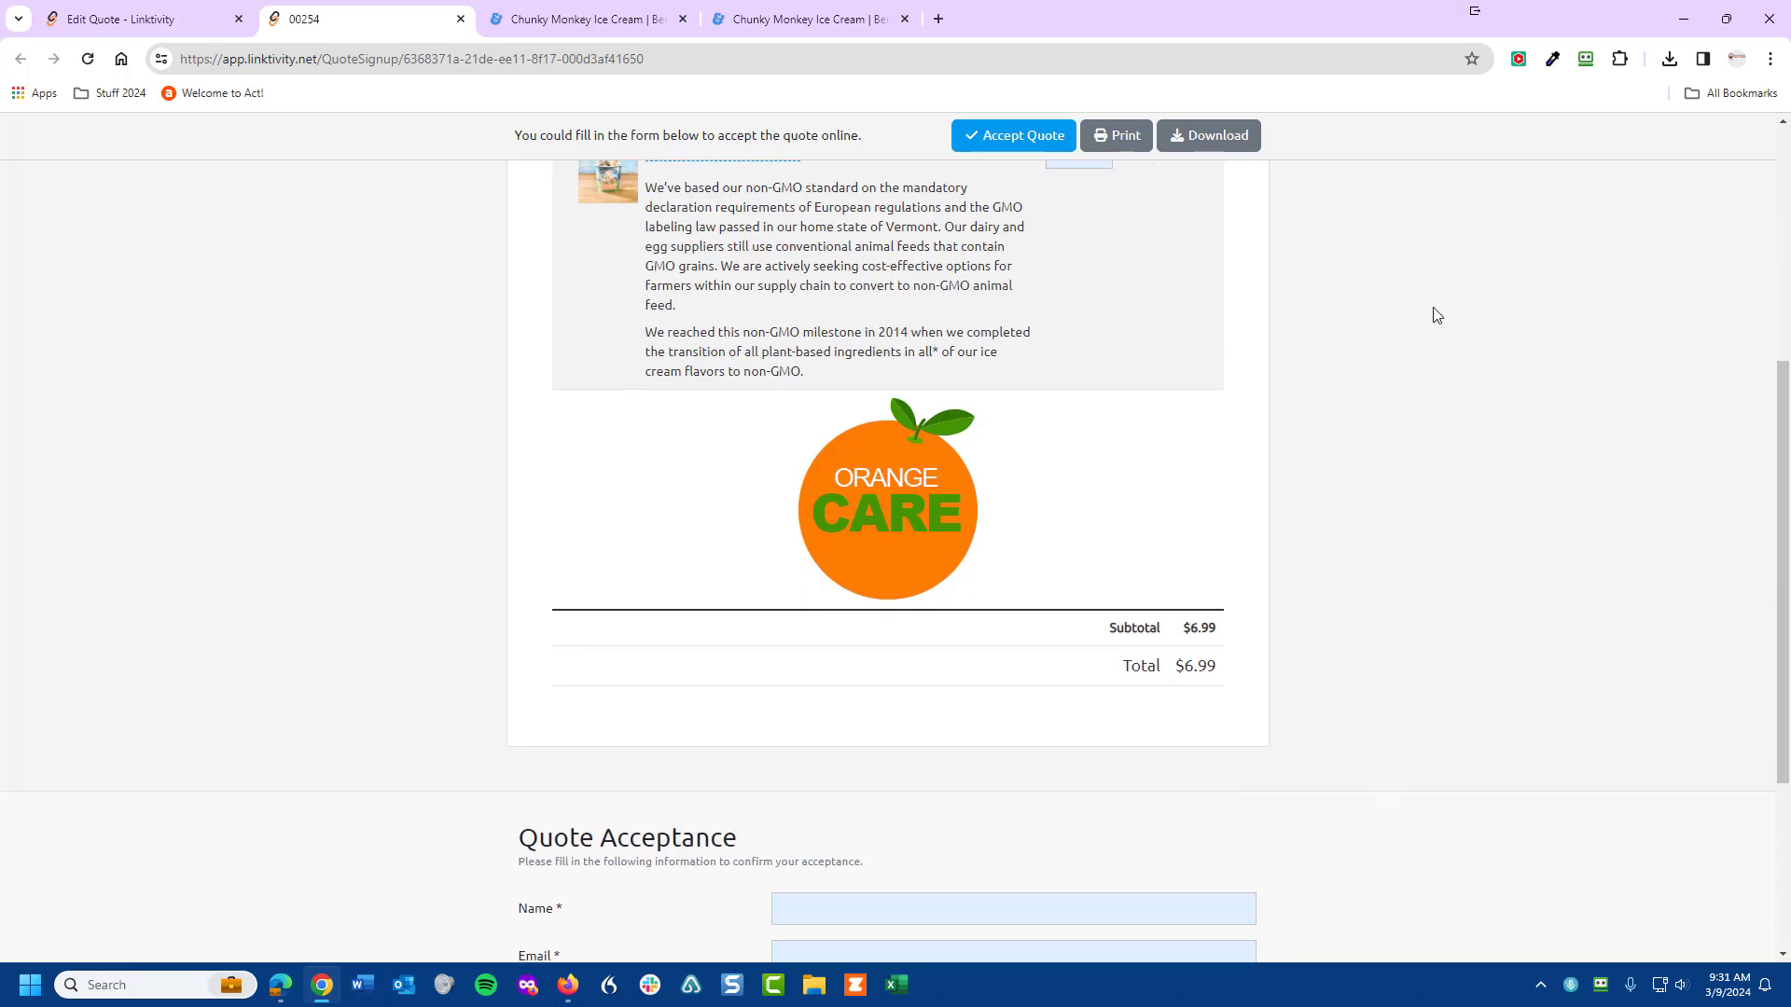
pyautogui.scroll(2, 1463, 360)
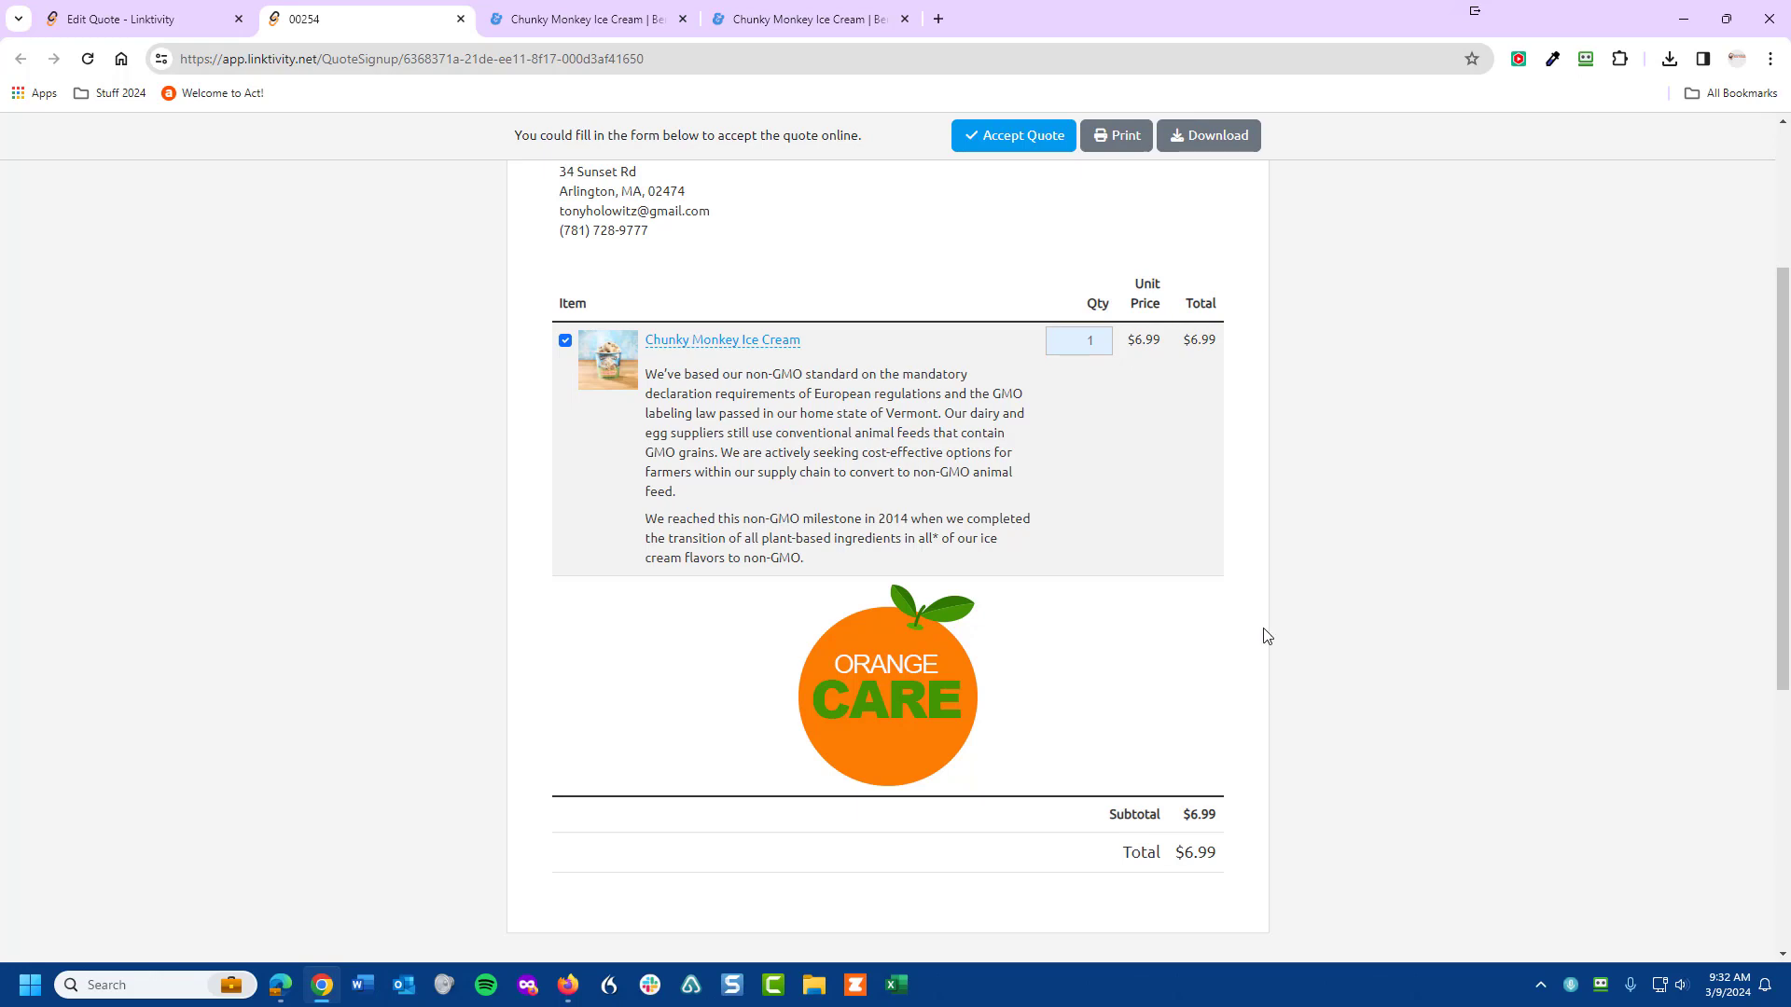
pyautogui.click(112, 31)
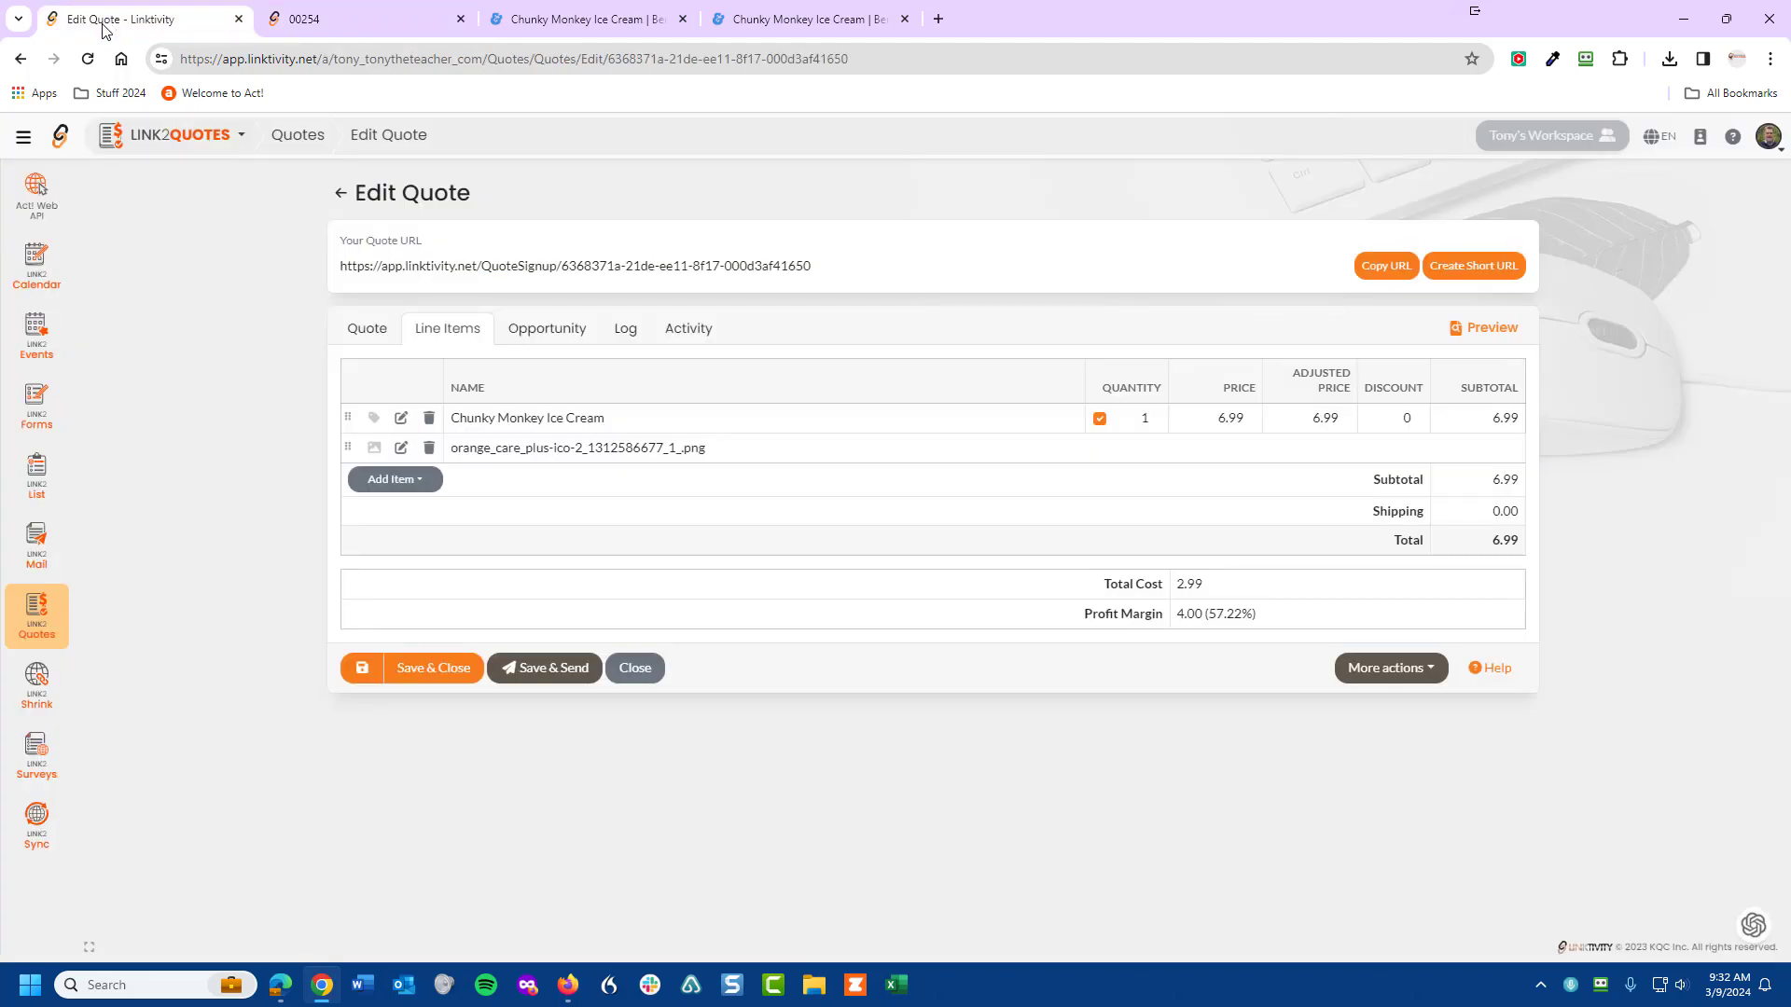
# - Open the Add Item dropdown to show the available item types, such as Video
pyautogui.click(417, 481)
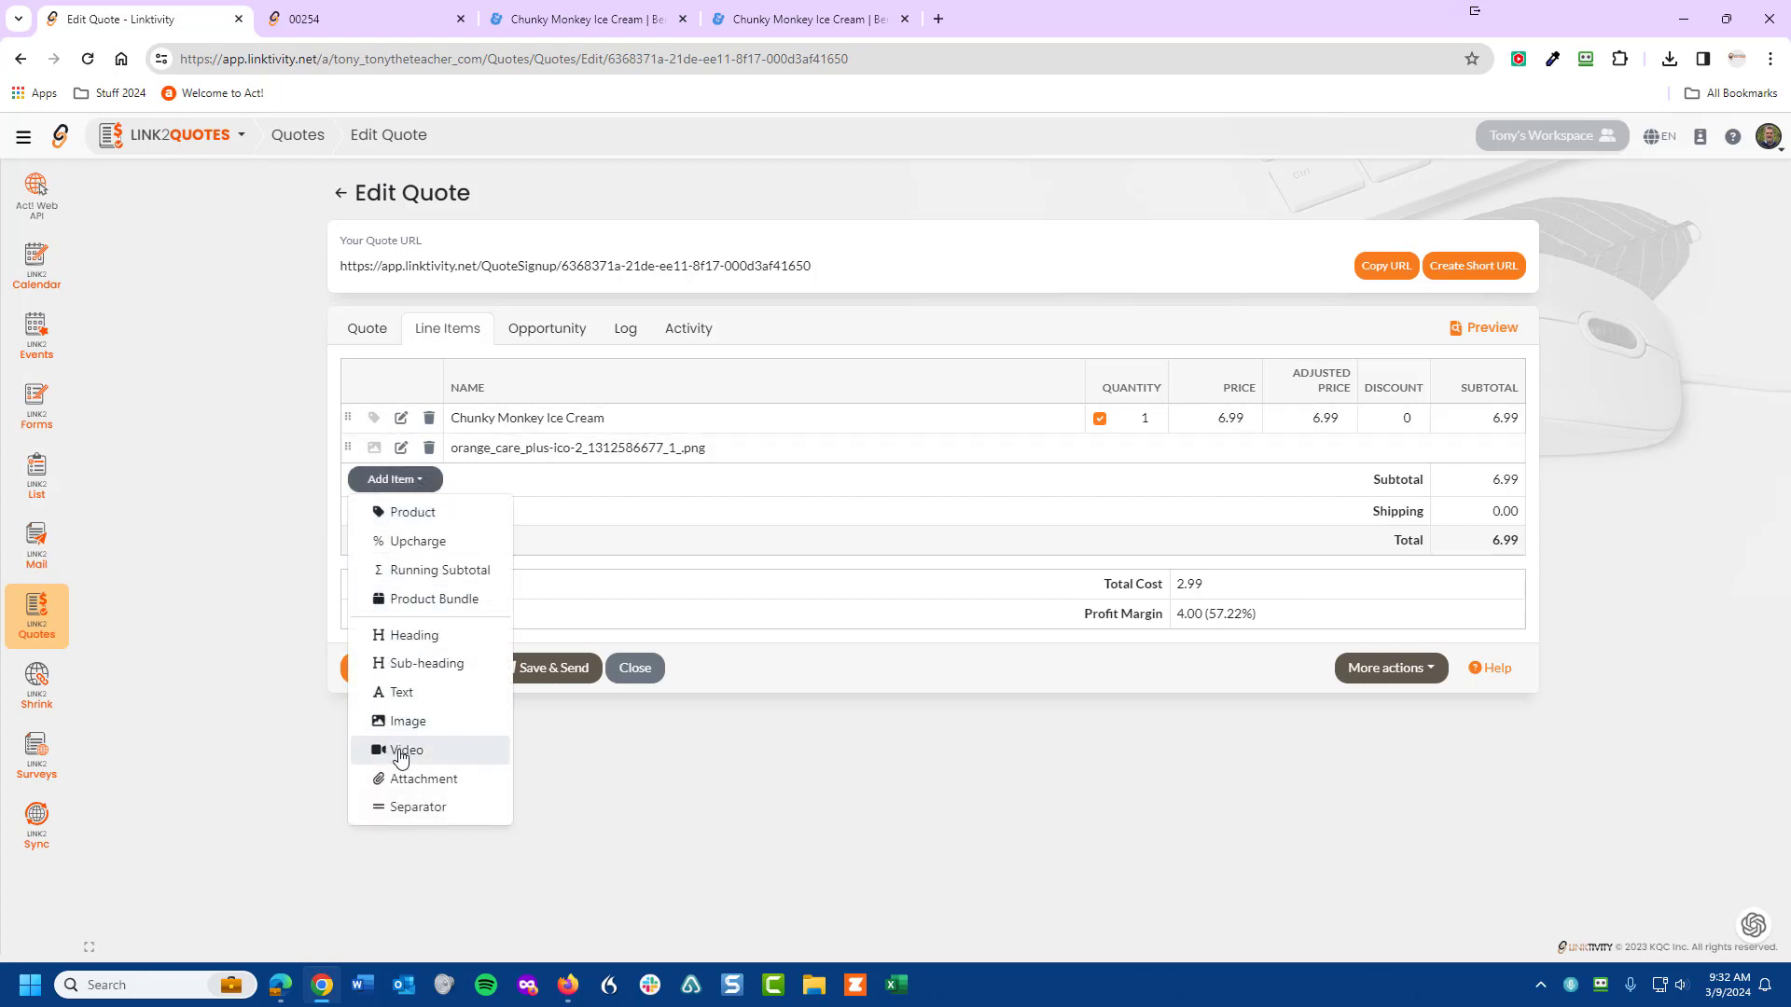